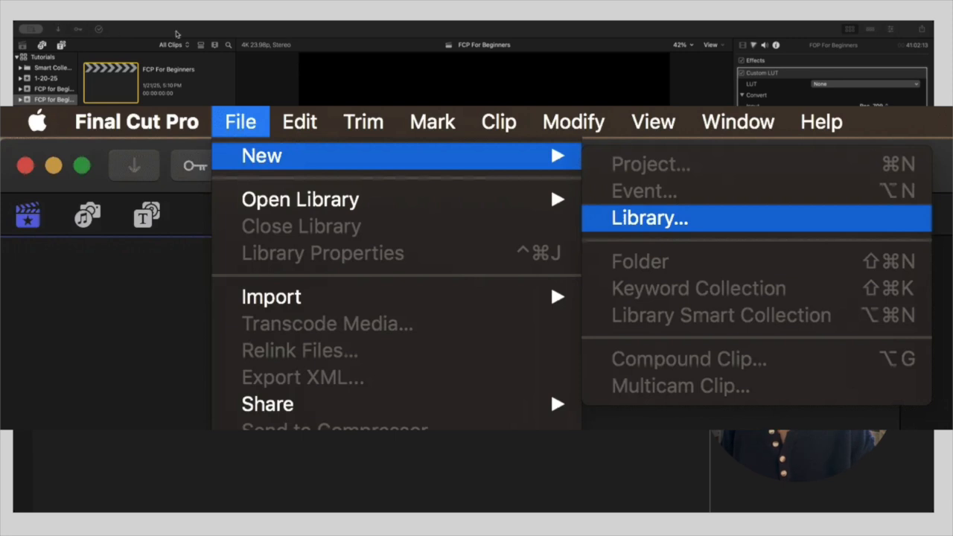
click(174, 31)
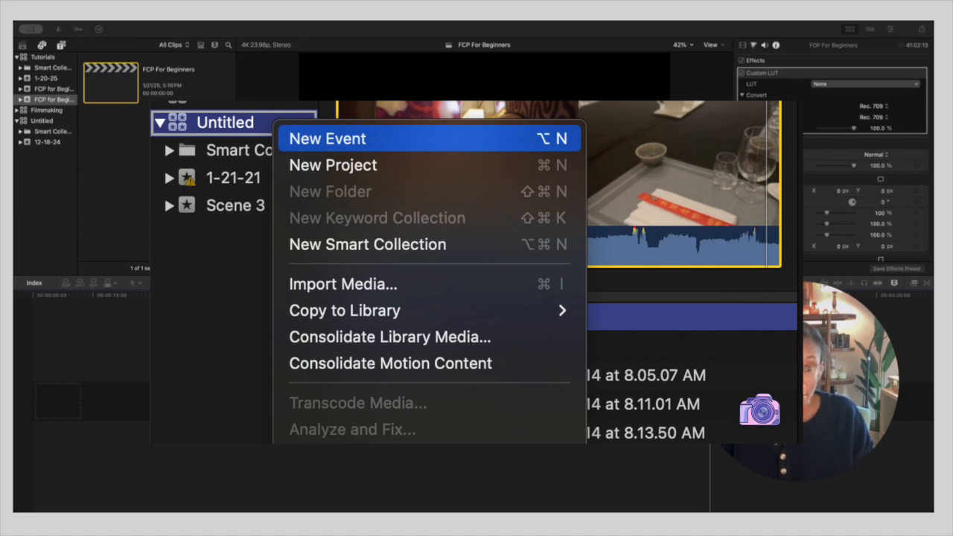
click(189, 31)
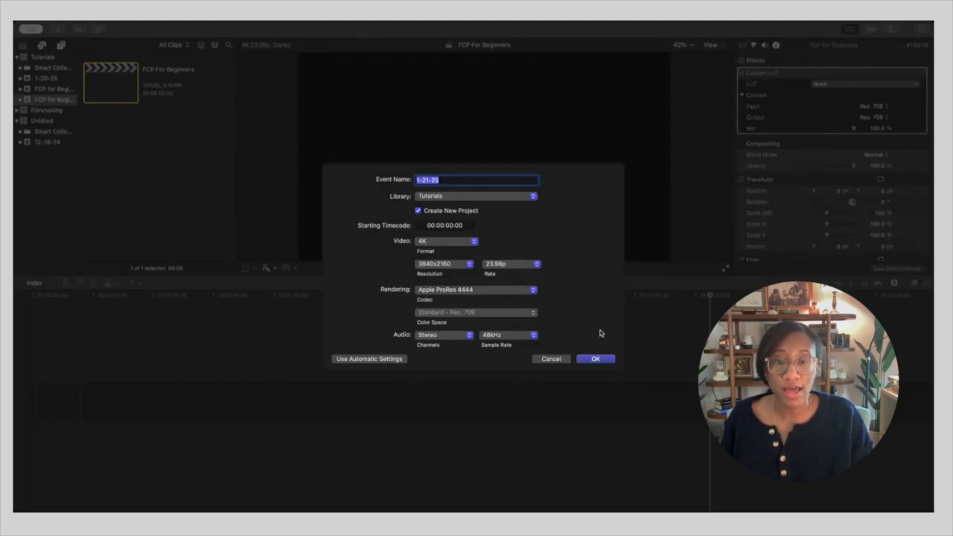
click(552, 359)
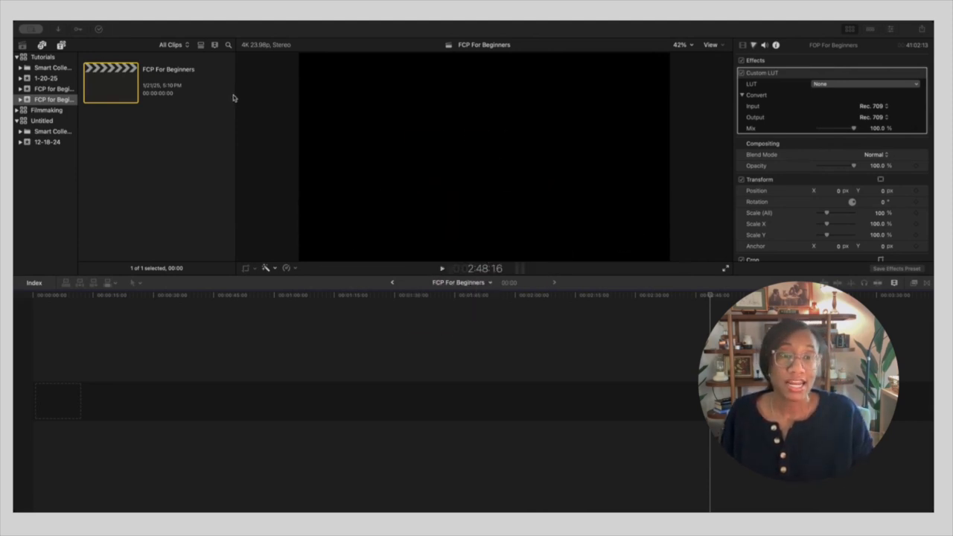
Open the FCP For Beginners project in the timeline and move its playhead to about 20:16
click(45, 101)
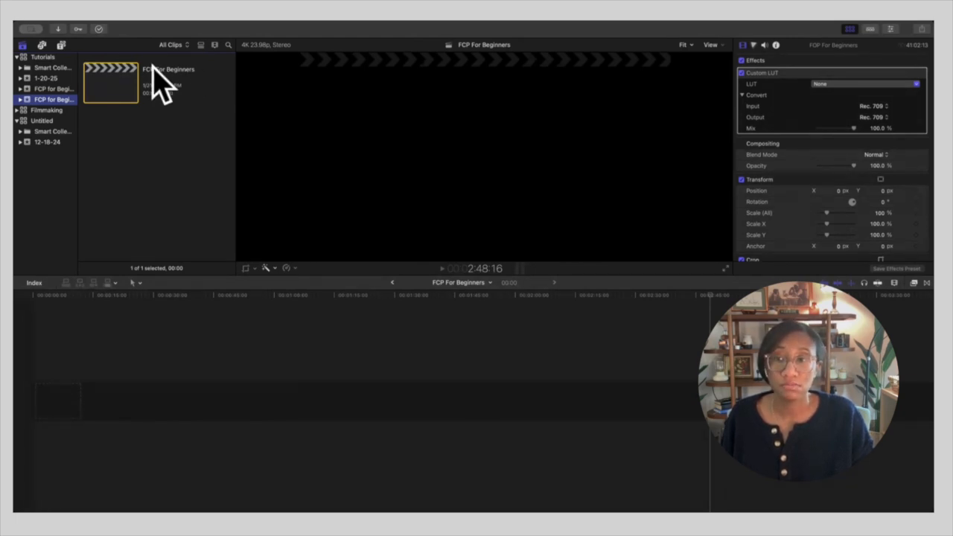
double_click(117, 80)
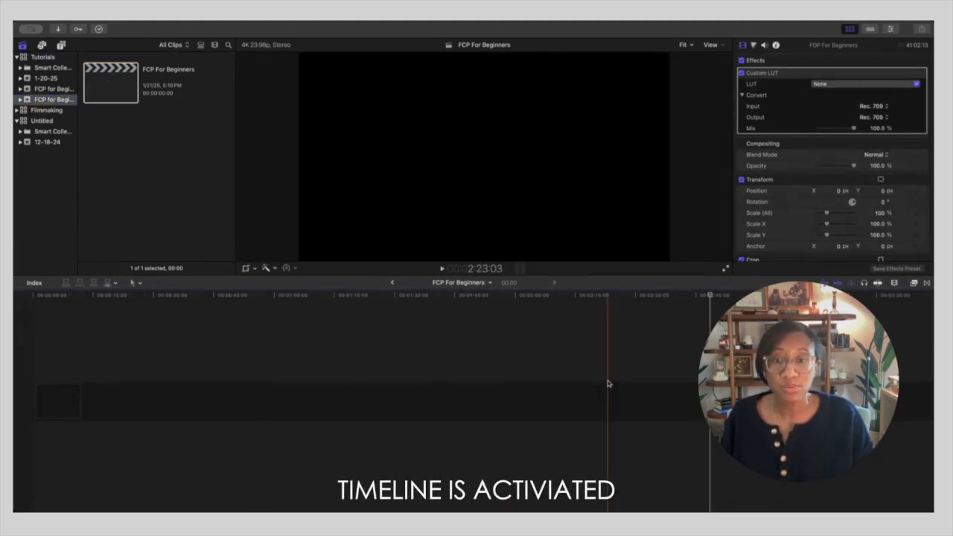
click(79, 351)
click(129, 336)
drag(130, 337, 117, 365)
click(392, 368)
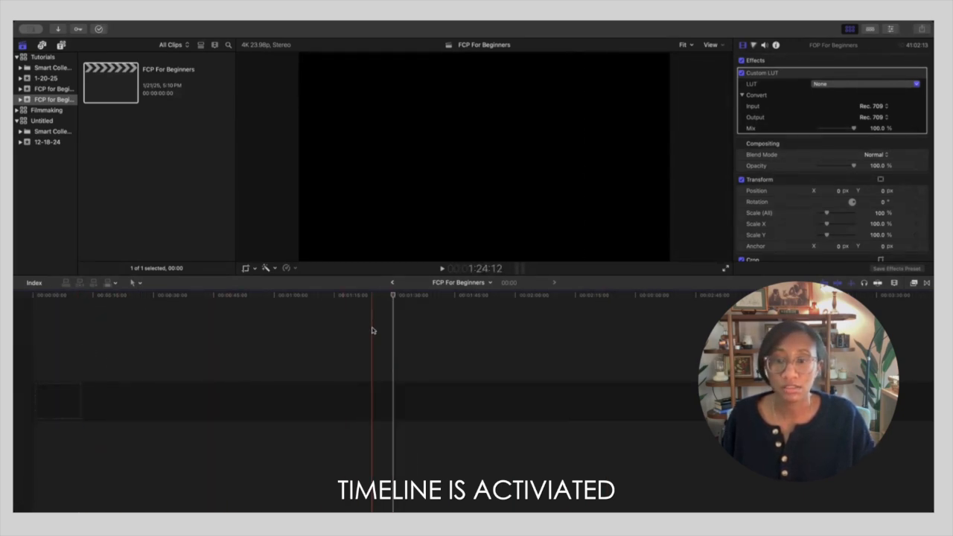
drag(384, 294, 116, 309)
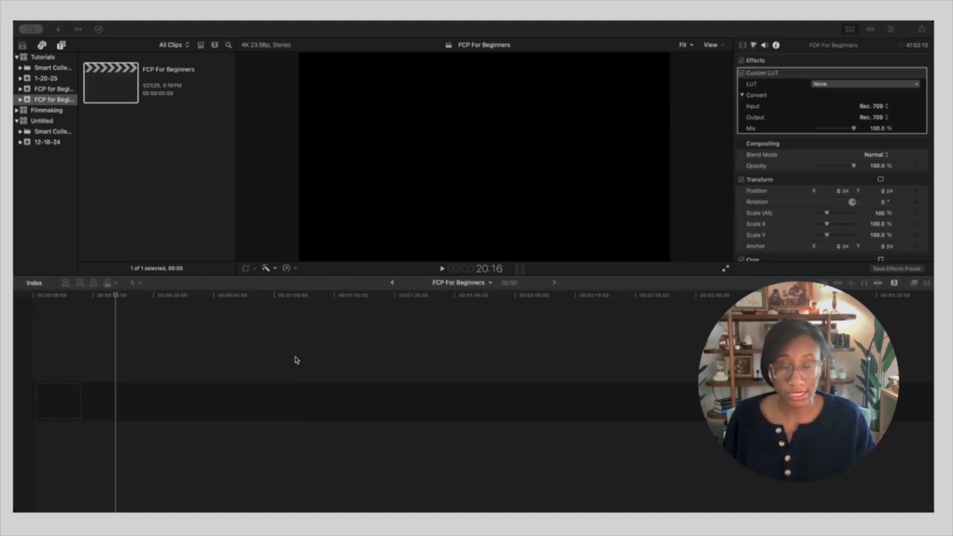
click(295, 360)
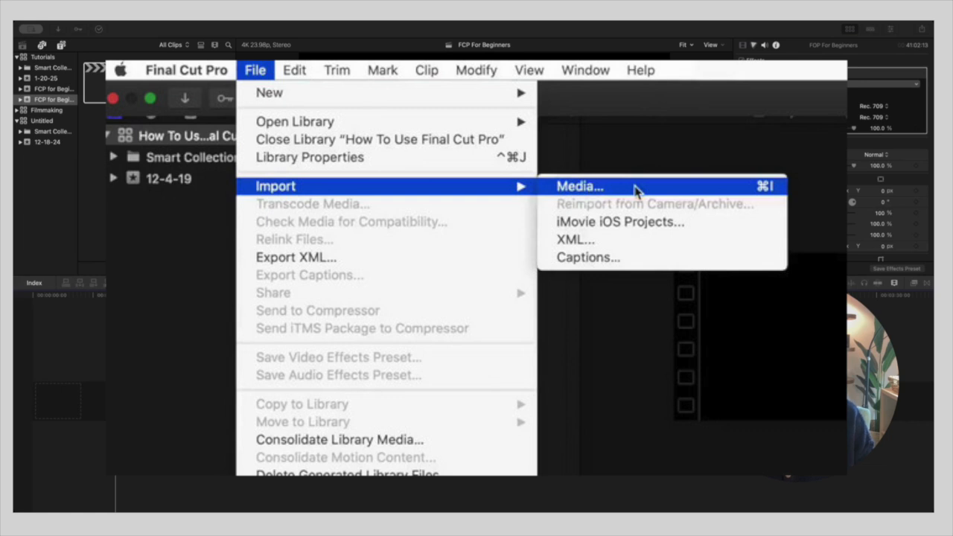
click(191, 33)
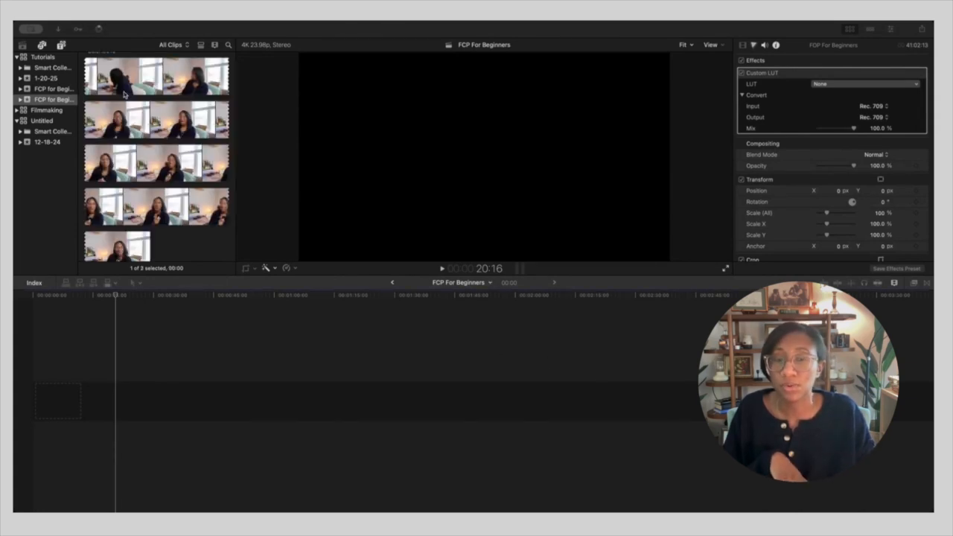
scroll(123, 93, up, 5)
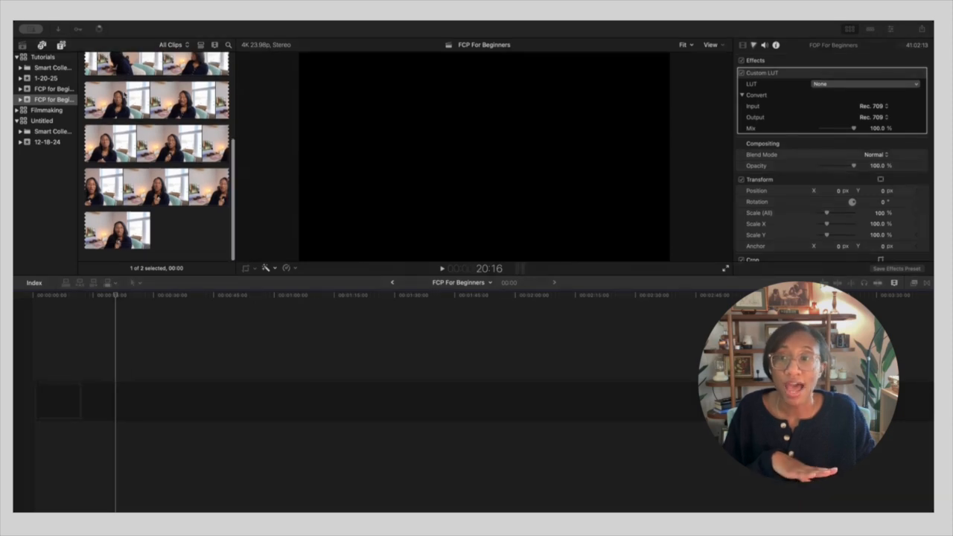
scroll(124, 94, down, 5)
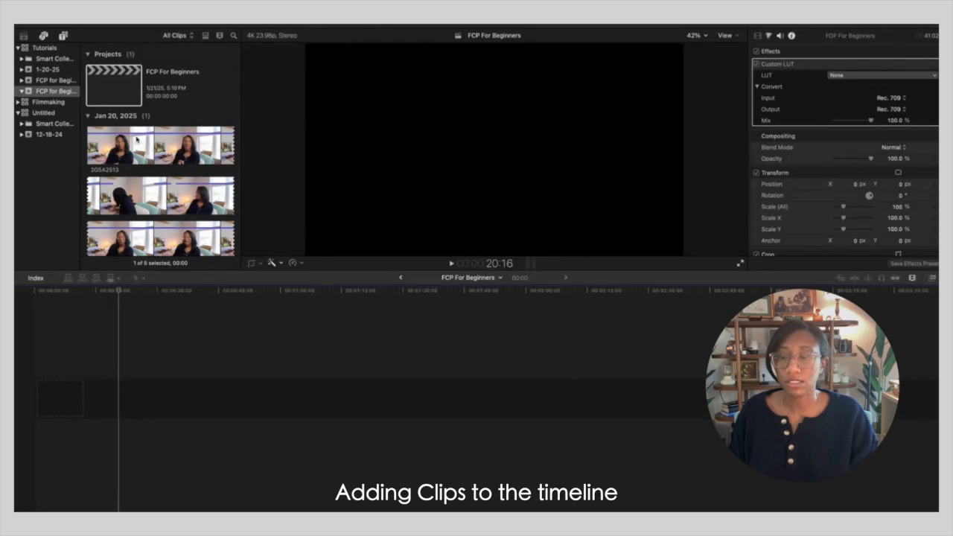
Preview clip 2G5A2513 in the browser and mark a range about 21;25 long in its first filmstrip row
click(108, 144)
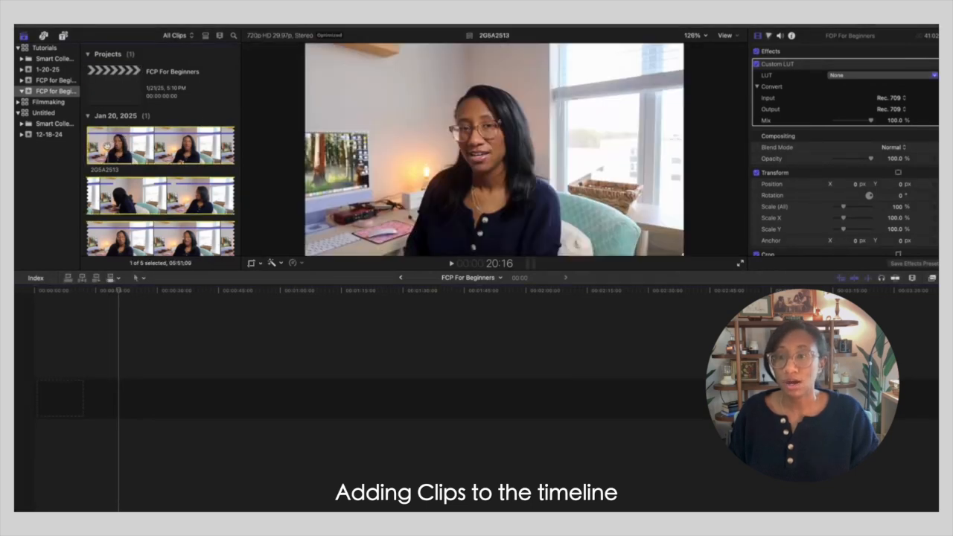
click(95, 135)
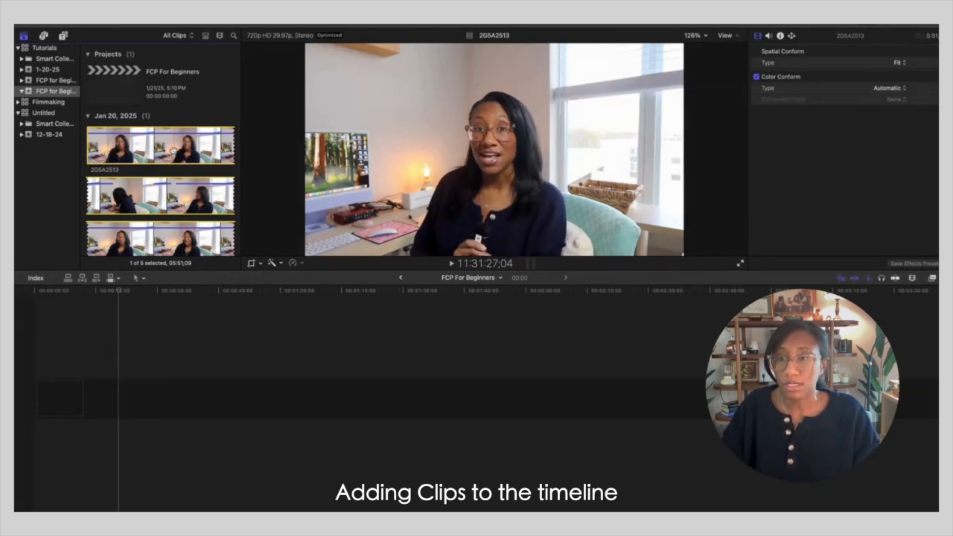
key(space)
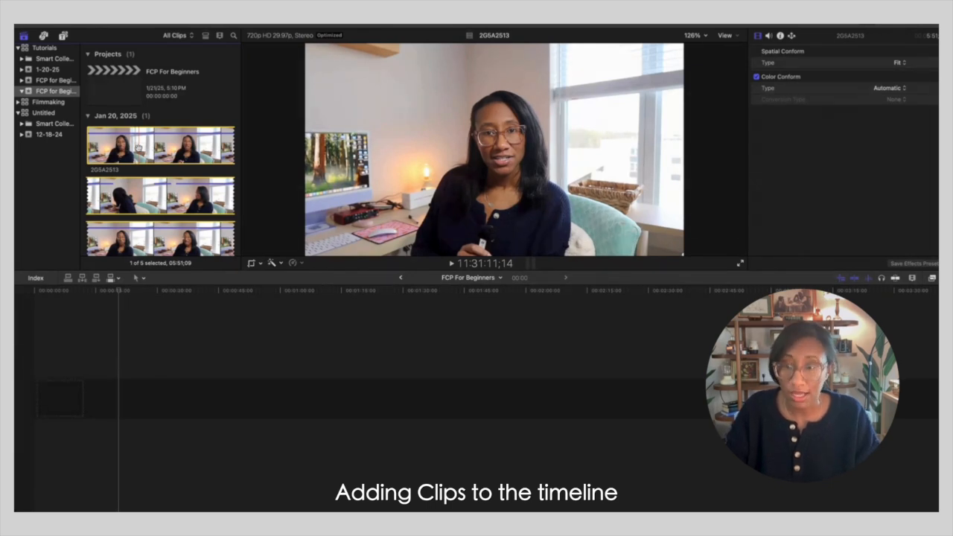
key(i)
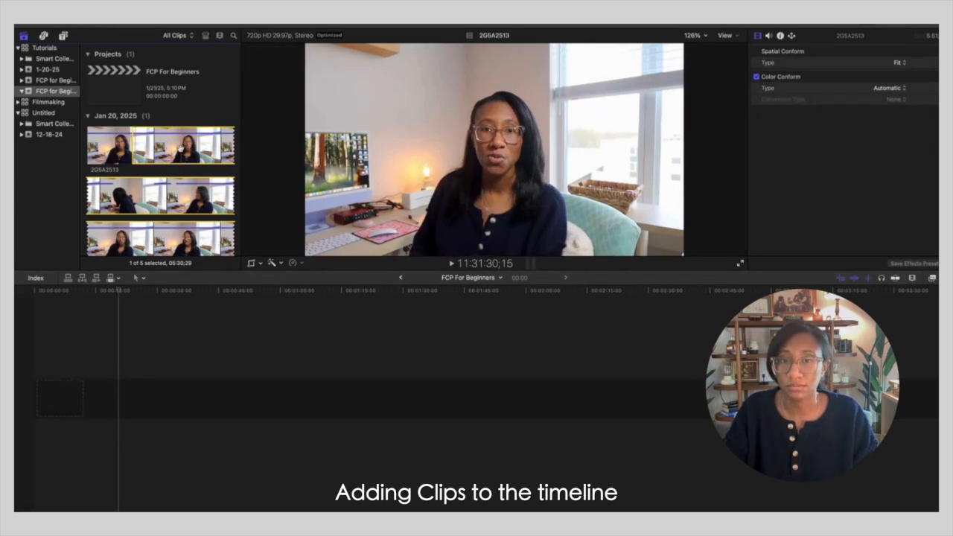
key(o)
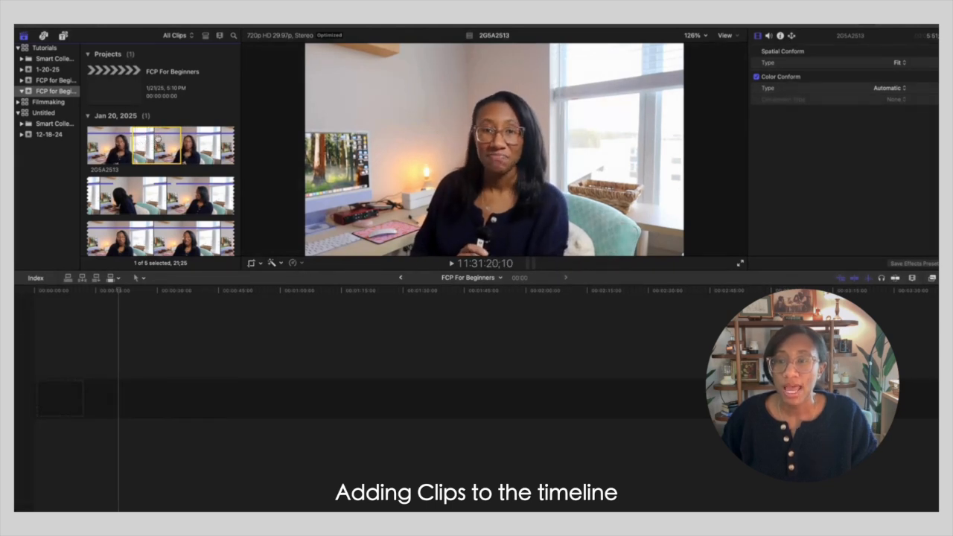
Extend the marked range of clip 2G5A2513 back to the clip's start and forward to a length of about 4:25;29
click(119, 362)
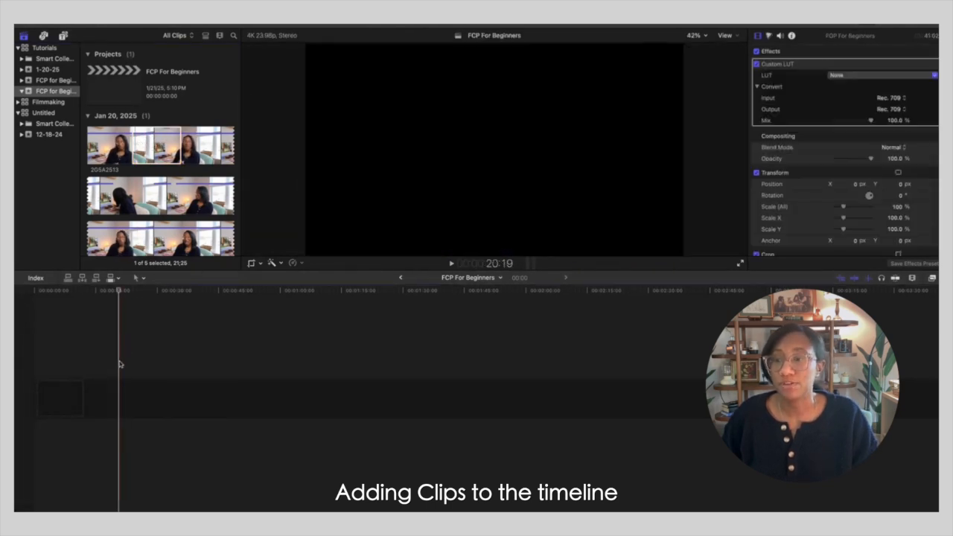
click(135, 140)
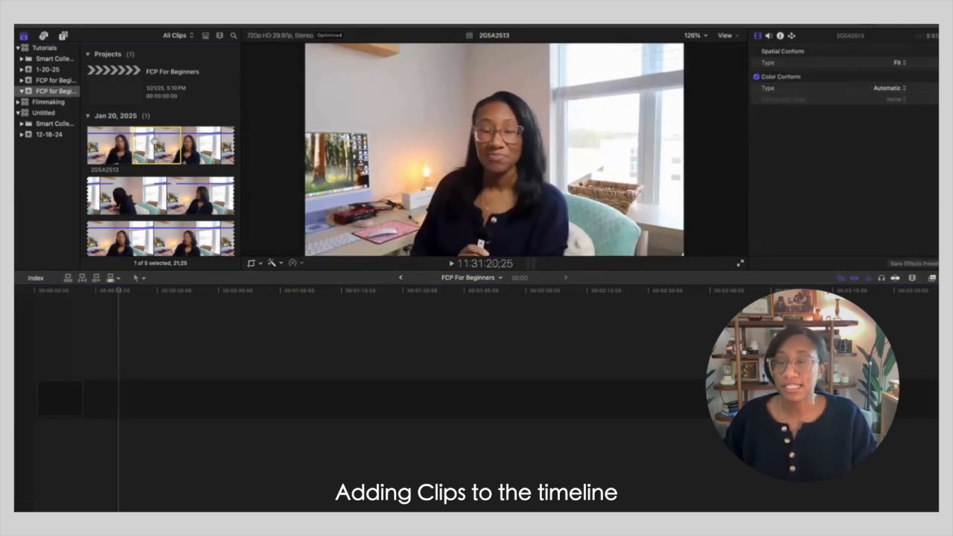
click(201, 116)
click(149, 151)
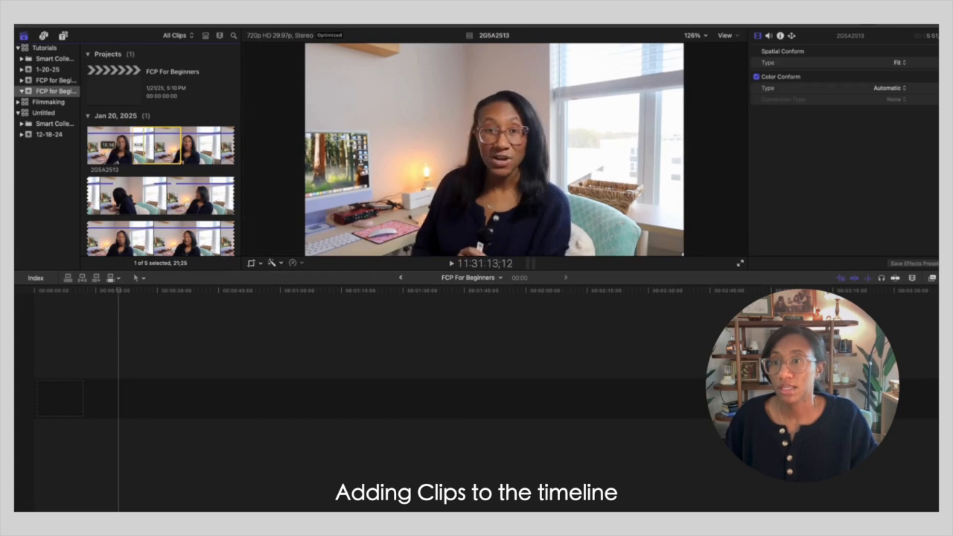
drag(121, 145, 117, 145)
drag(181, 145, 199, 145)
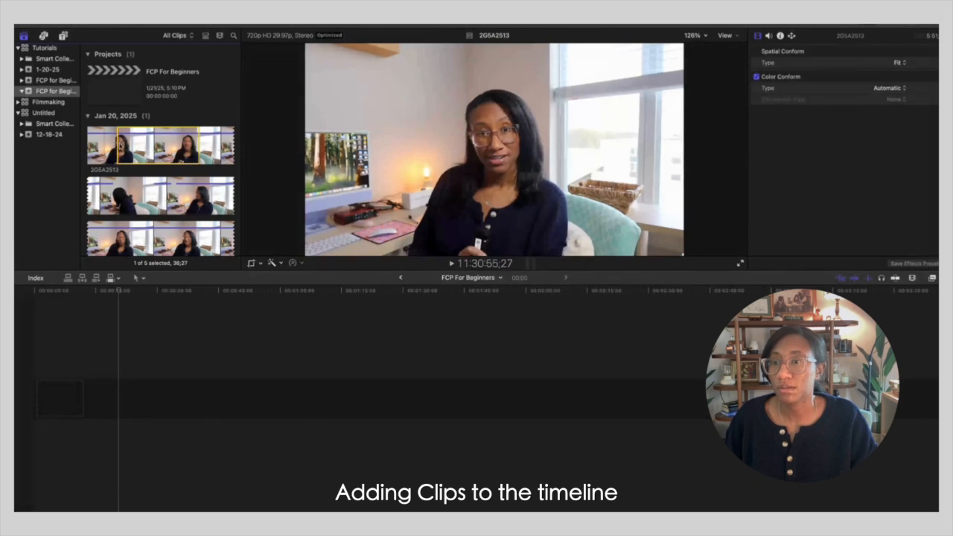
drag(117, 142, 85, 144)
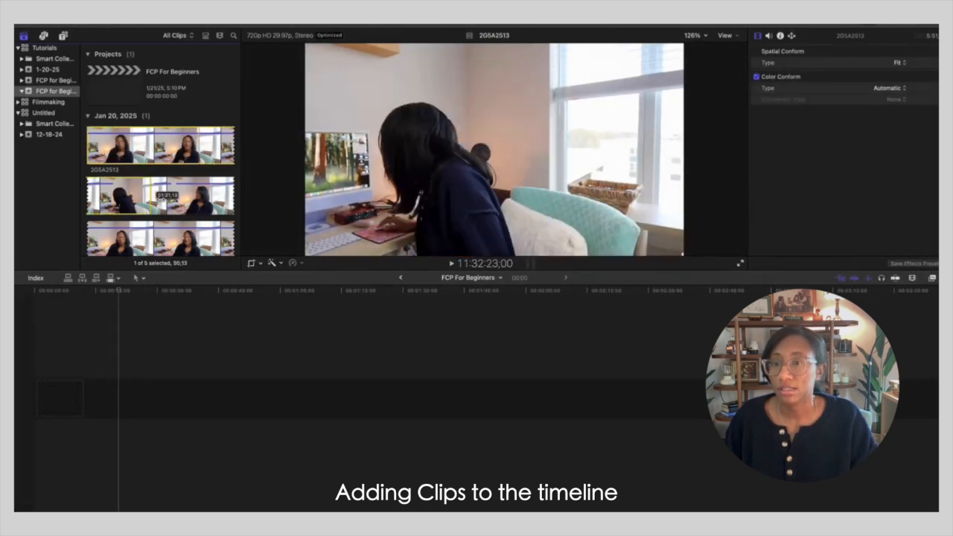
scroll(90, 232, down, 1)
mouse_move(90, 234)
mouse_down()
mouse_move(208, 240)
mouse_move(91, 234)
mouse_up()
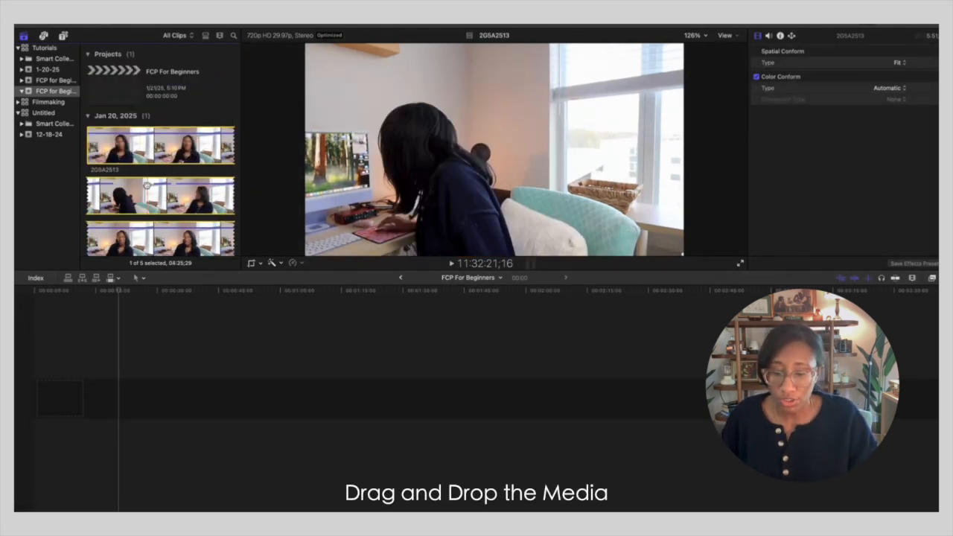
Add the marked range of clip 2G5A2513 to the empty timeline as its first clip
scroll(98, 138, down, 3)
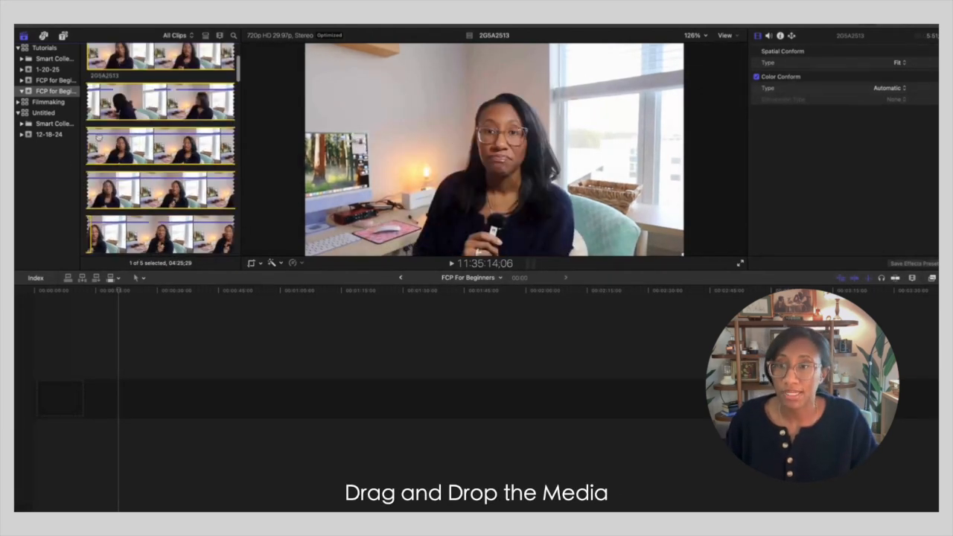
scroll(111, 152, up, 3)
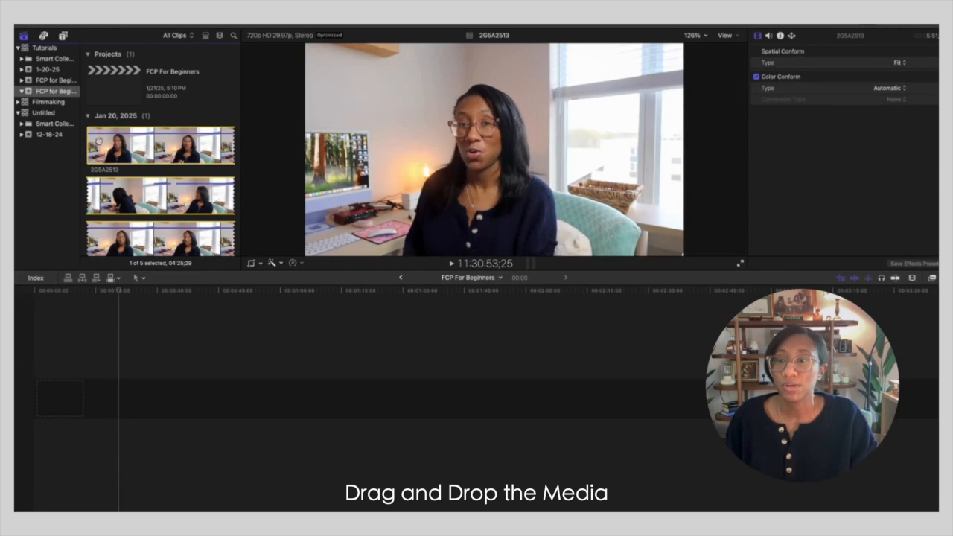
drag(101, 142, 90, 335)
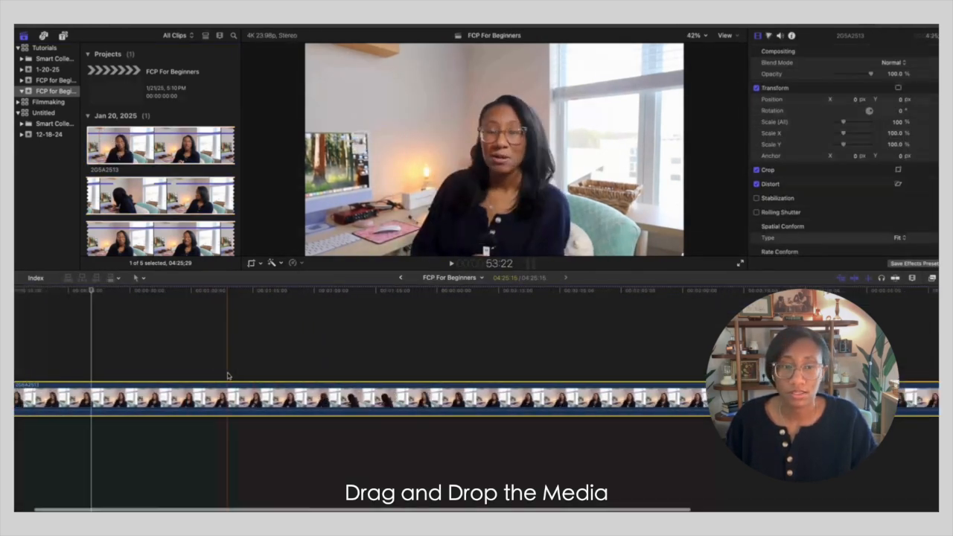
scroll(655, 366, right, 5)
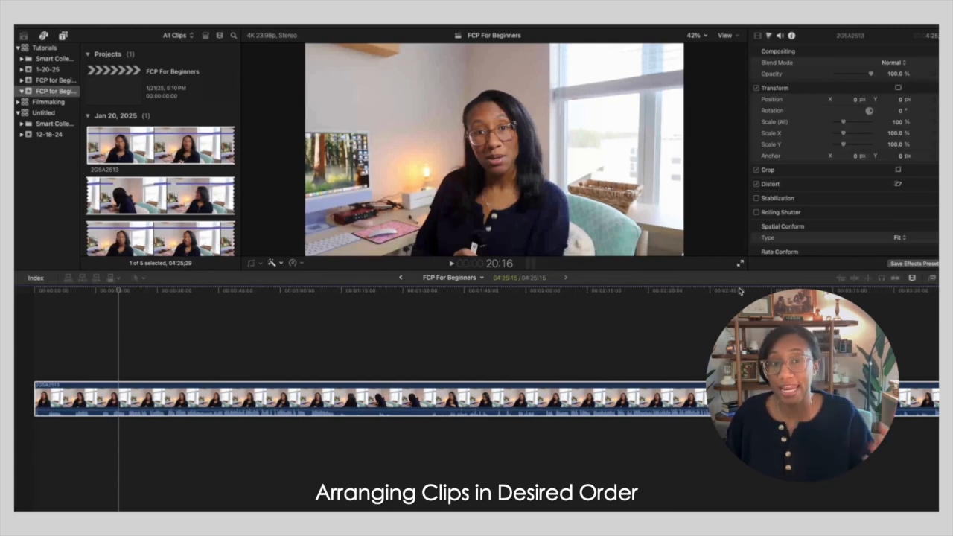
Zoom the timeline out slightly with the clip appearance settings and place the playhead at about 41:14
click(121, 302)
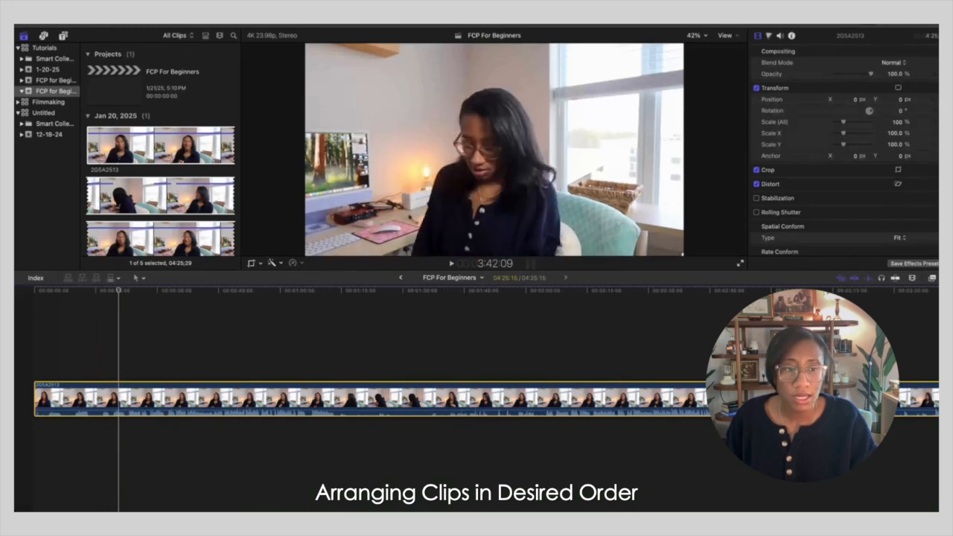
click(913, 278)
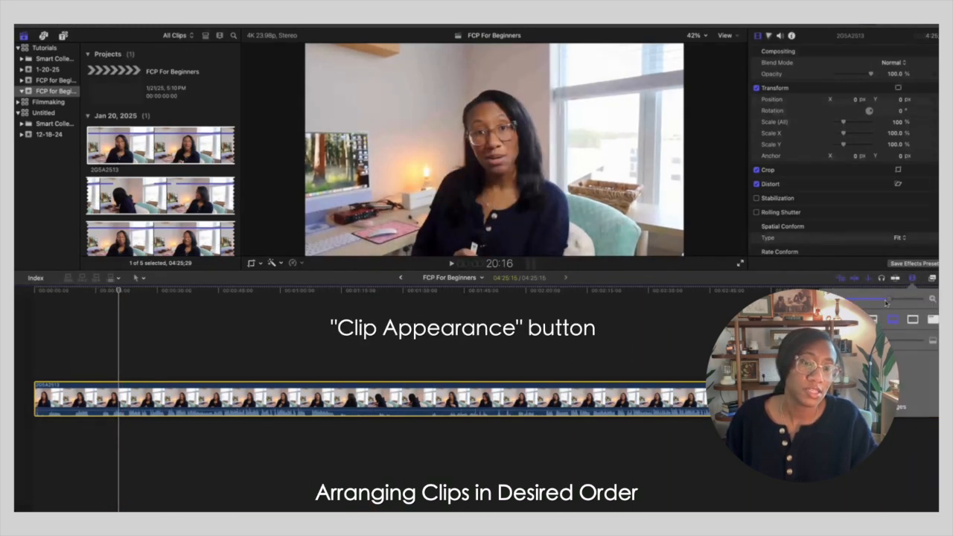
mouse_move(890, 302)
mouse_down()
mouse_move(870, 302)
mouse_move(881, 300)
mouse_up()
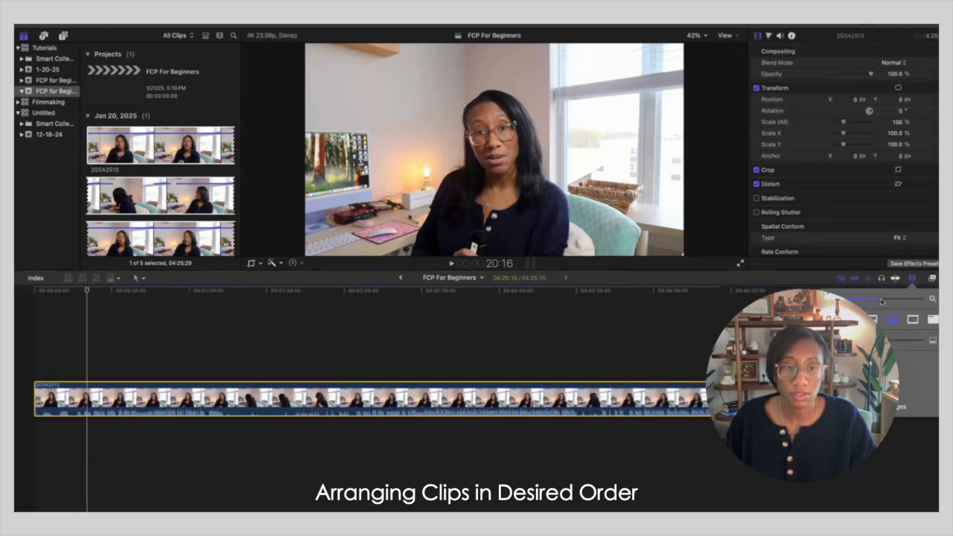
click(194, 309)
click(140, 311)
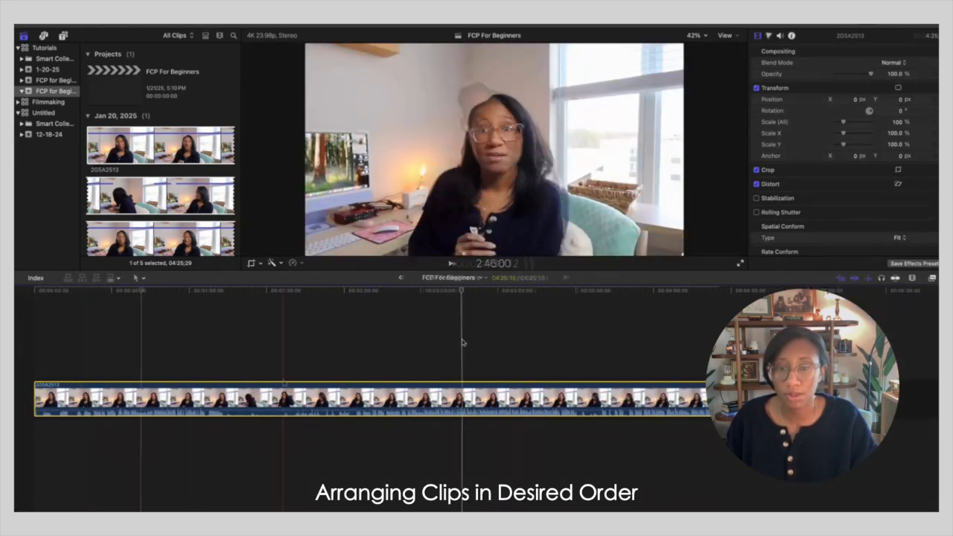
Trim the end of clip 2G5A2513 in the timeline to a length of about 44:12
drag(717, 398, 254, 405)
drag(113, 403, 310, 402)
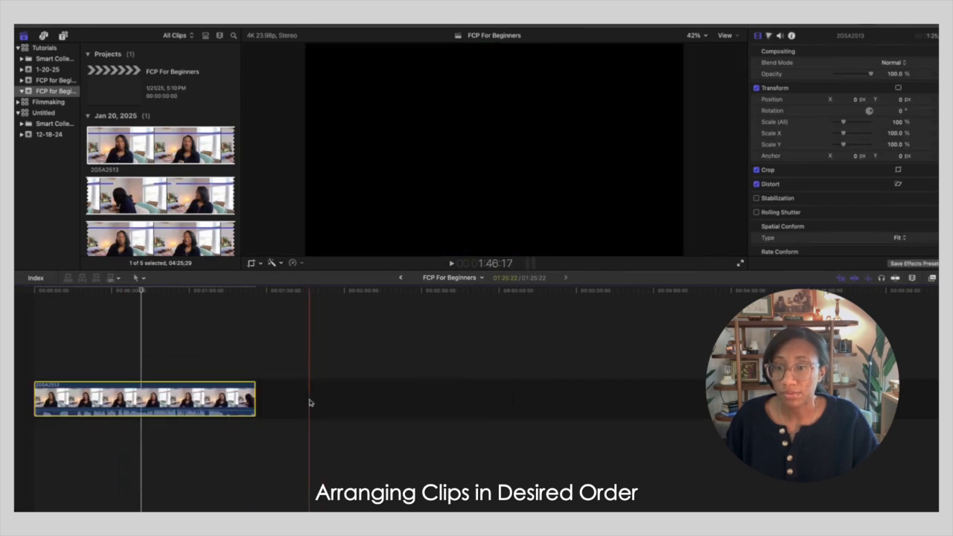
drag(255, 398, 148, 398)
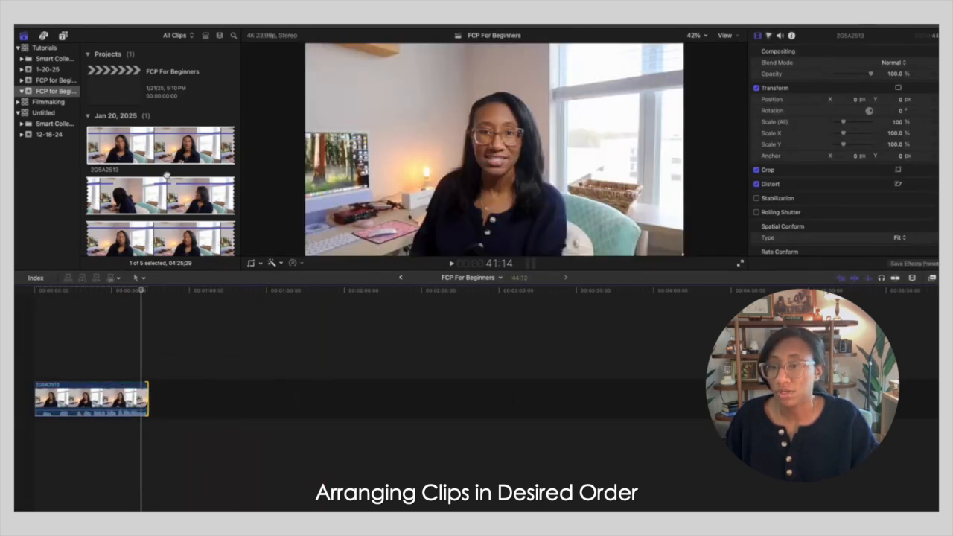
Mark a range about 58:18 long from the start of clip 2G5A2506 and append it after the first timeline clip
scroll(167, 174, down, 5)
click(119, 149)
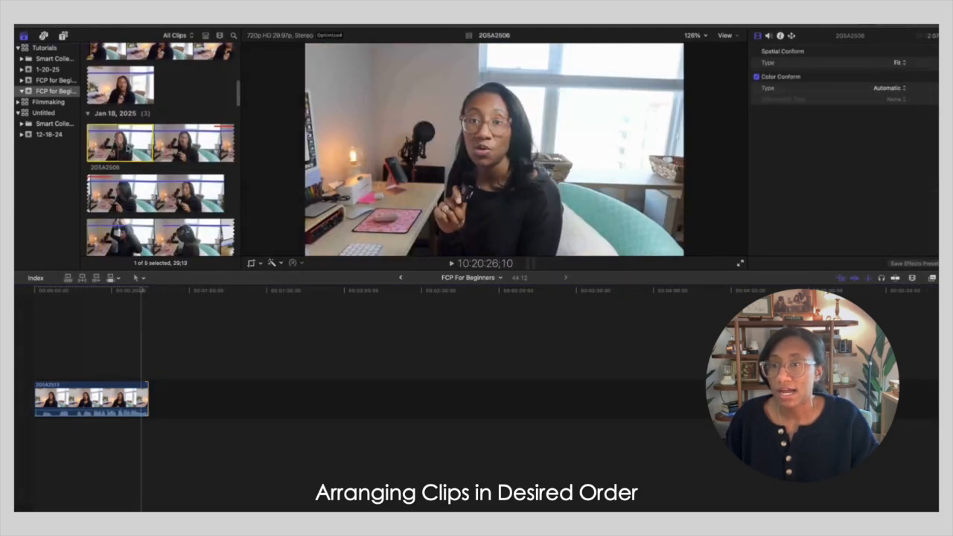
drag(154, 144, 218, 143)
drag(148, 140, 151, 406)
Mark a range about 20:08 long in clip 2G5A2508 and append it after the second timeline clip
scroll(170, 200, down, 5)
click(151, 106)
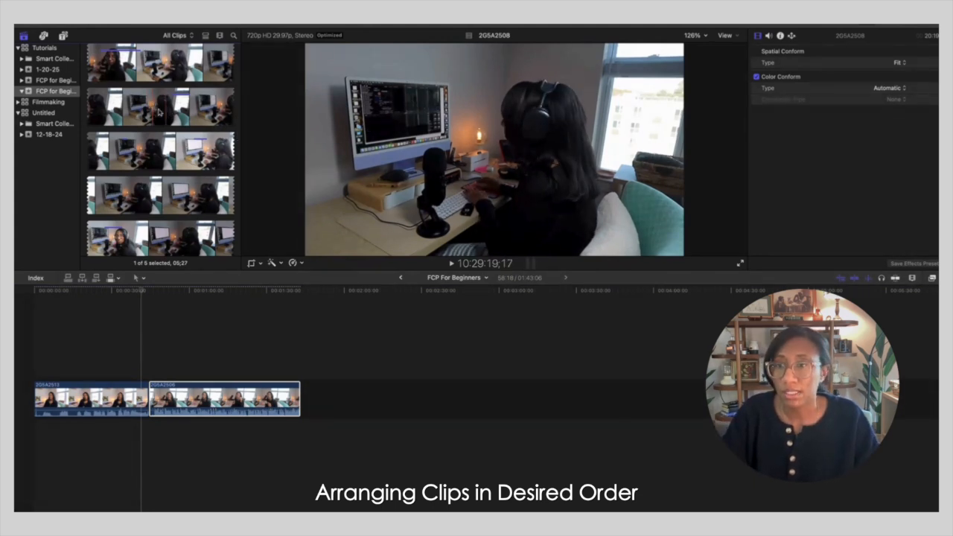
key(i)
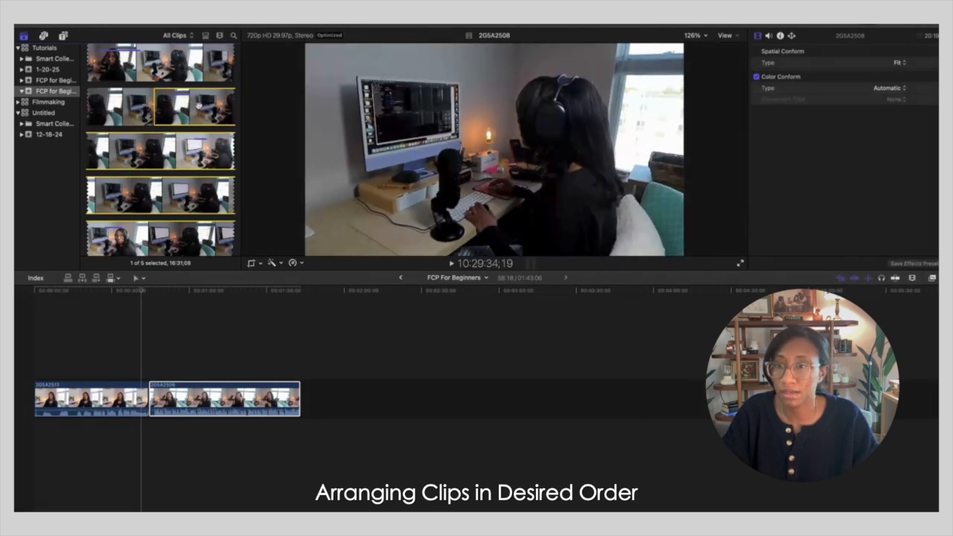
drag(171, 108, 302, 395)
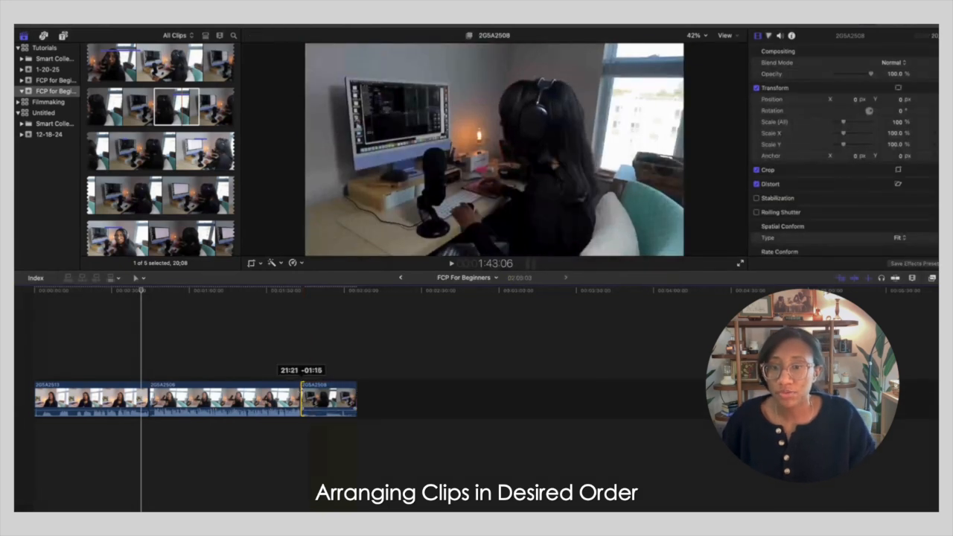
Select the last 13:32:26 of clip 2G5A2508 and append it to the end of the timeline
scroll(144, 204, down, 2)
click(128, 162)
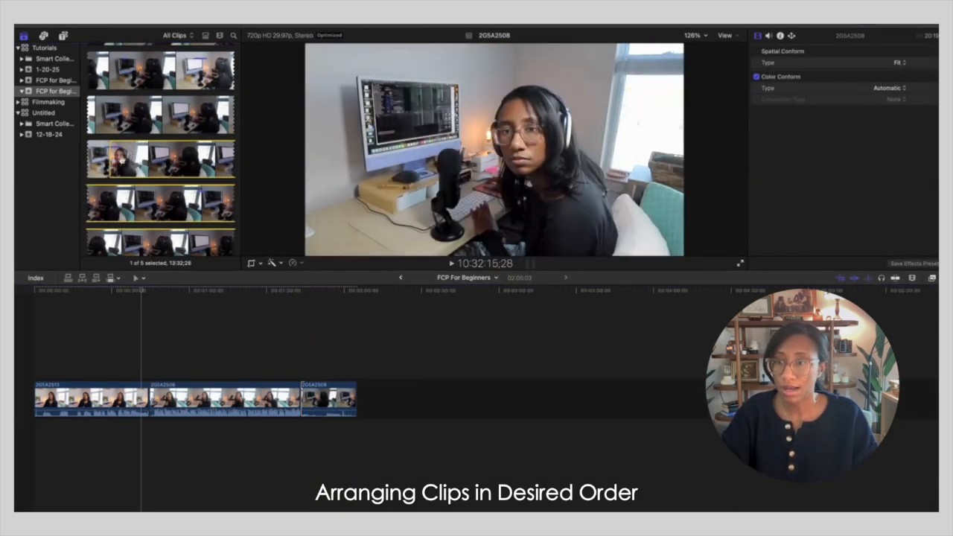
drag(128, 162, 362, 398)
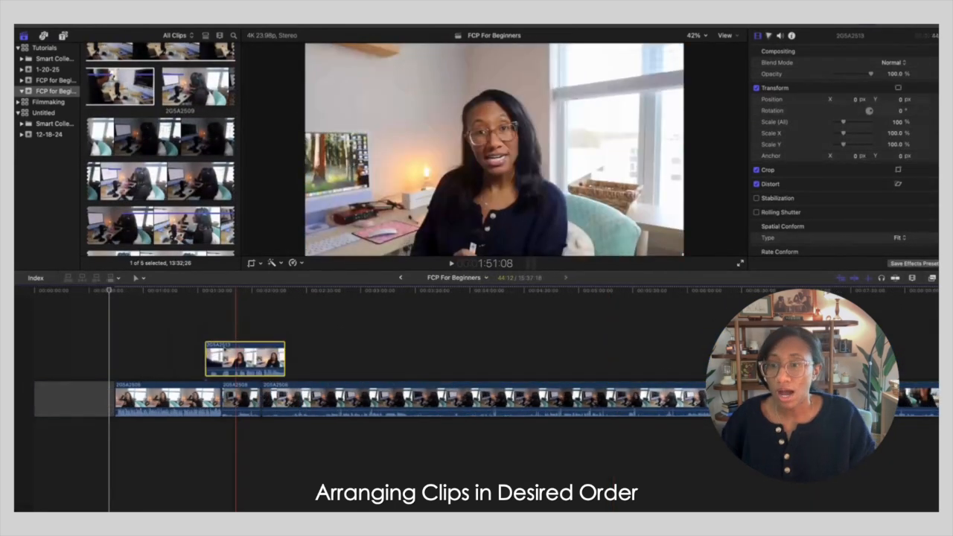
Reorder the timeline so clip 2G5A2506 comes first and clip 2G5A2513 follows it
drag(242, 350, 415, 350)
drag(166, 399, 86, 400)
drag(404, 360, 173, 399)
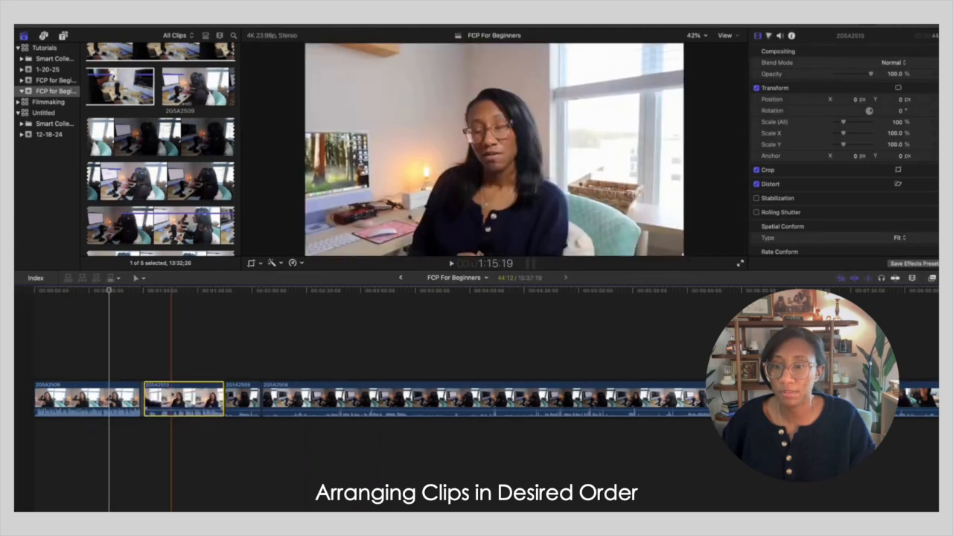
Lift clip 2G5A2513 above the main storyline and move the short 2G5A2508 clip ahead of it
drag(243, 400, 421, 358)
drag(184, 400, 291, 359)
drag(421, 359, 166, 400)
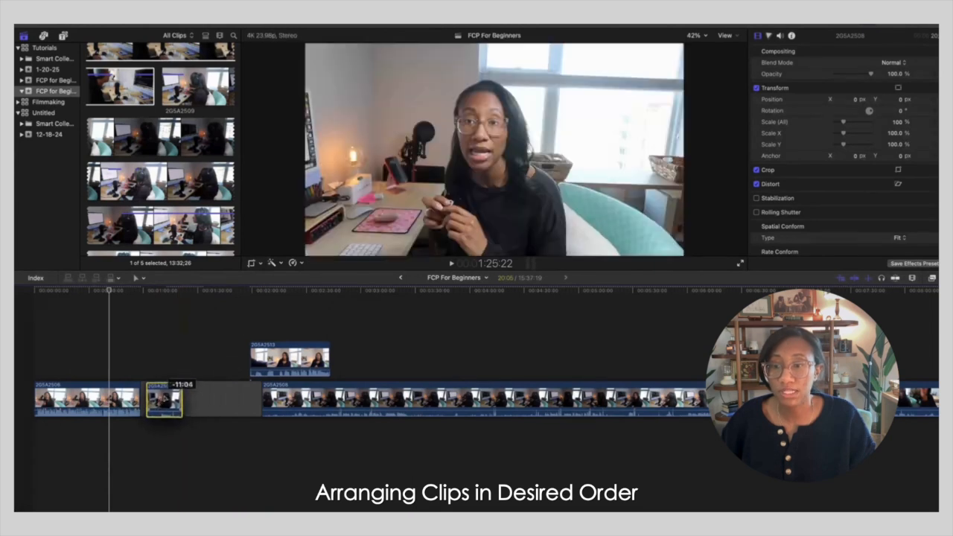
drag(330, 359, 261, 358)
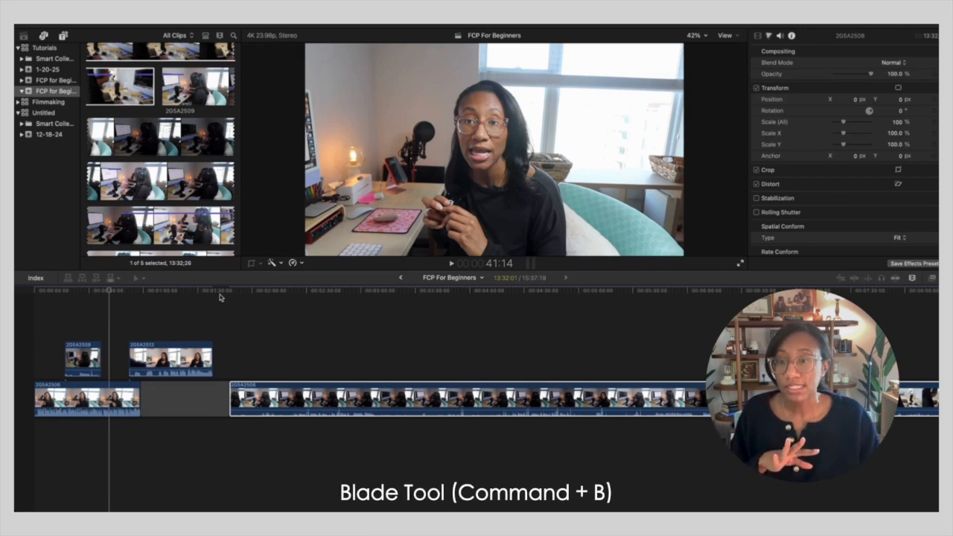
Extend the start of the long 2G5A2508 clip in the timeline to a total length of about 13:40
click(245, 321)
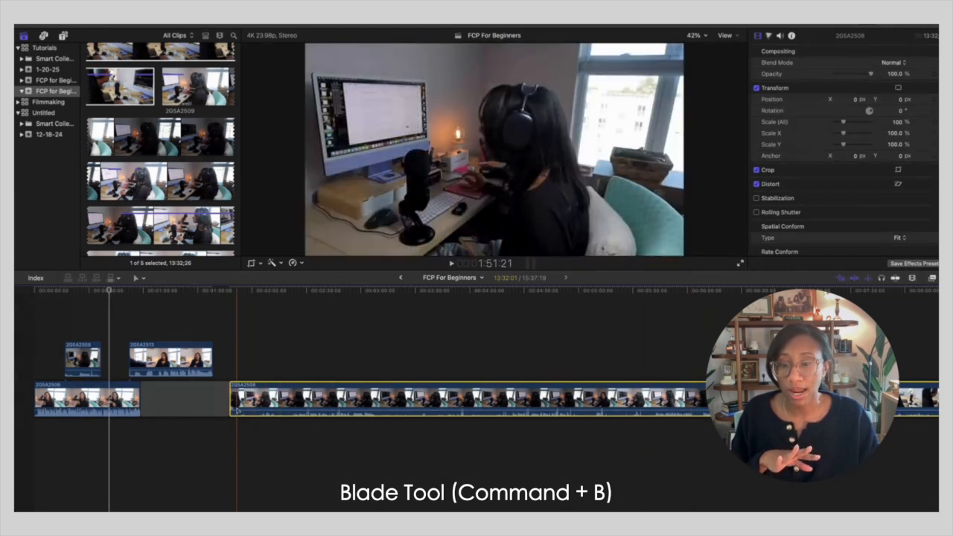
click(912, 278)
drag(898, 300, 908, 300)
scroll(586, 348, right, 1)
scroll(586, 348, right, 5)
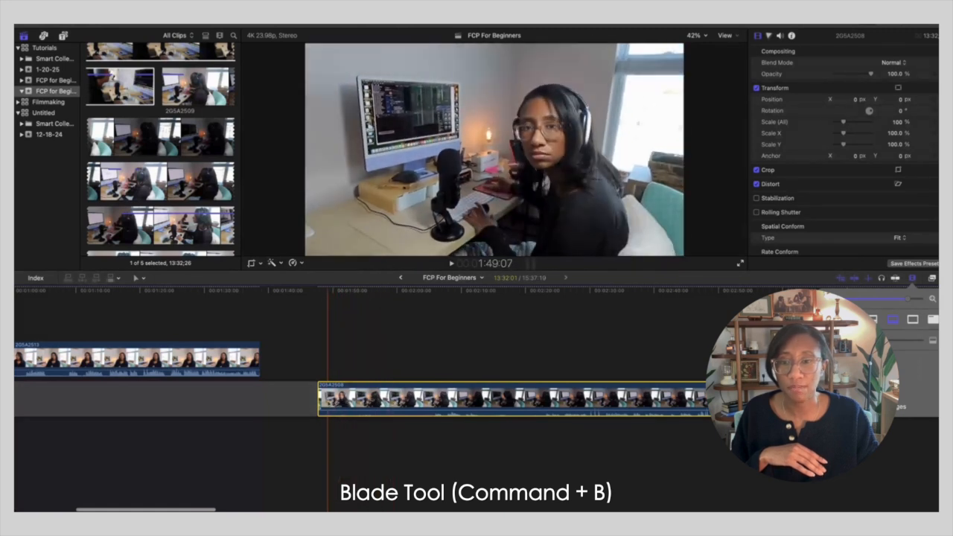
drag(319, 399, 268, 398)
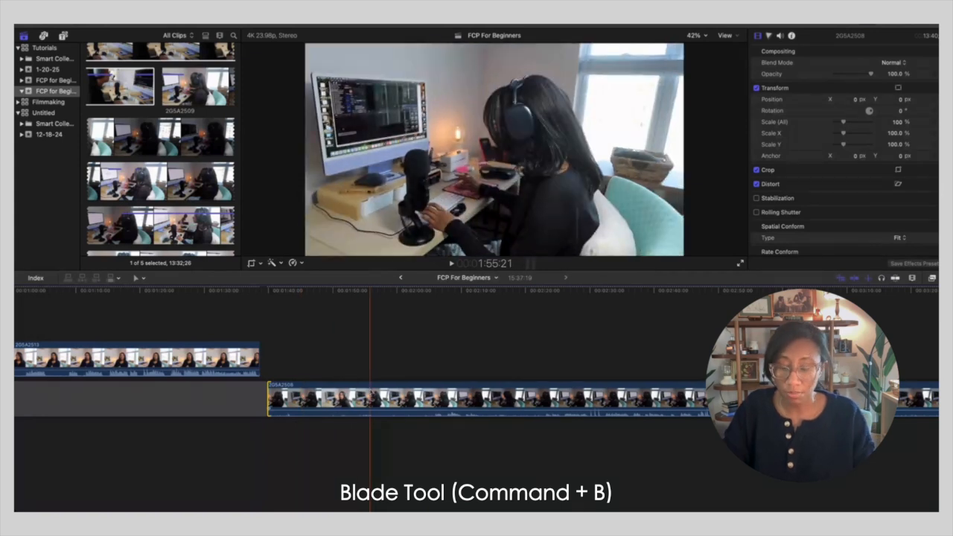
Split the long 2G5A2508 clip with the Blade tool about 24:21 from its start and delete the first segment
key(b)
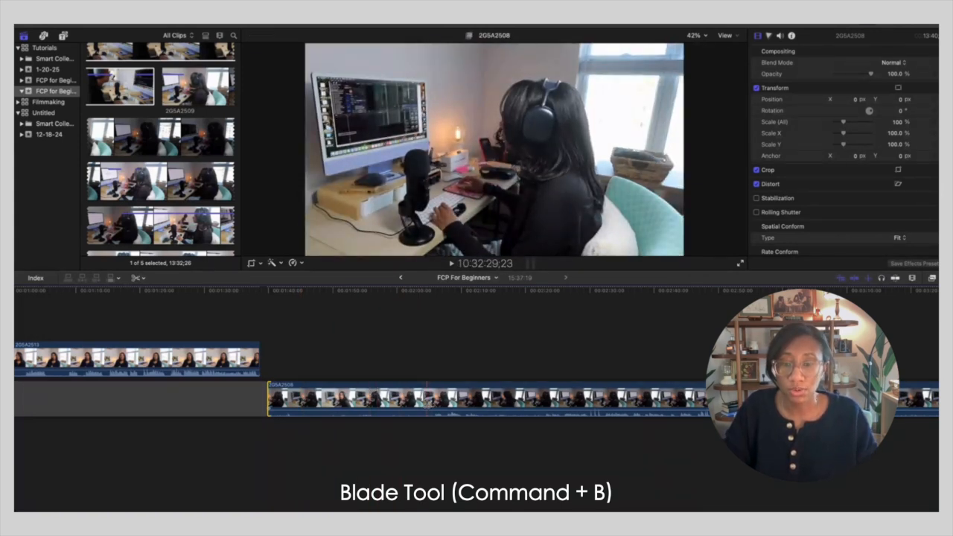
click(427, 400)
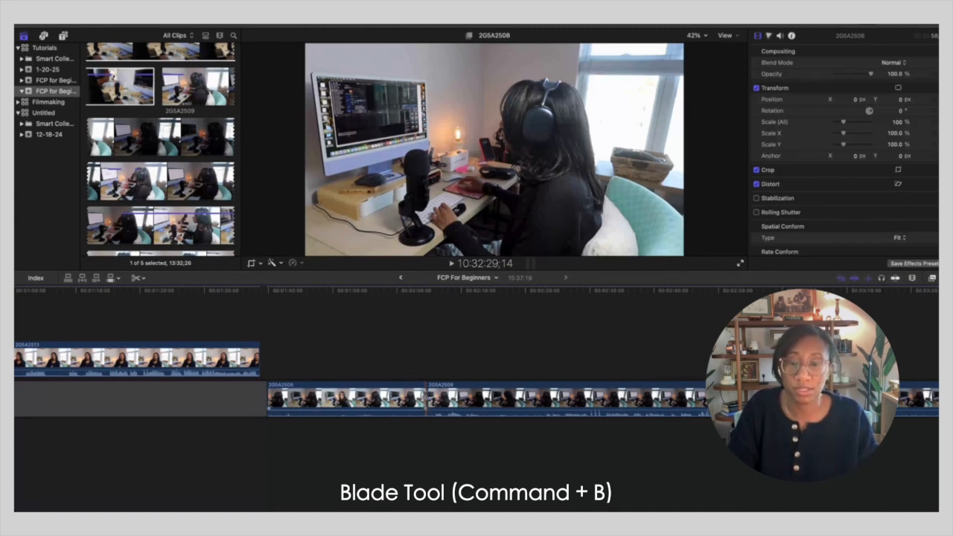
key(a)
click(358, 400)
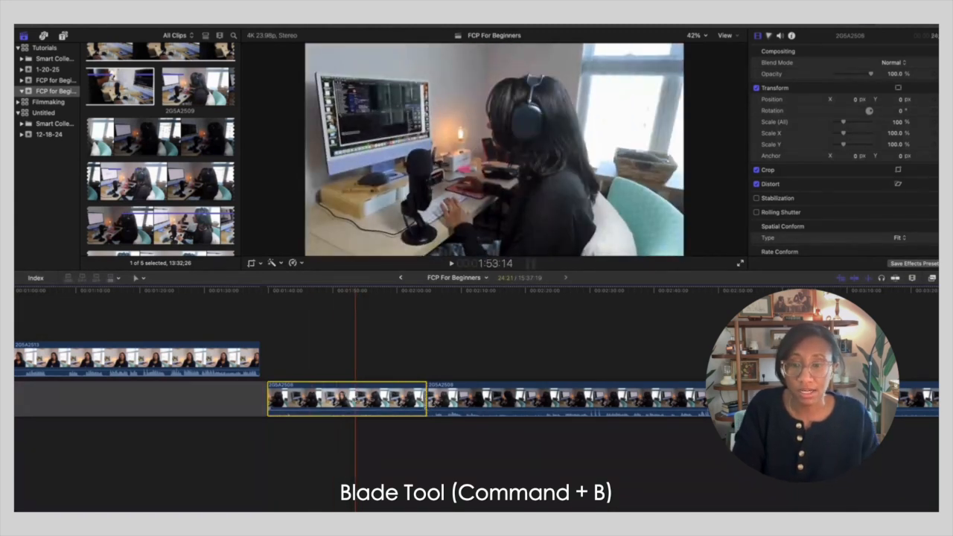
drag(362, 387, 749, 344)
key(Delete)
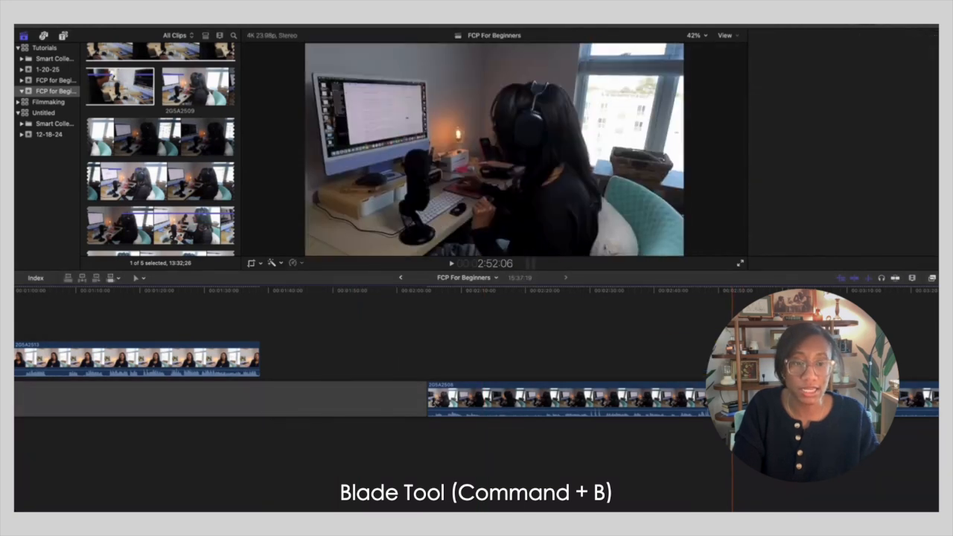
Move the remaining 2G5A2508 footage up behind clip 2G5A2513 and delete the gap between clips 2G5A2506 and 2G5A2513
drag(649, 394, 536, 397)
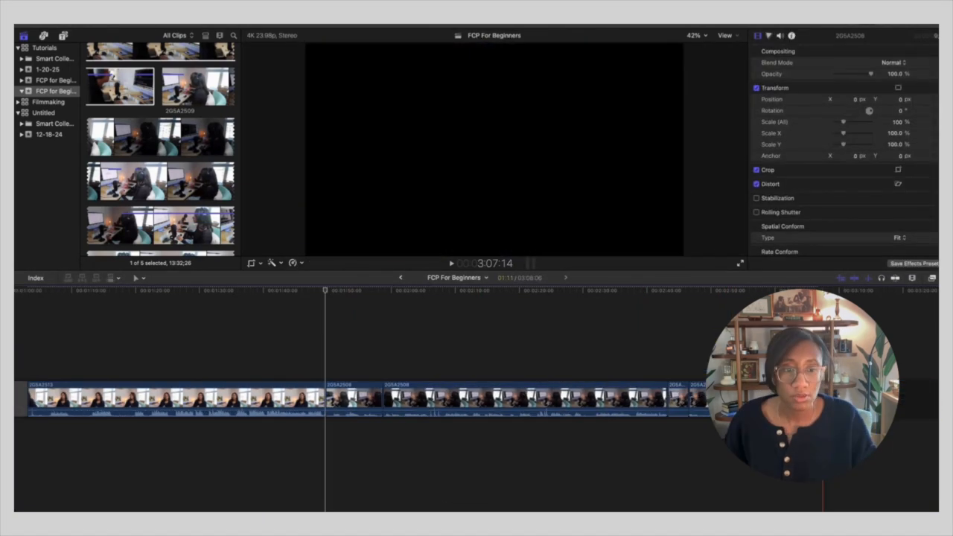
click(821, 403)
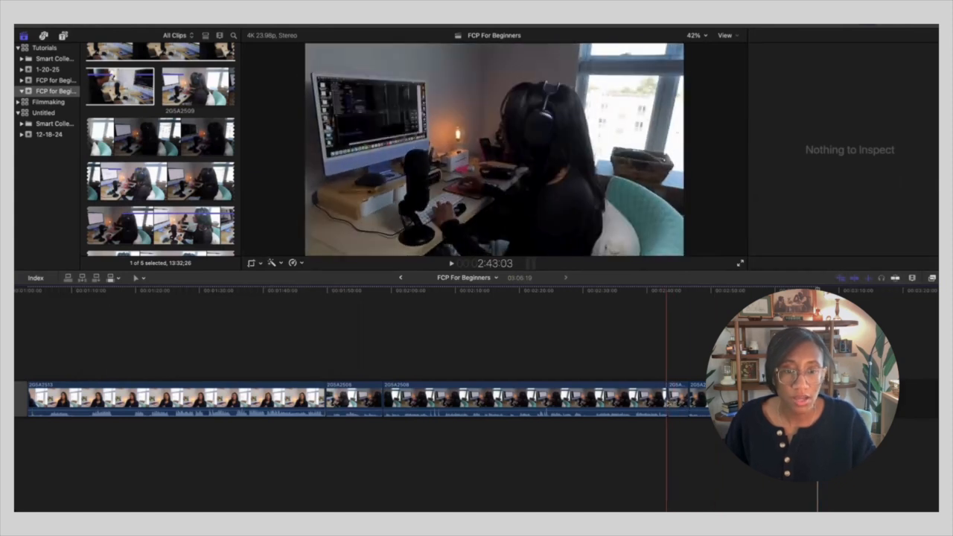
click(669, 403)
scroll(584, 395, left, 10)
click(426, 388)
key(Delete)
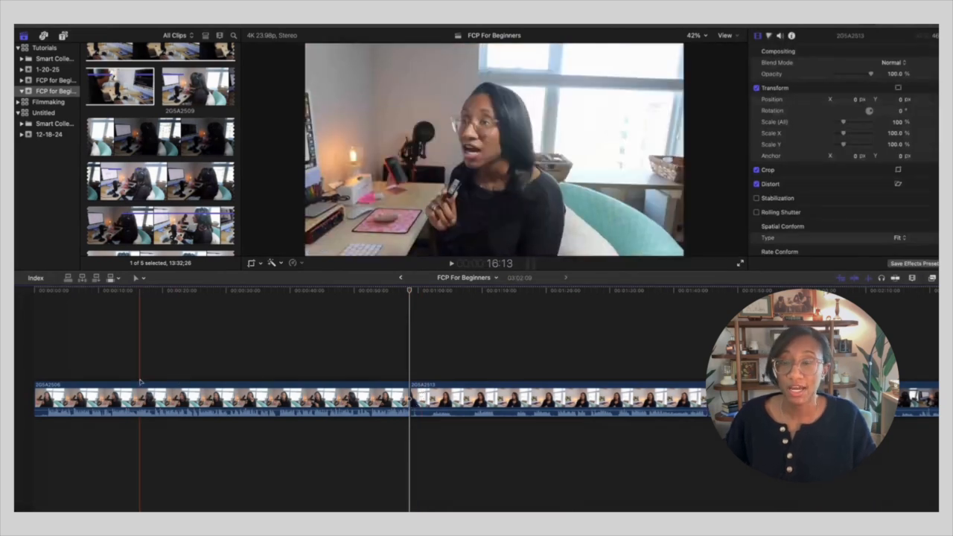
Trim the opening 2G5A2506 footage at its start and end, leaving its first segment about 5:05 long
drag(35, 397, 169, 399)
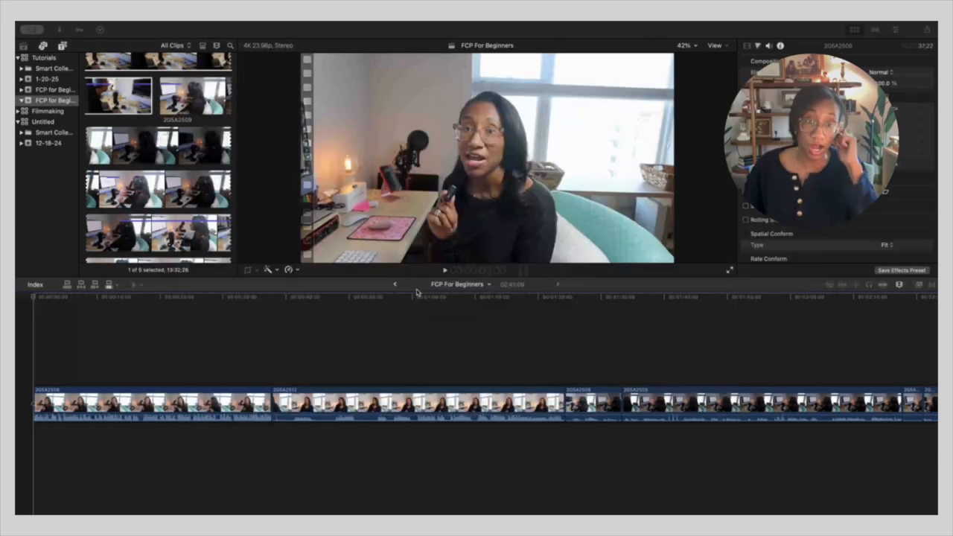
click(293, 329)
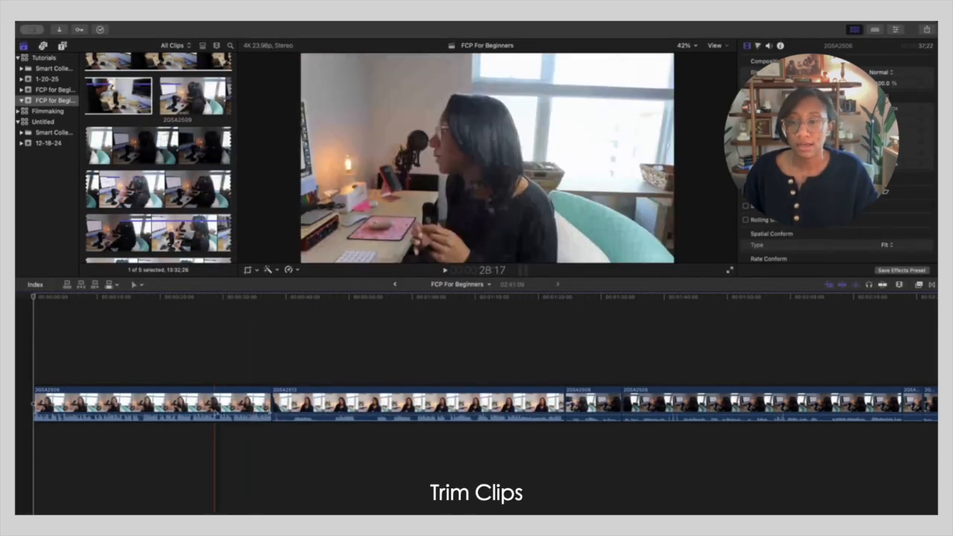
drag(269, 402, 207, 403)
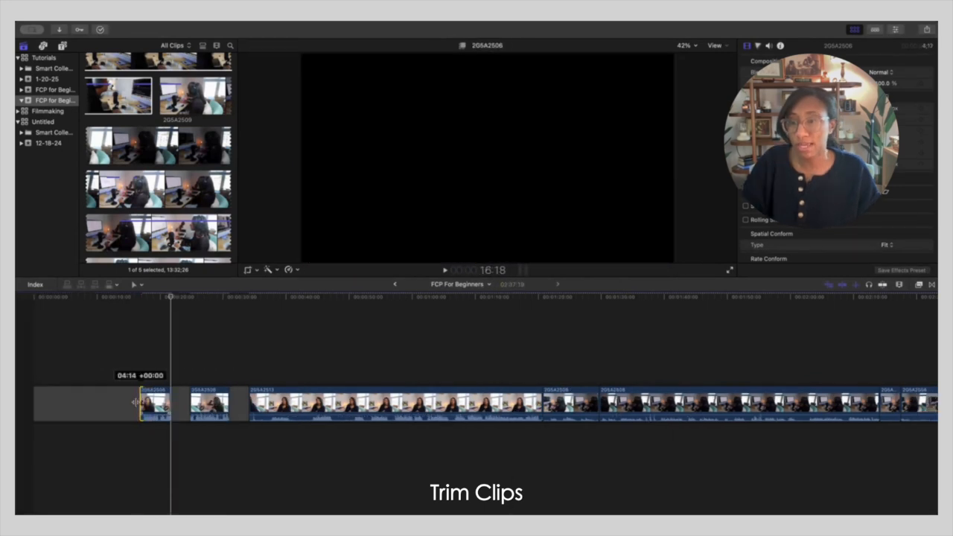
drag(145, 403, 140, 402)
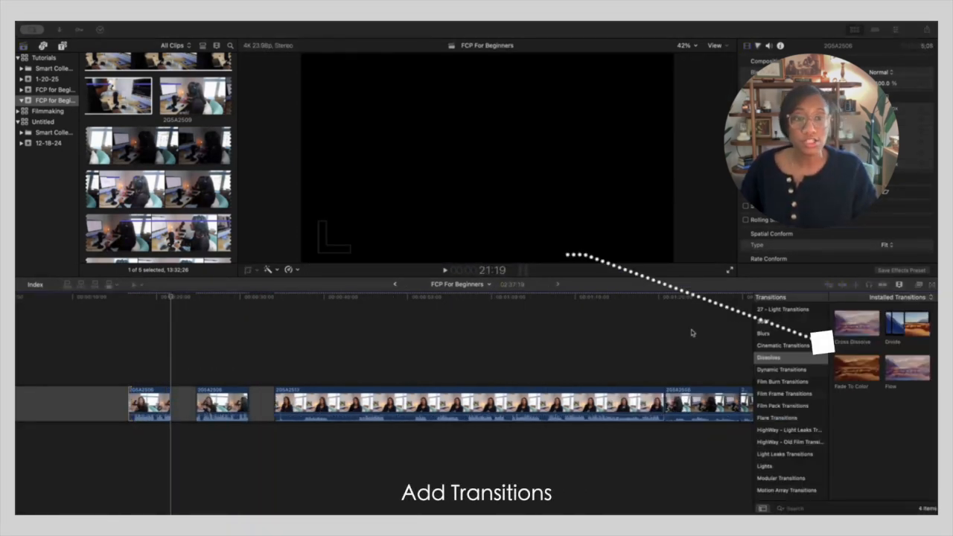
Browse the installed transition categories, view the 27 - Light Transitions set and return to Dissolves
scroll(262, 324, left, 1)
click(262, 325)
scroll(262, 325, left, 1)
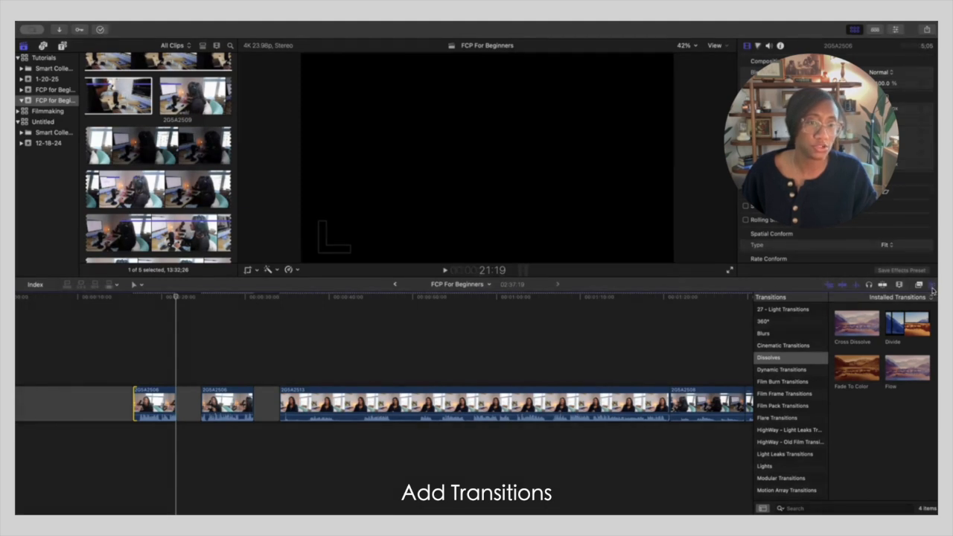
scroll(782, 343, up, 1)
scroll(782, 343, down, 5)
scroll(782, 343, up, 5)
scroll(782, 343, down, 5)
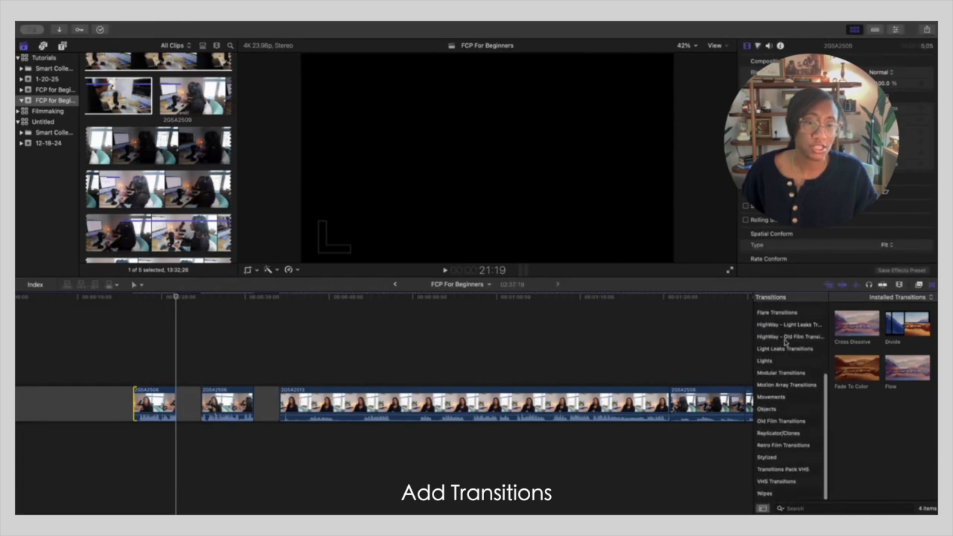
scroll(784, 350, up, 5)
scroll(785, 351, down, 1)
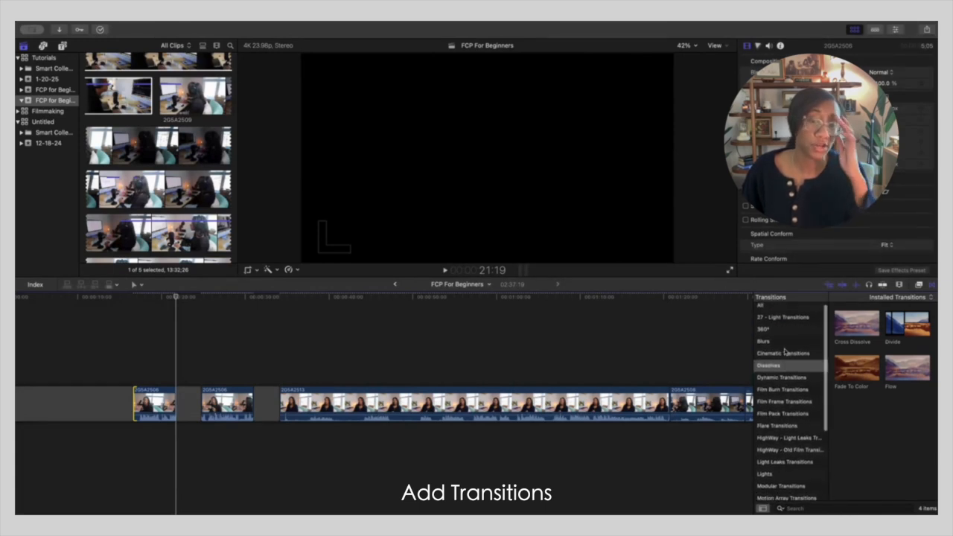
scroll(785, 351, down, 5)
scroll(786, 357, up, 6)
click(782, 321)
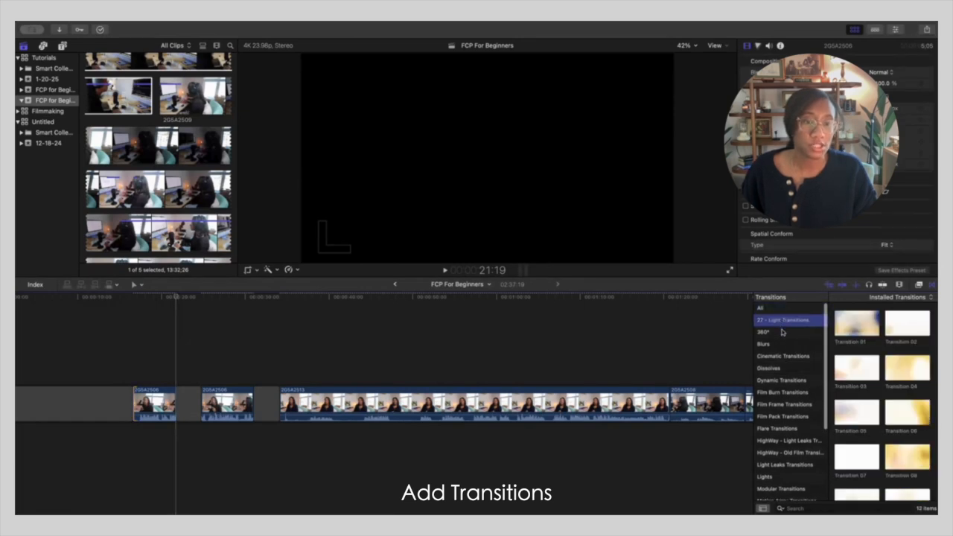
scroll(781, 332, down, 3)
click(779, 332)
Try a Fade To Color transition at the end of the second 2G5A2506 segment, preview it and delete it
drag(866, 370, 253, 408)
key(space)
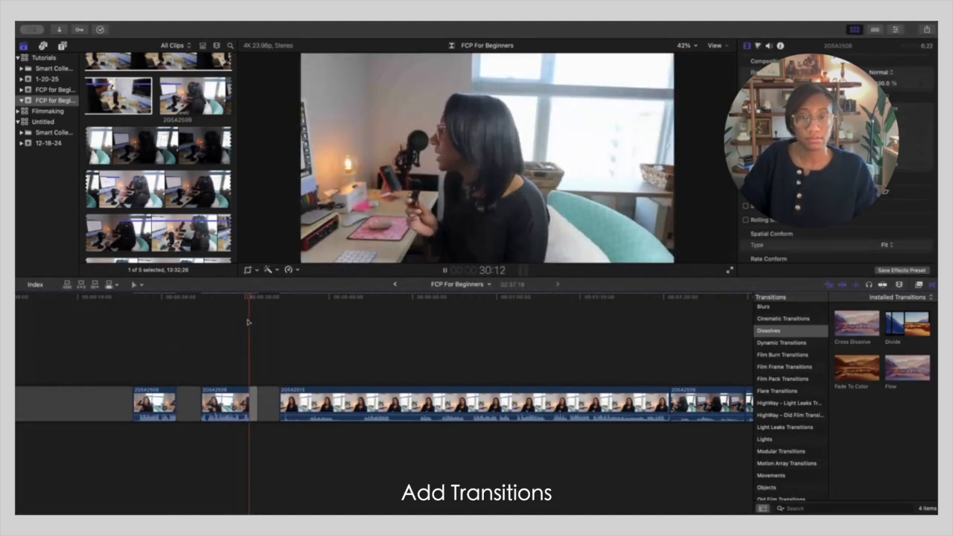
click(253, 403)
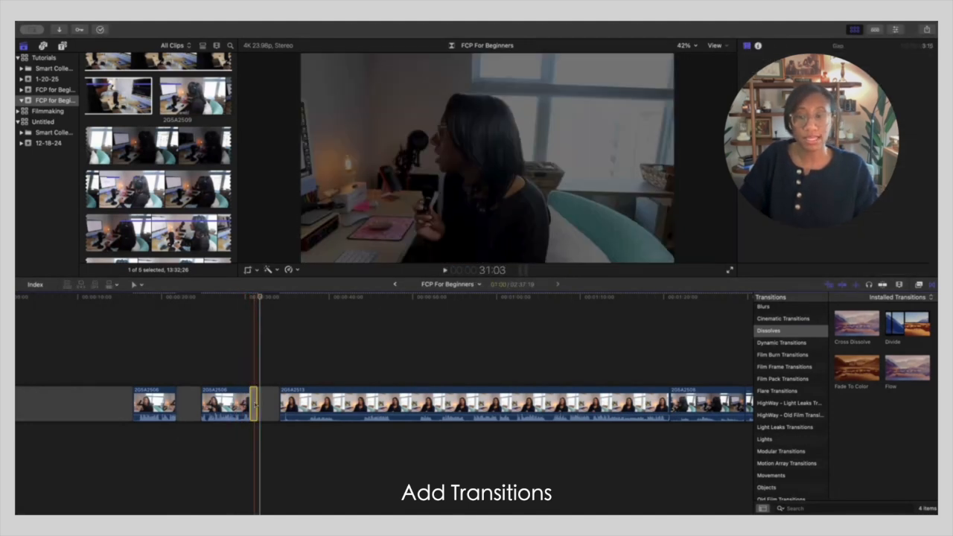
key(Delete)
Try a Cross Dissolve at the end of the second 2G5A2506 segment, play it back and remove it
drag(856, 333, 251, 396)
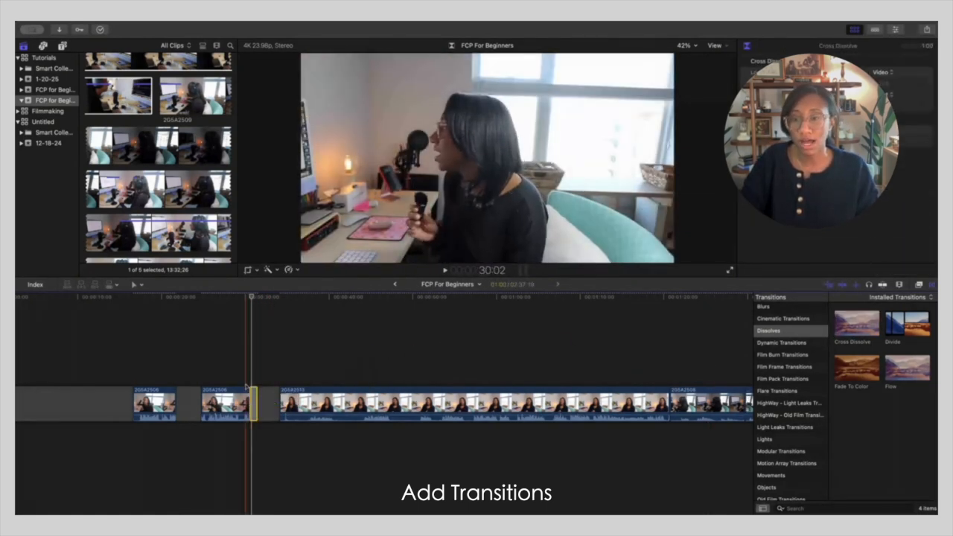
key(space)
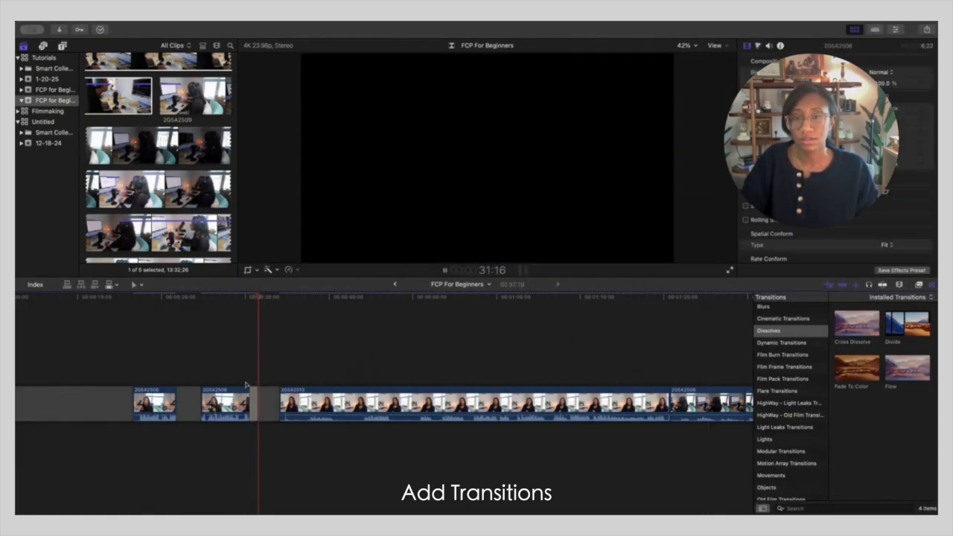
key(space)
click(255, 405)
key(Delete)
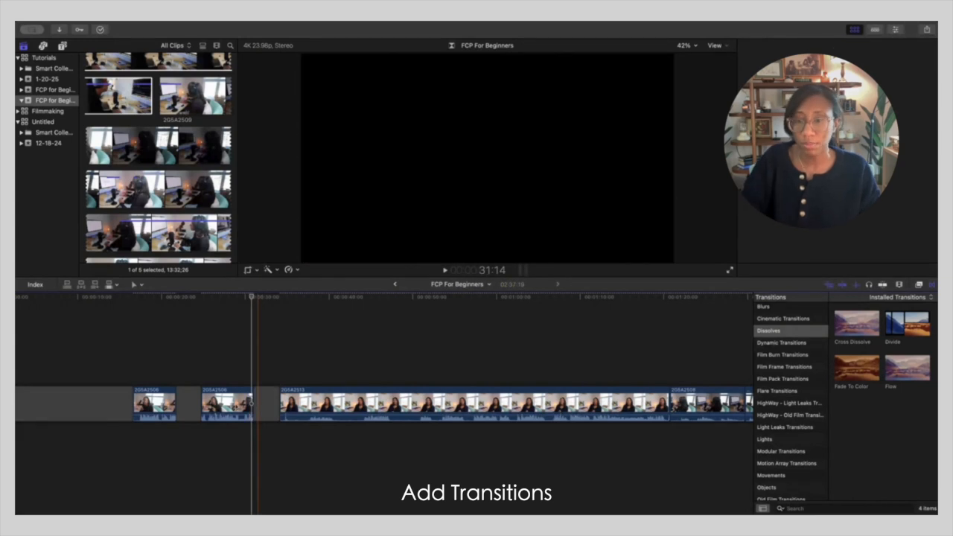
Move the second 2G5A2506 segment directly against the first, join them with a Cross Dissolve and preview the transition
drag(237, 404, 210, 405)
drag(855, 324, 168, 383)
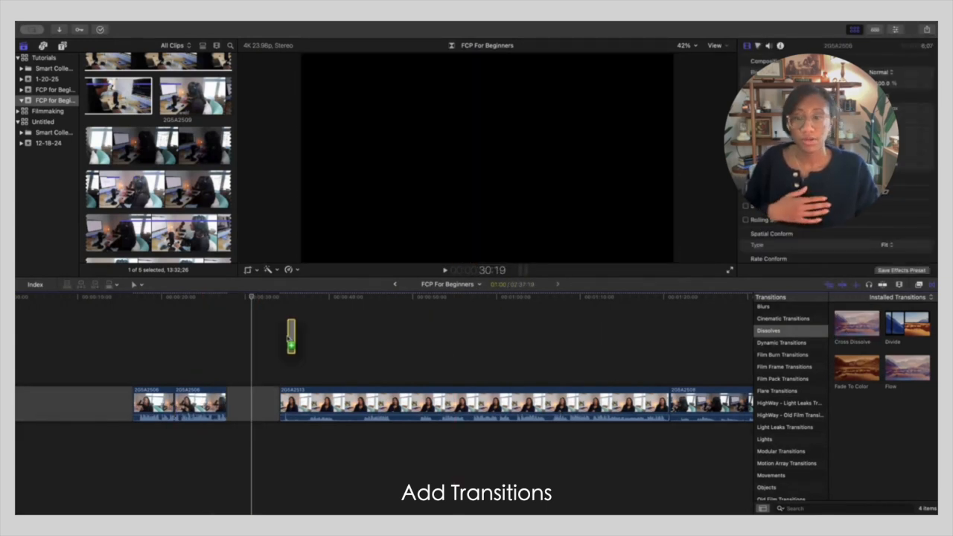
key(space)
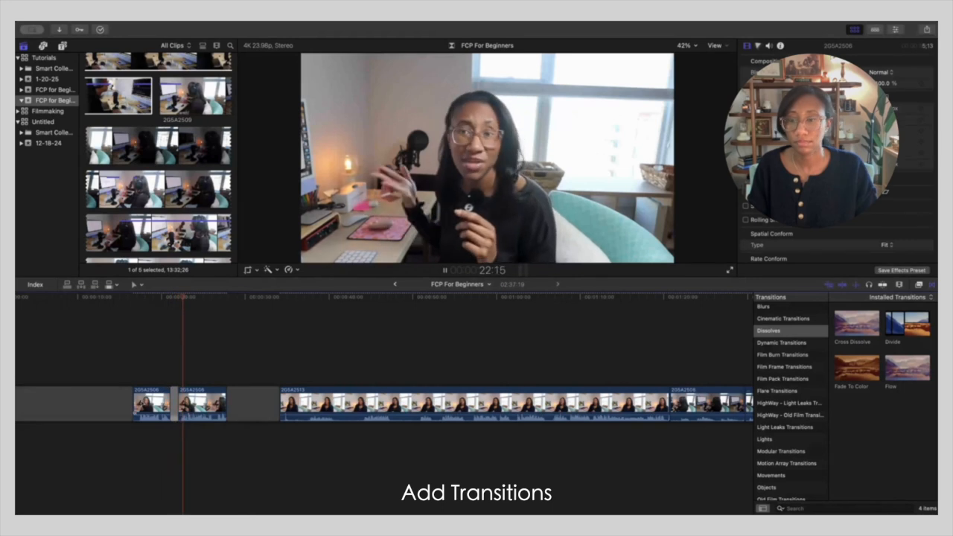
Extend the start of the first 2G5A2506 segment to an earlier point in the timeline
drag(134, 404, 111, 404)
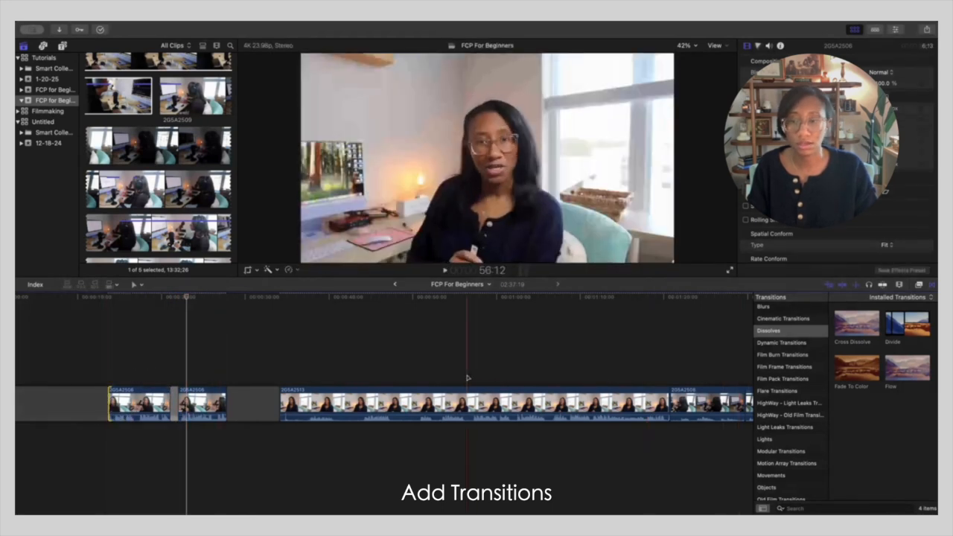
scroll(467, 378, left, 2)
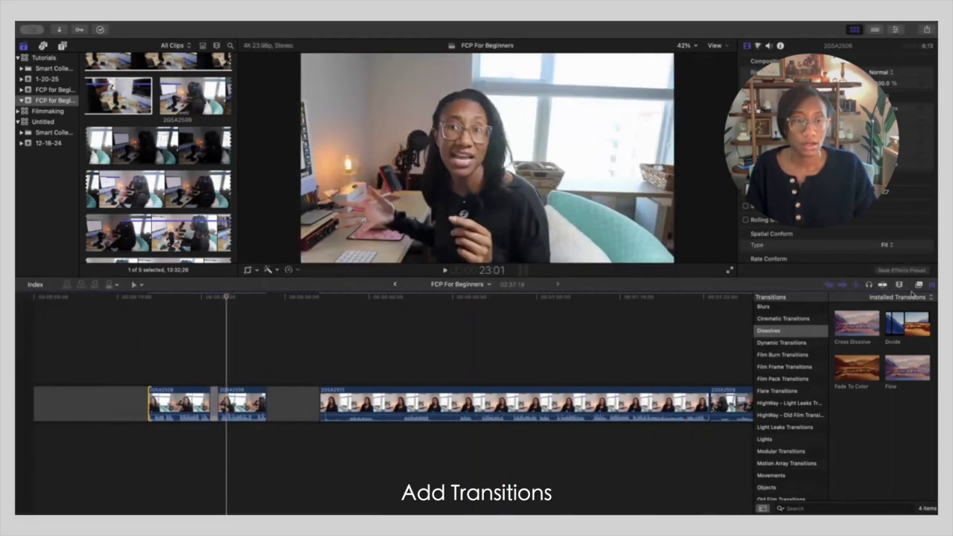
Remove the Cross Dissolve between the two 2G5A2506 segments
click(899, 285)
drag(884, 306, 878, 306)
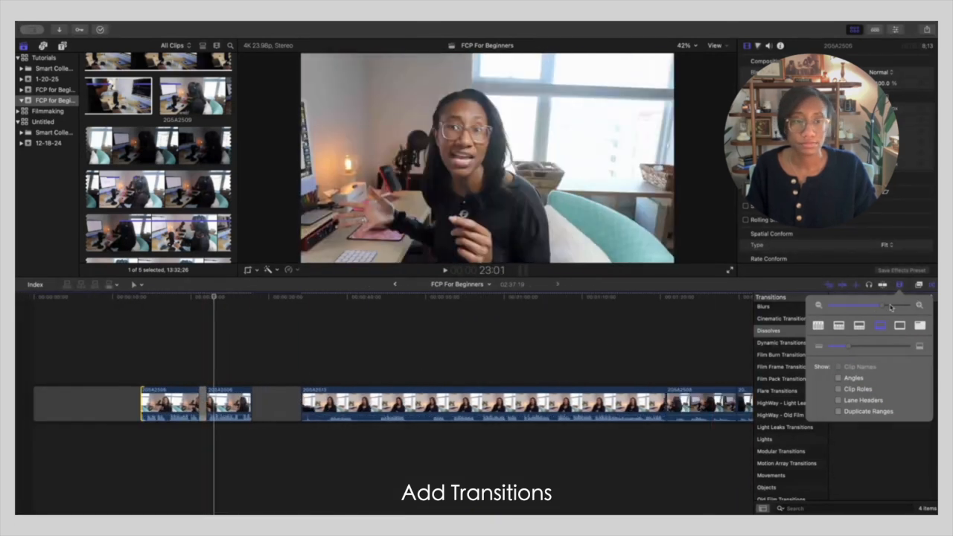
drag(882, 307, 887, 307)
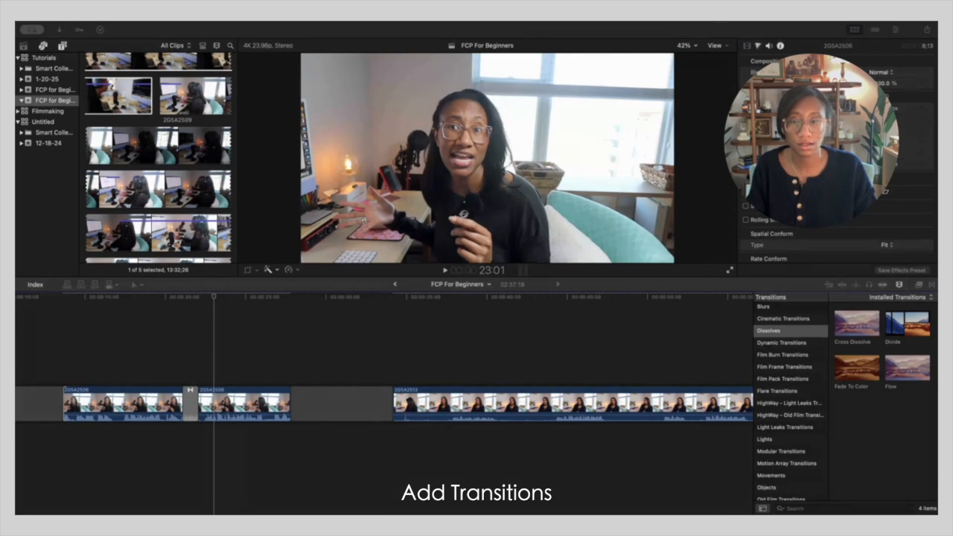
click(177, 347)
click(191, 406)
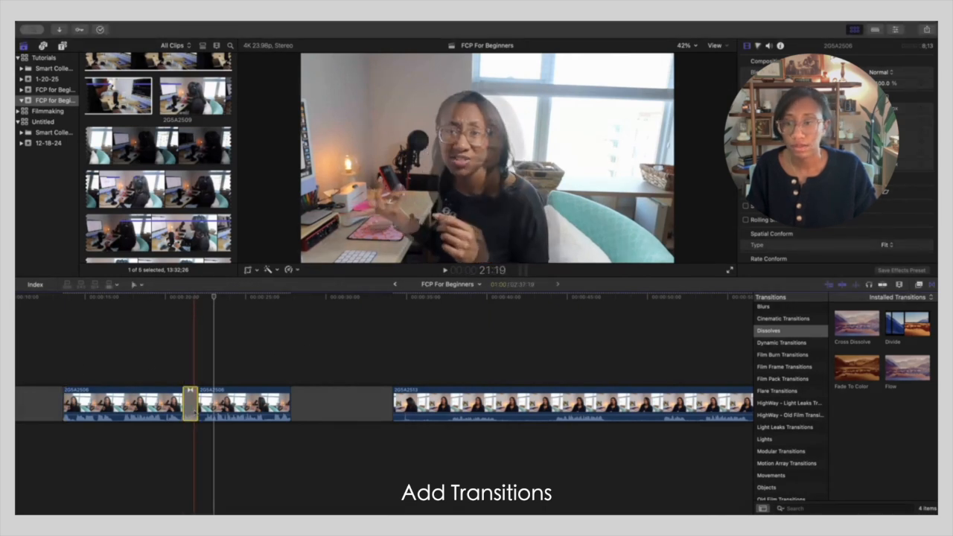
click(198, 350)
Try the Film Burn Transitions 01 transition between the two 2G5A2506 segments, preview it and delete it
click(781, 342)
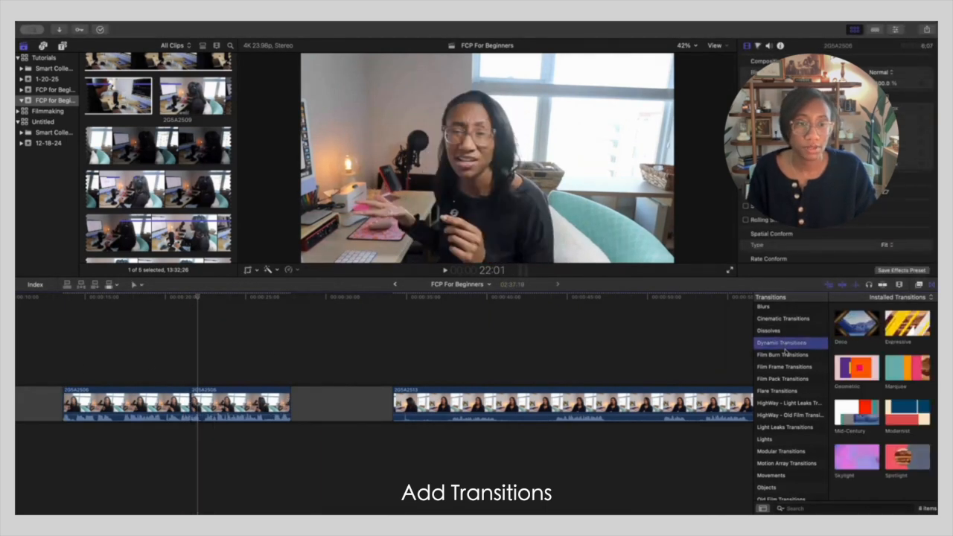
click(782, 354)
mouse_move(852, 329)
mouse_down()
mouse_move(291, 396)
mouse_move(190, 394)
mouse_up()
key(space)
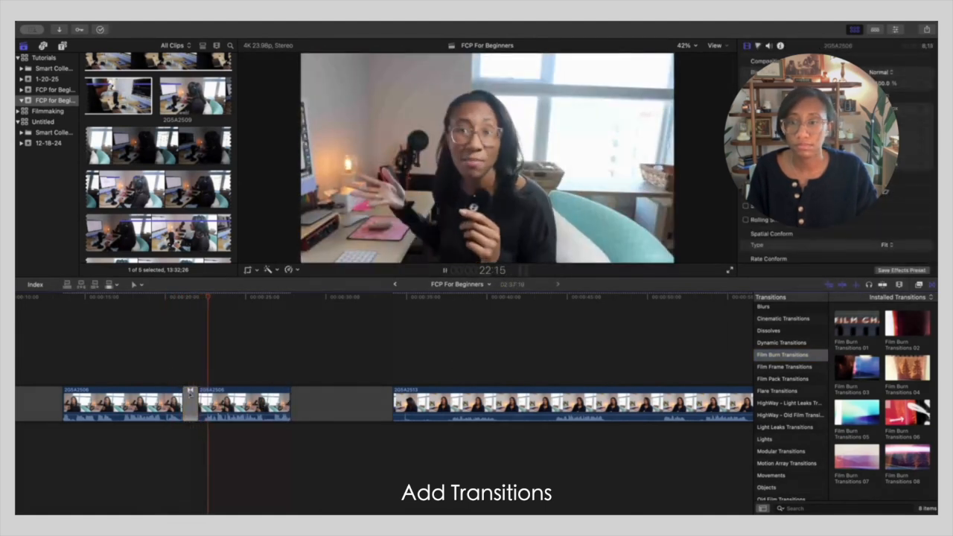
click(190, 394)
key(space)
key(Delete)
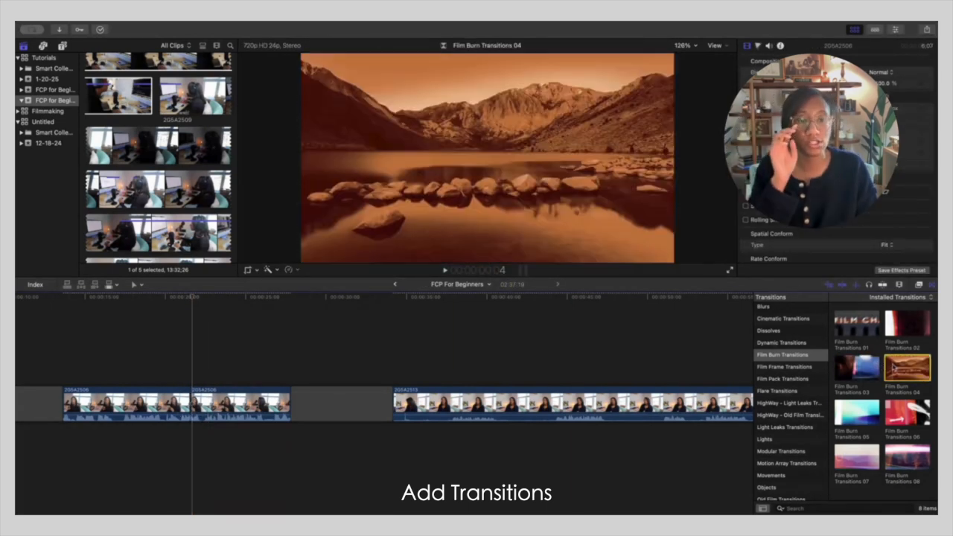
Add the Short 01 light leak transition between the two 2G5A2506 segments and play it back
click(786, 368)
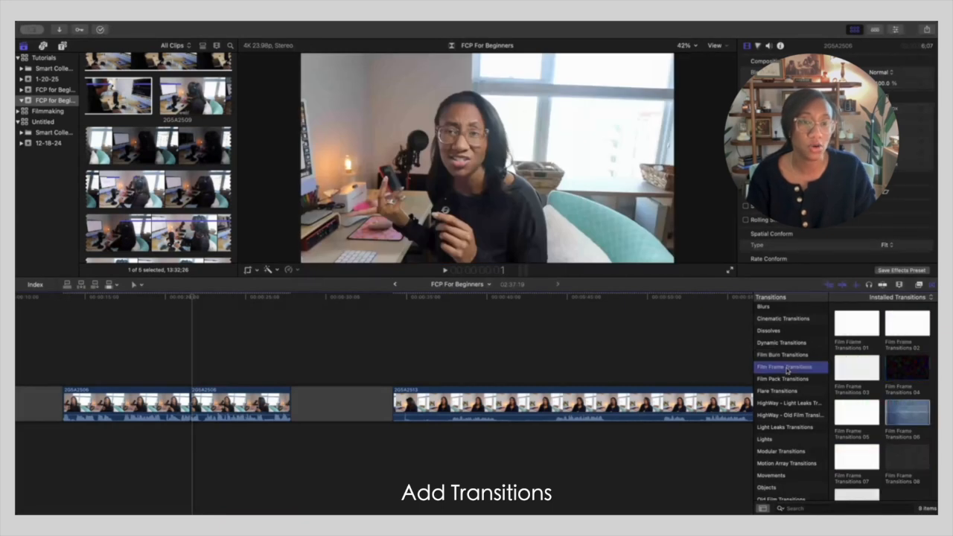
click(783, 378)
scroll(784, 384, down, 3)
click(784, 387)
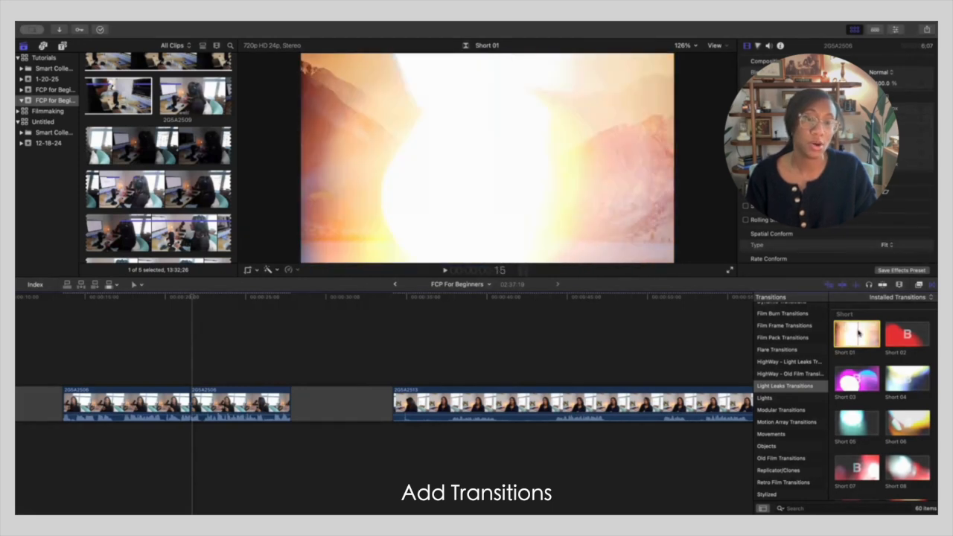
drag(857, 334, 174, 403)
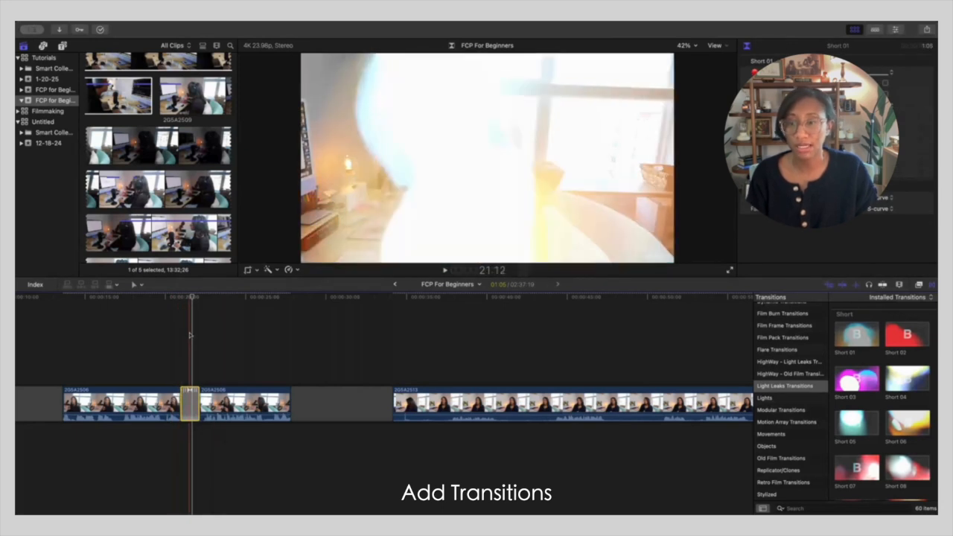
key(space)
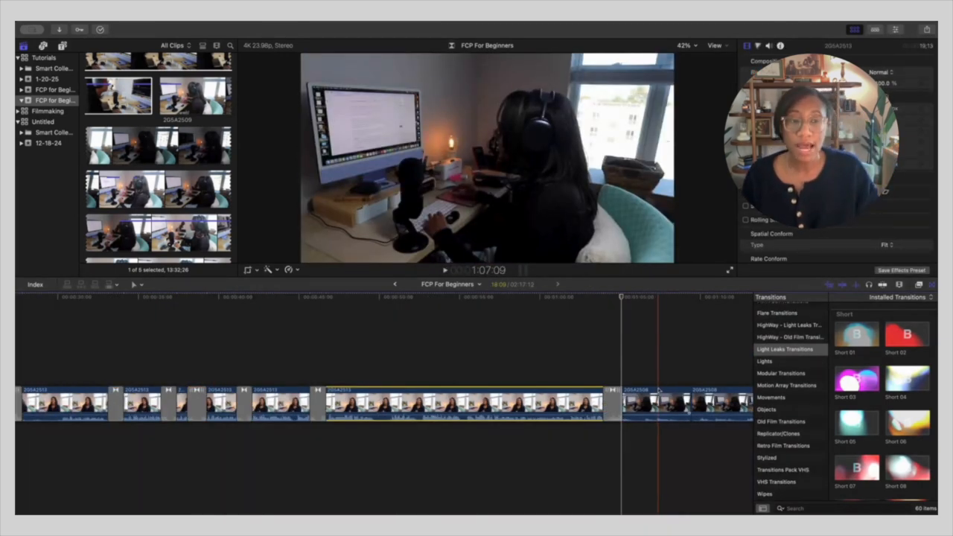
Open the installed titles, widen the category list and display the Kinetic Typography Titles category
click(63, 46)
scroll(81, 145, up, 5)
drag(79, 152, 115, 152)
drag(236, 151, 290, 151)
click(50, 100)
scroll(54, 125, down, 1)
scroll(58, 195, down, 4)
click(54, 195)
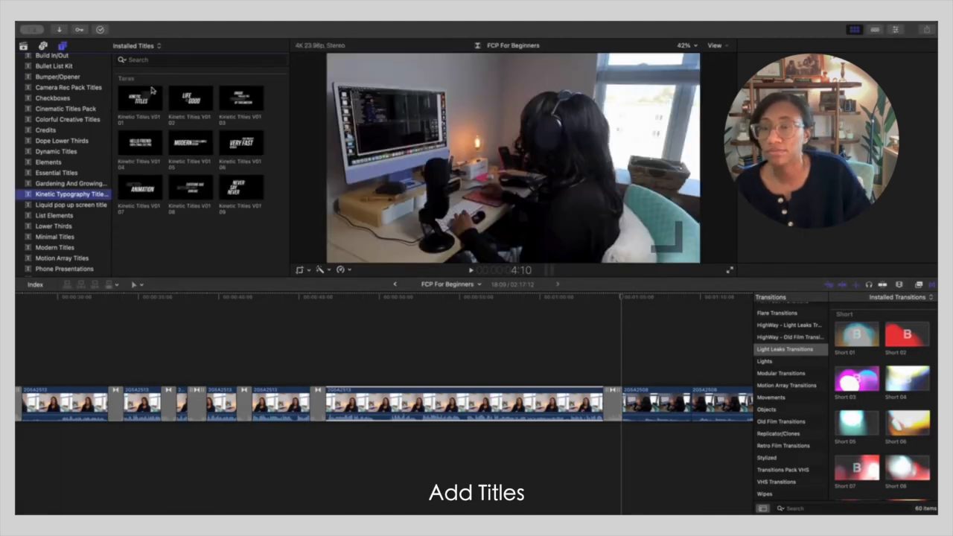
Place the Kinetic Titles V01 01 title above the first 2G5A2506 segment and shorten it to about 9:06
scroll(94, 385, left, 6)
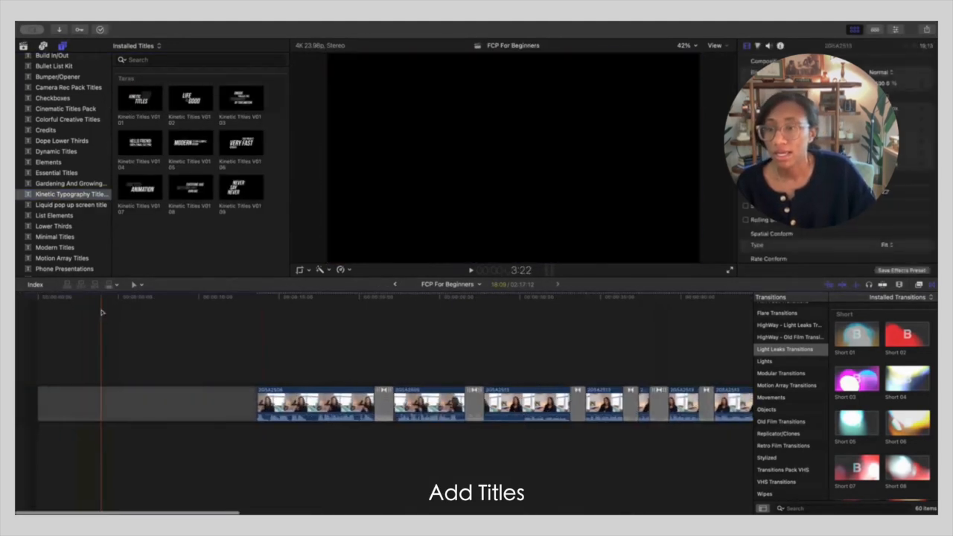
drag(140, 98, 260, 378)
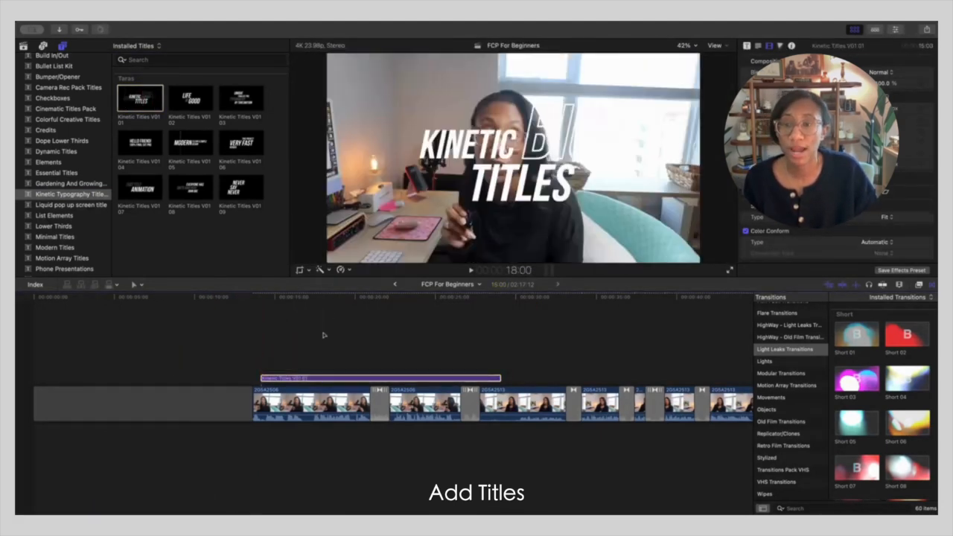
drag(502, 381, 408, 380)
Play the timeline from just before the first 2G5A2506 segment to preview the kinetic title animation
click(241, 359)
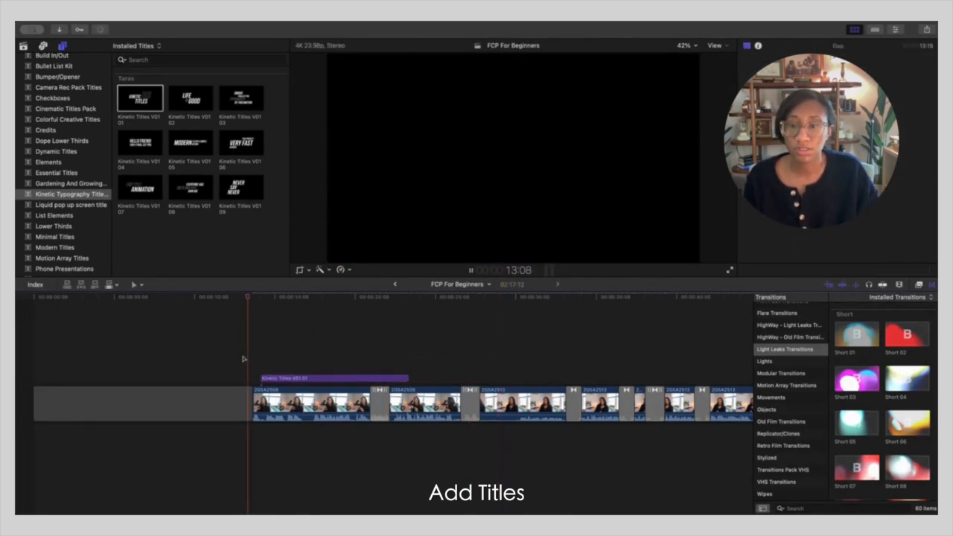
key(space)
key(space)
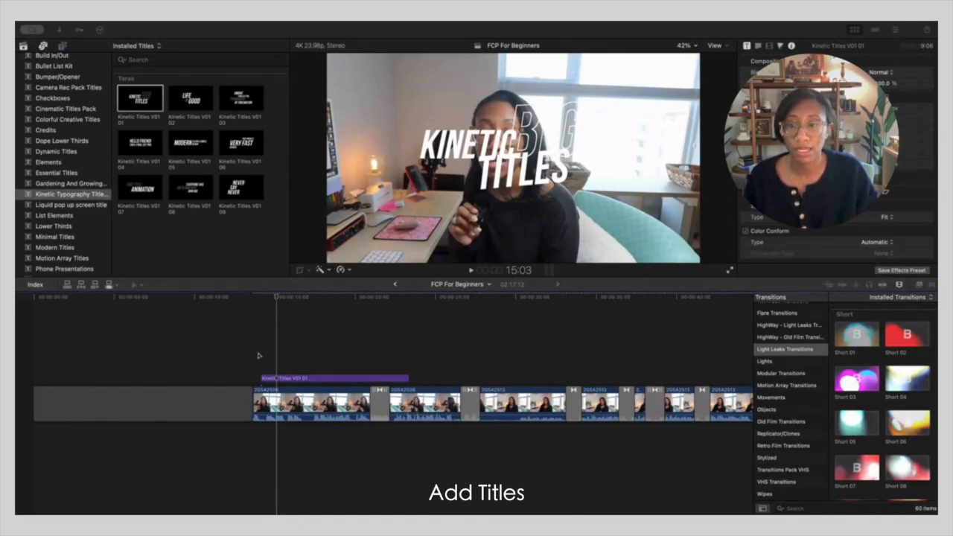
drag(277, 299, 252, 304)
key(space)
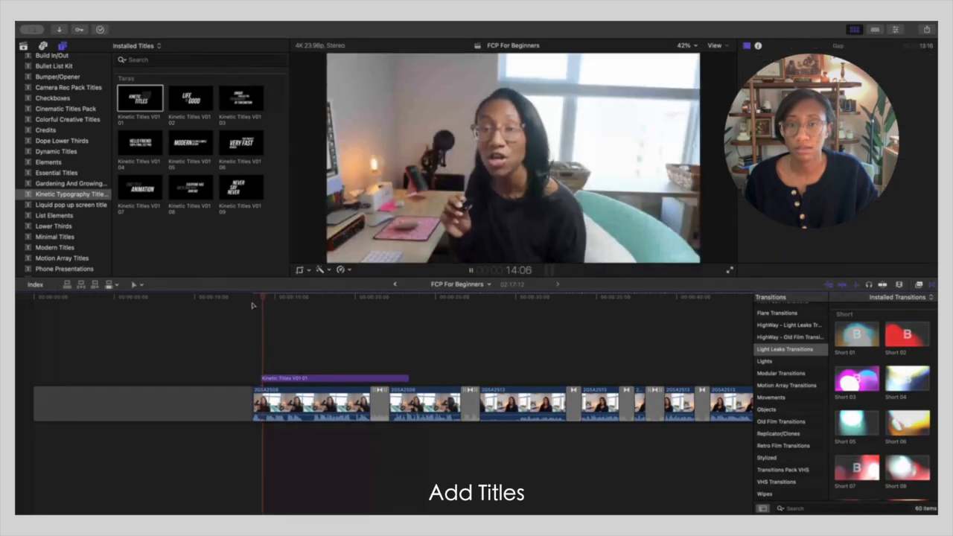
key(space)
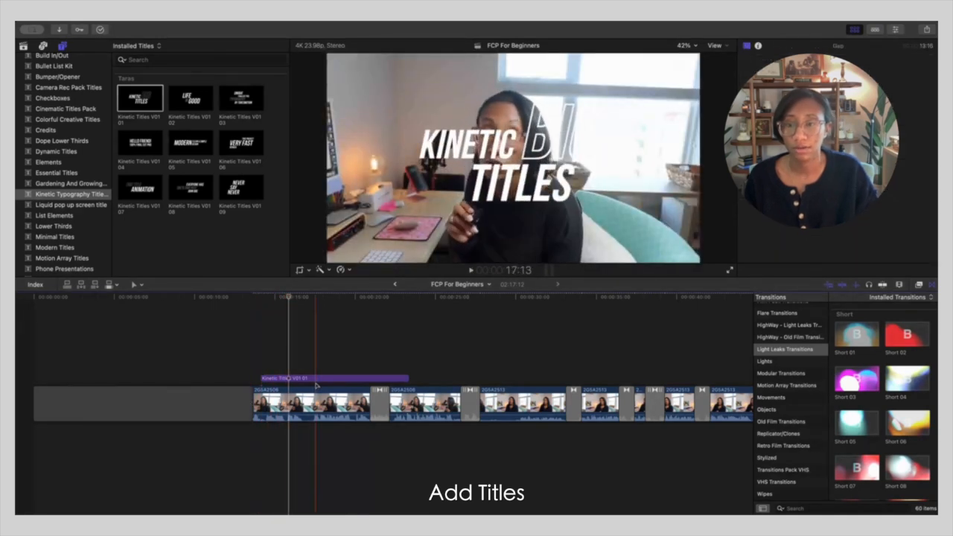
Open the kinetic title for text editing and set its first word to "Behind"
double_click(317, 379)
double_click(301, 377)
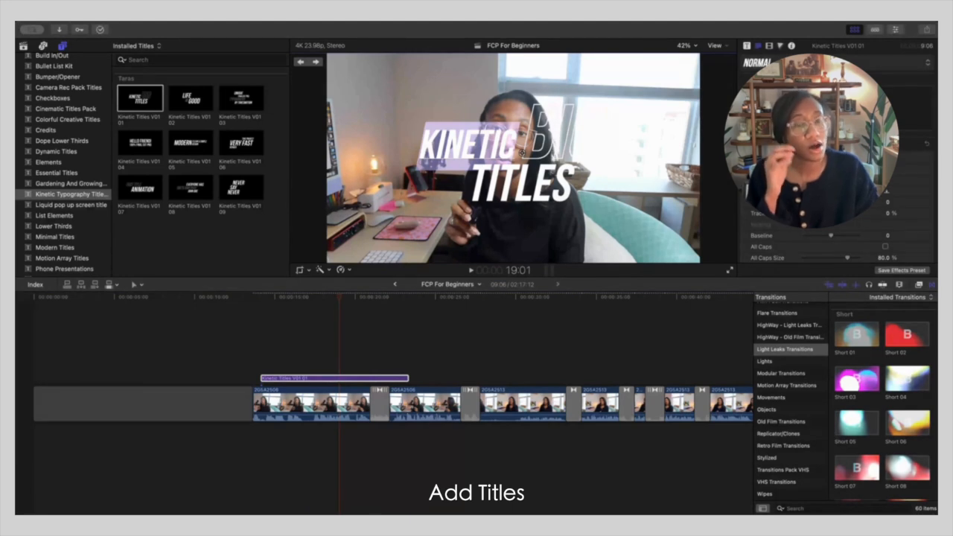
click(747, 46)
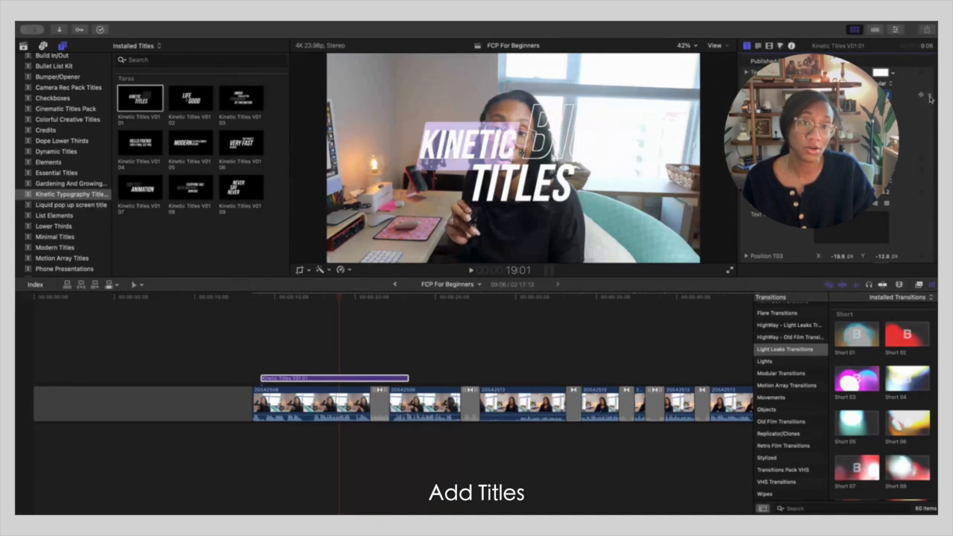
key(Escape)
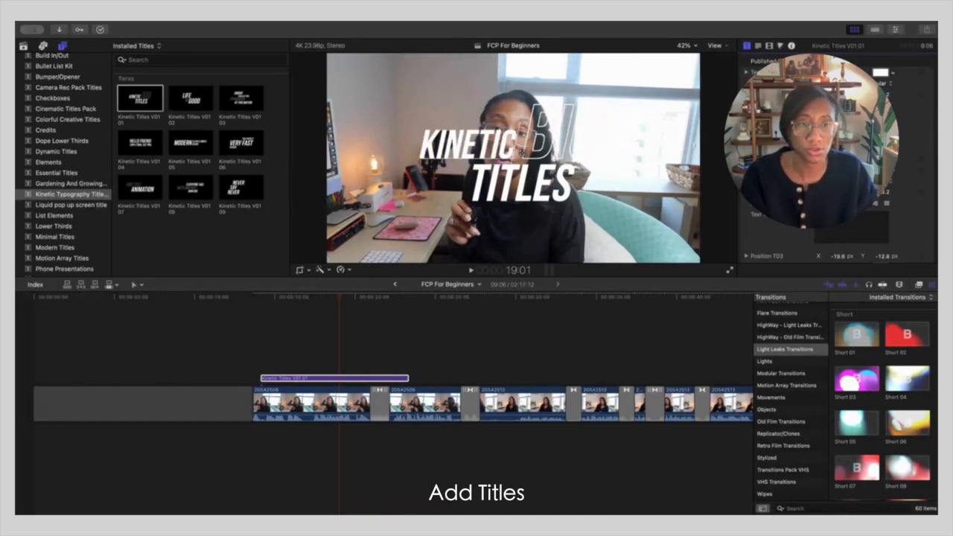
key(BackSpace)
key(BackSpace)
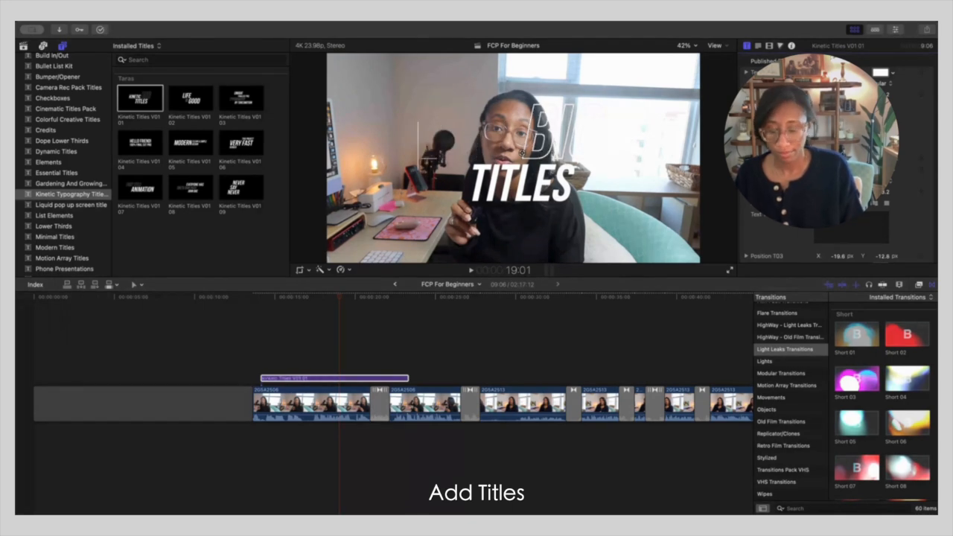
text(Beg)
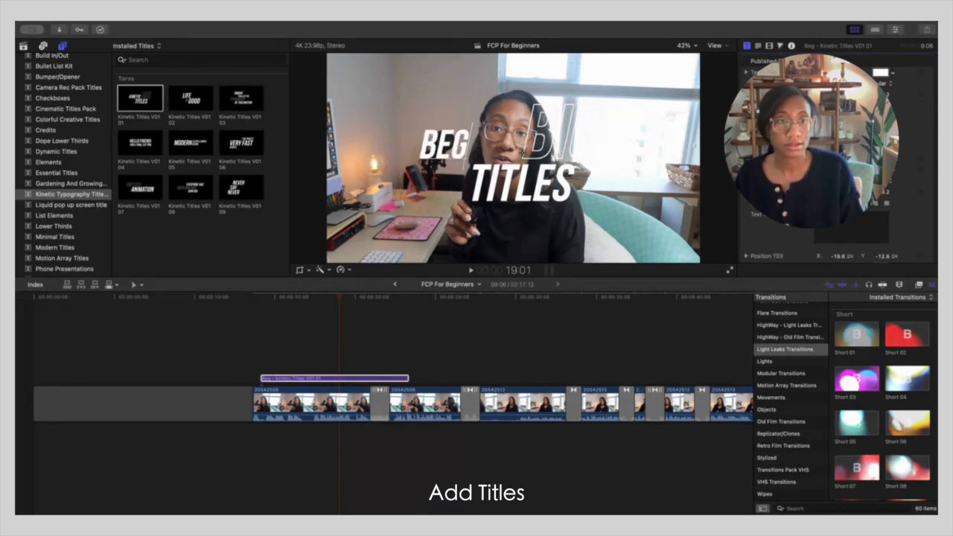
key(BackSpace)
text(h)
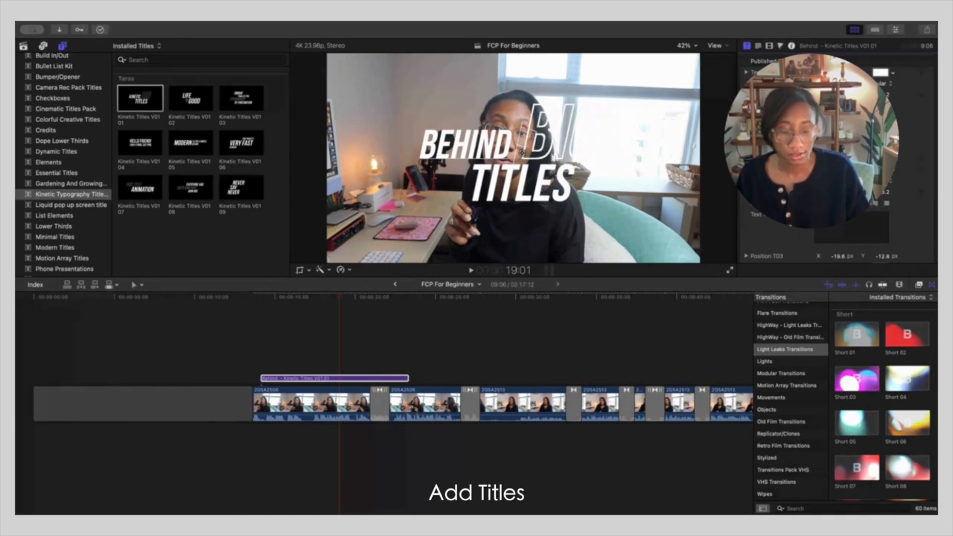
Set the title's outlined word to "The" and its lower word to "Scenes"
scroll(837, 238, down, 10)
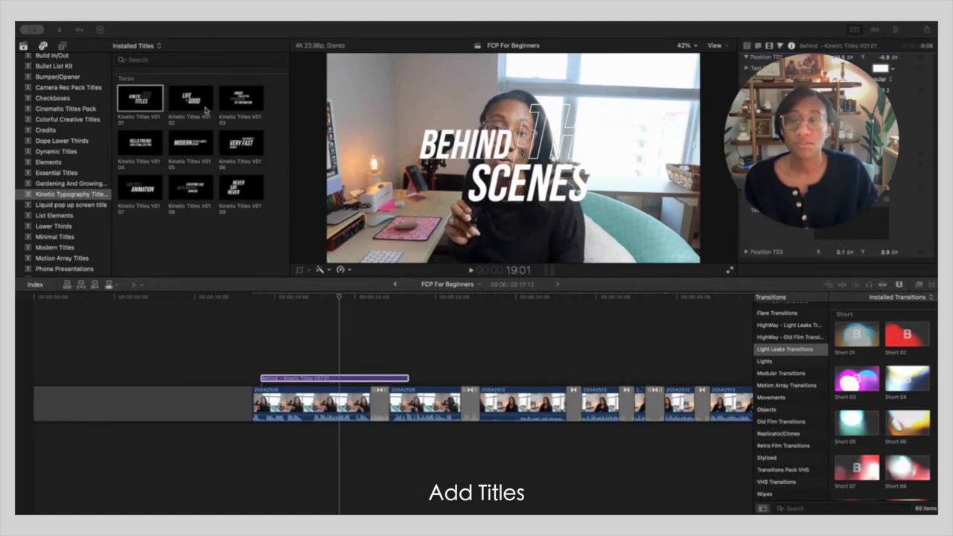
click(205, 30)
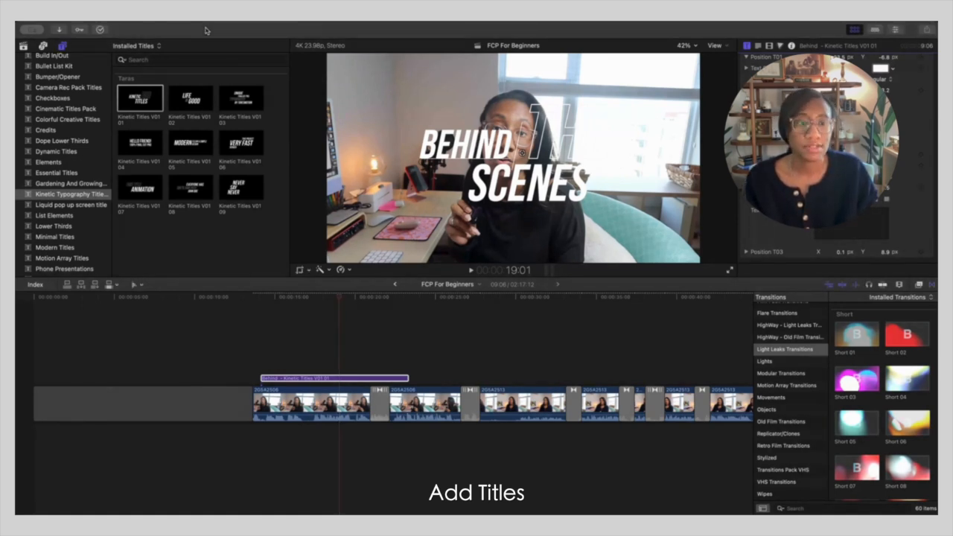
scroll(27, 67, up, 3)
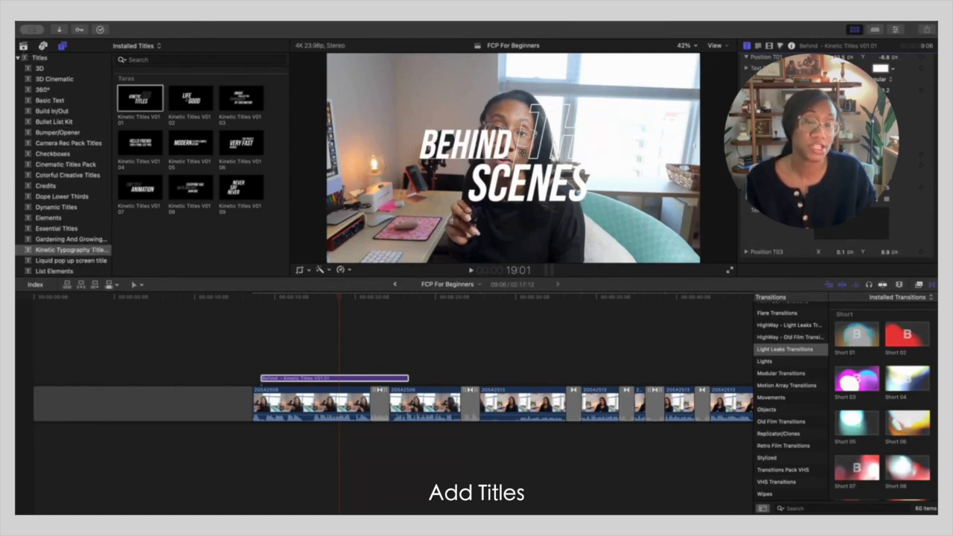
Shorten the title to about 6:05 and move it to the start of the first 2G5A2506 segment
drag(408, 378, 358, 381)
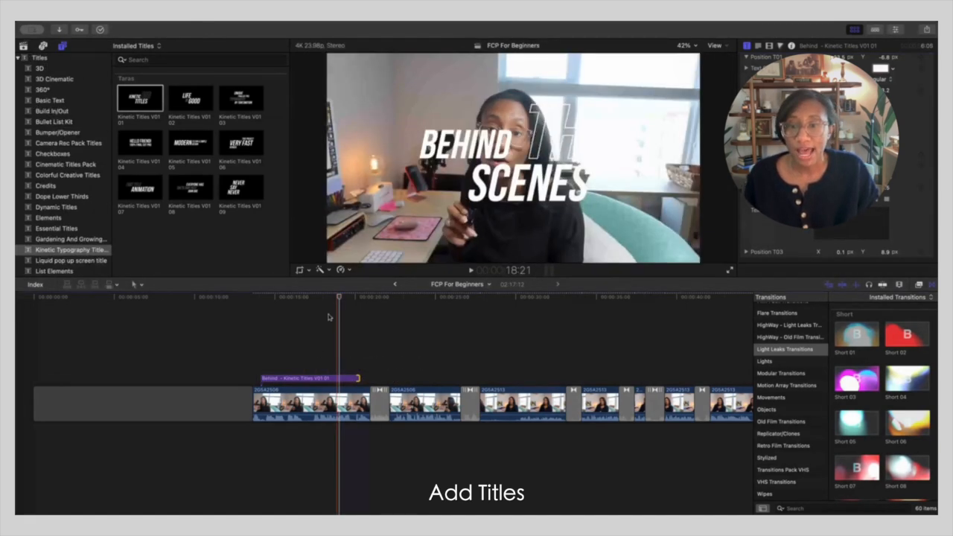
mouse_move(297, 380)
mouse_down()
mouse_move(280, 378)
mouse_move(288, 378)
mouse_up()
click(243, 367)
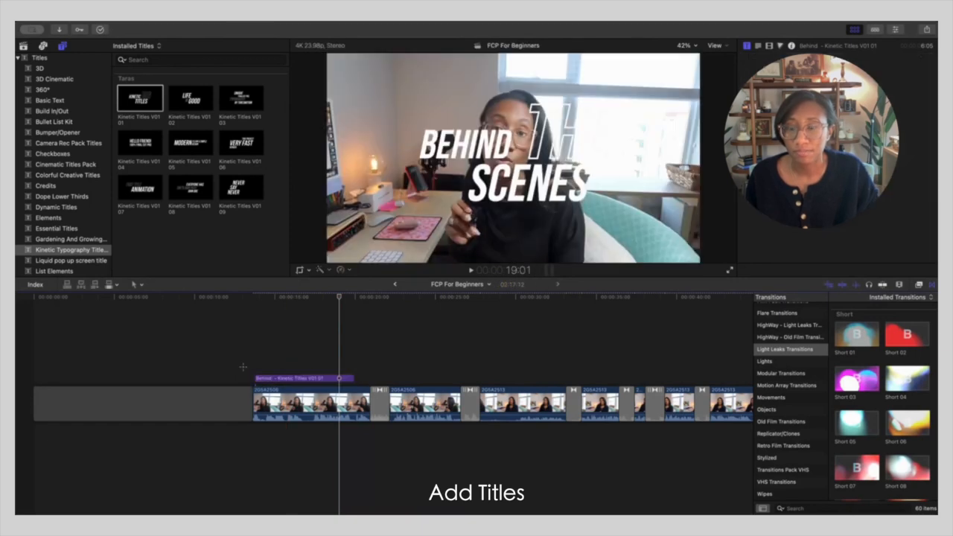
key(space)
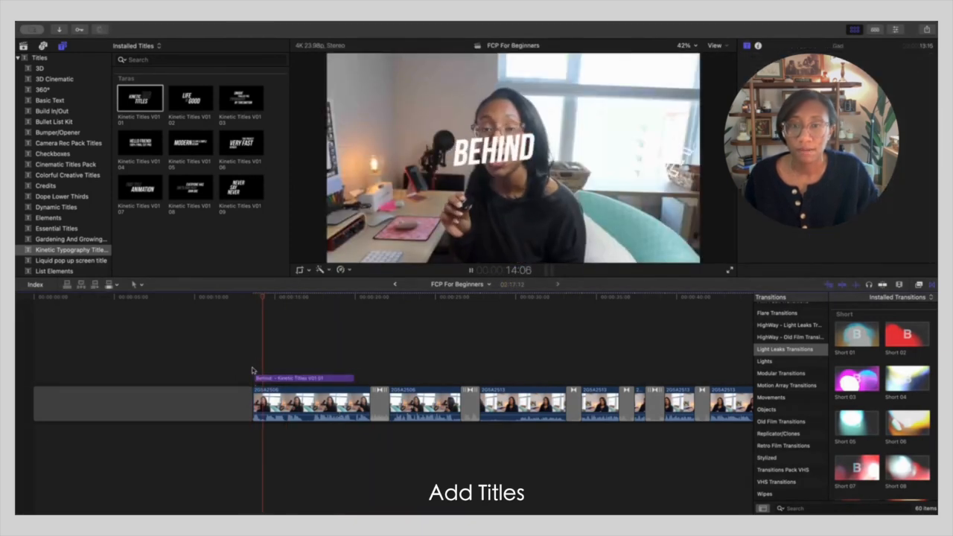
key(space)
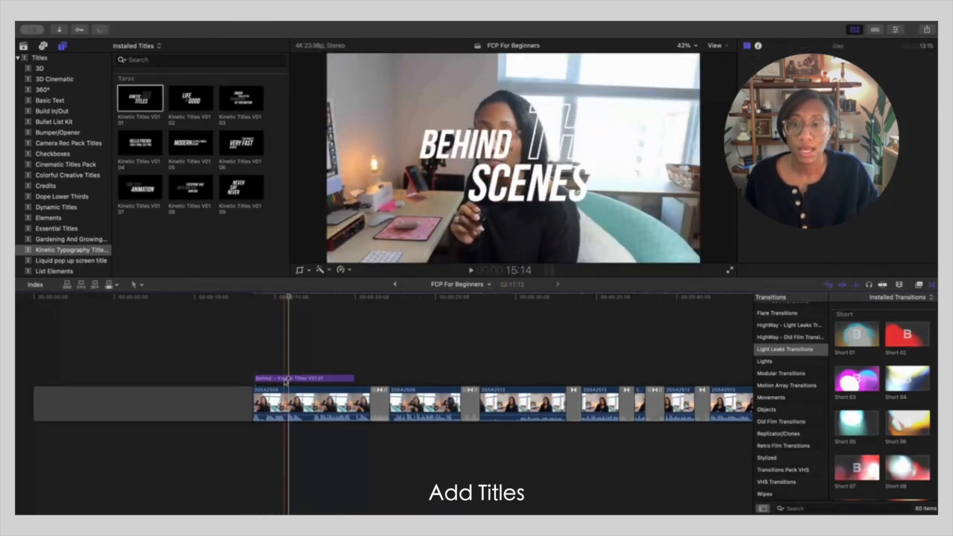
Change the outline color of the word "The" in the kinetic title to pink
click(274, 378)
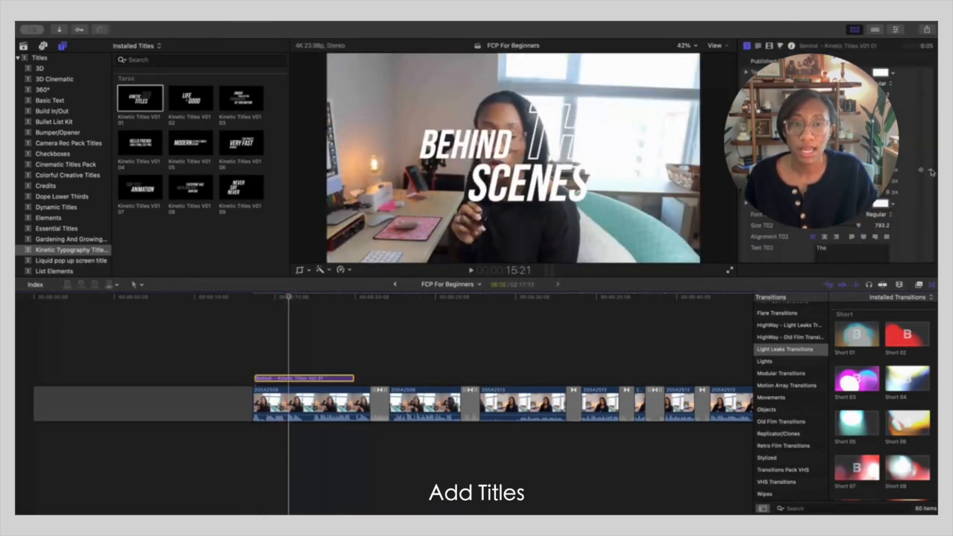
click(747, 48)
scroll(811, 160, down, 5)
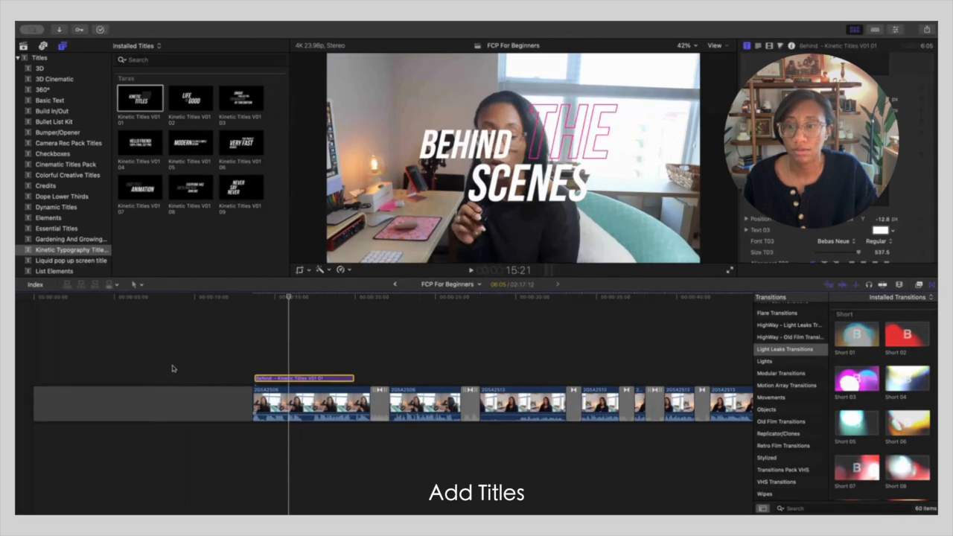
Trim the end of the kinetic title above the first 2G5A2506 segment to a duration of about 4:07
click(264, 405)
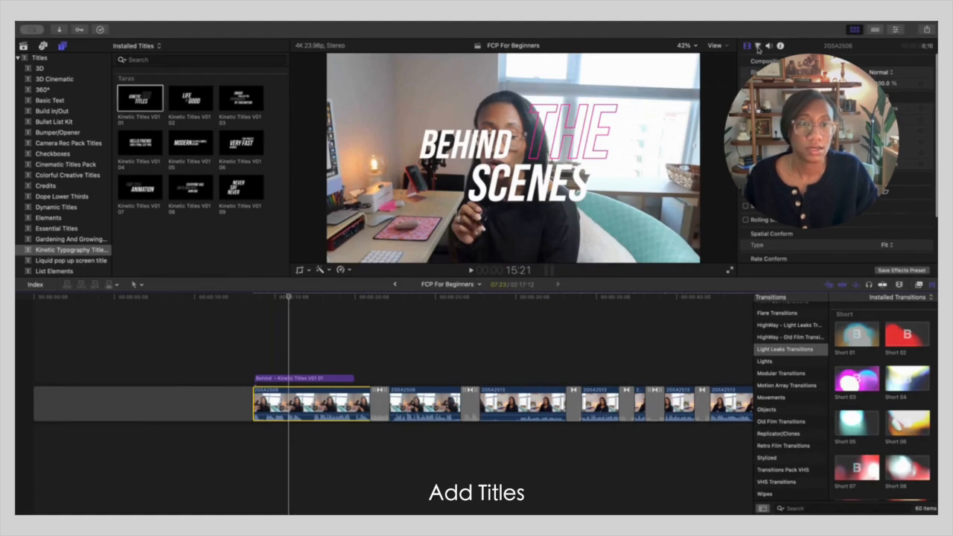
click(311, 378)
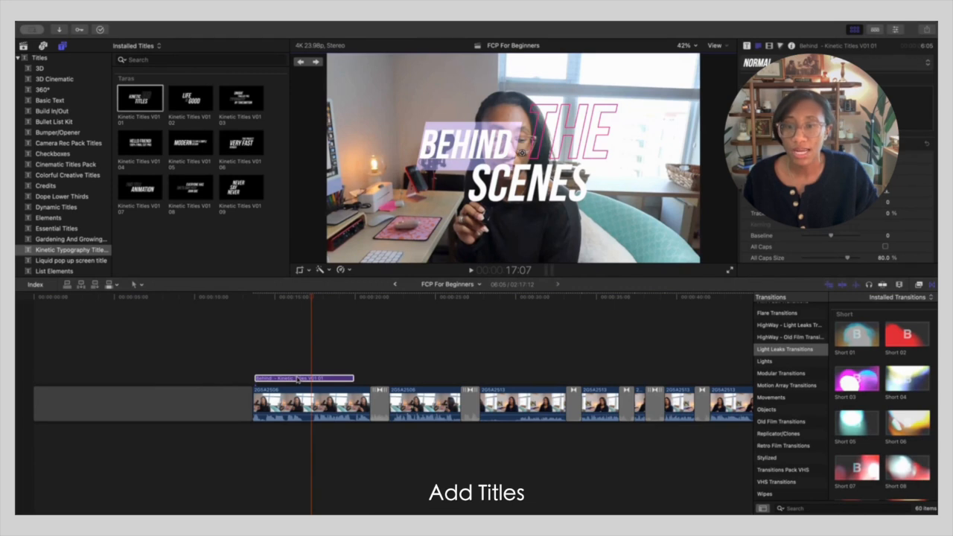
drag(353, 378, 323, 378)
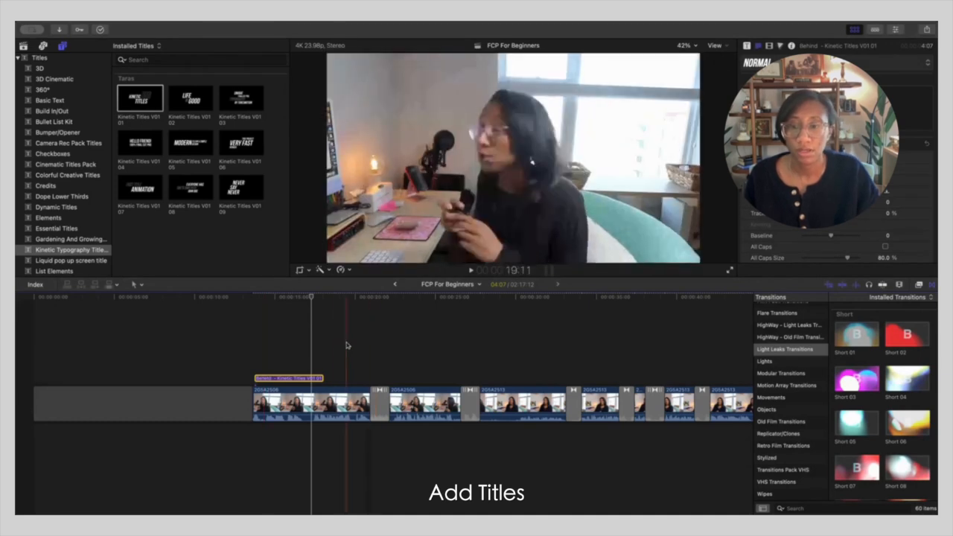
Delete the empty gap at the start of the timeline and play back the opening Behind The Scenes title
click(200, 404)
key(Delete)
key(space)
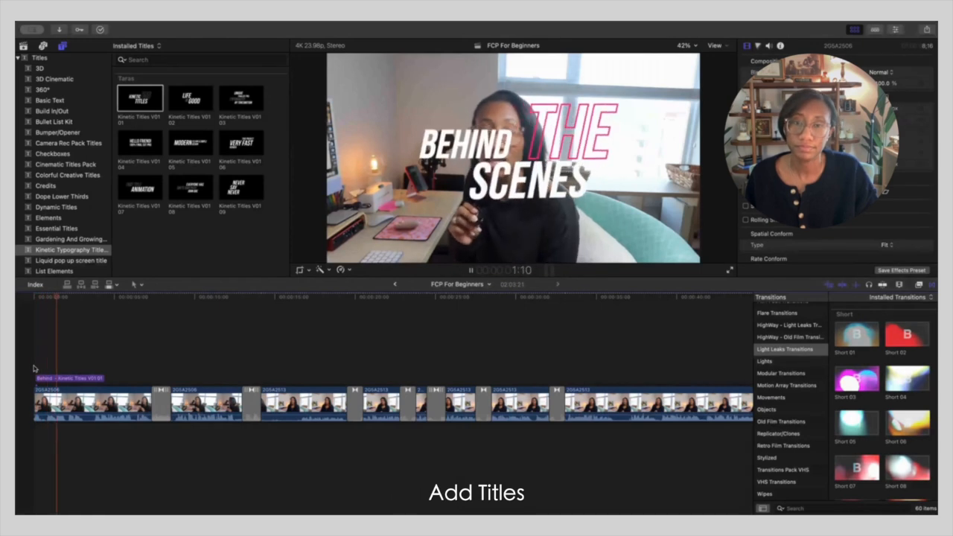
key(space)
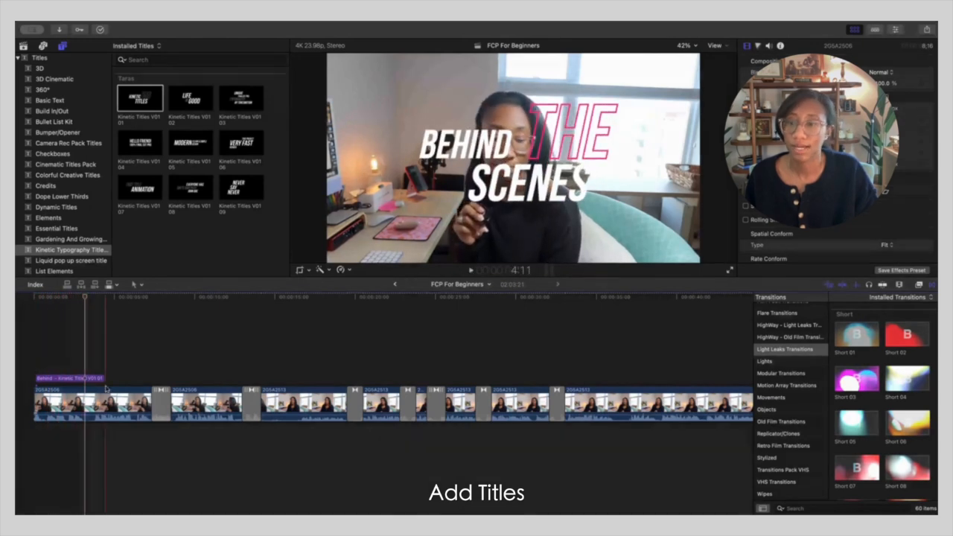
click(123, 402)
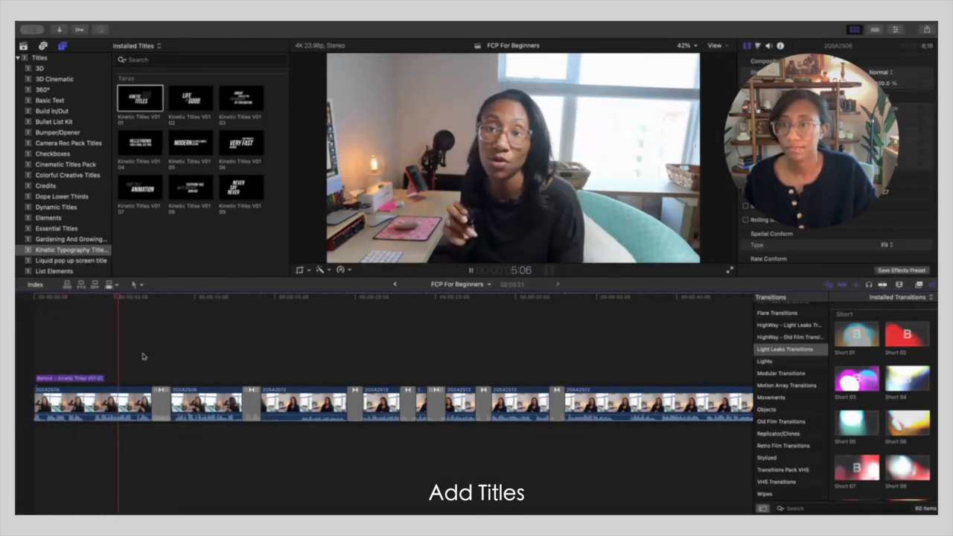
Add the Kinetic Titles V01 02 title above the second 2G5A2506 segment at about 10 seconds and play it back
drag(190, 106, 278, 365)
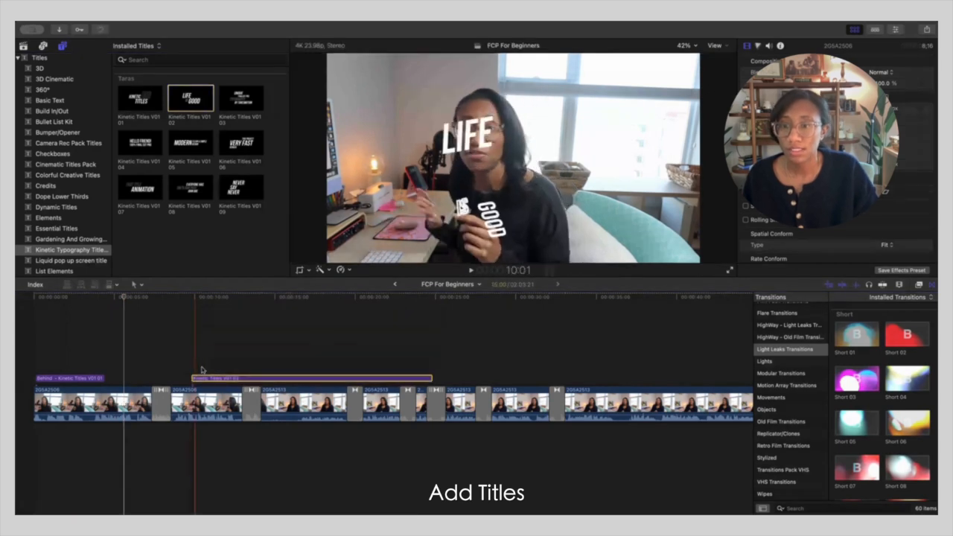
key(space)
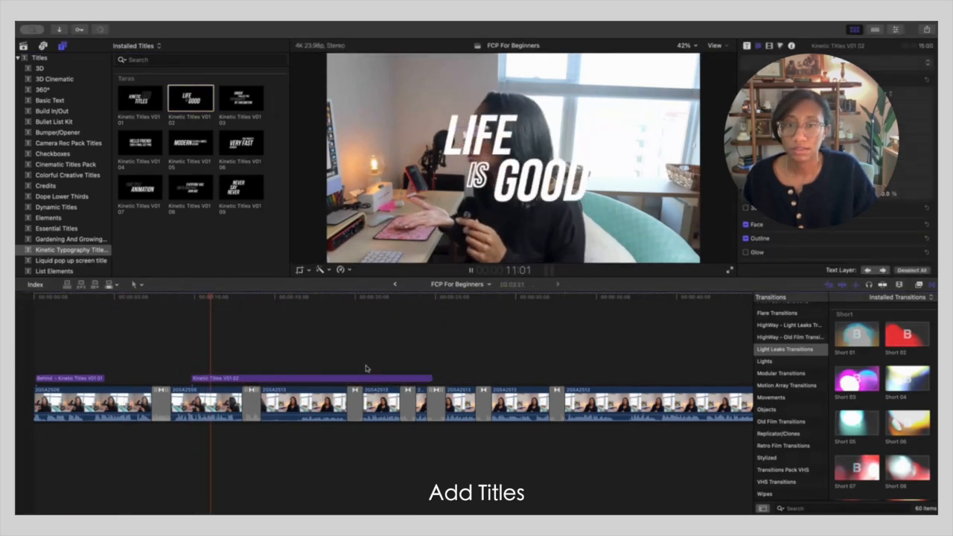
key(space)
Shorten the Life Is Good title, shift it so it finishes around the end of the second 2G5A2506 segment, and preview it
drag(430, 379, 230, 378)
key(space)
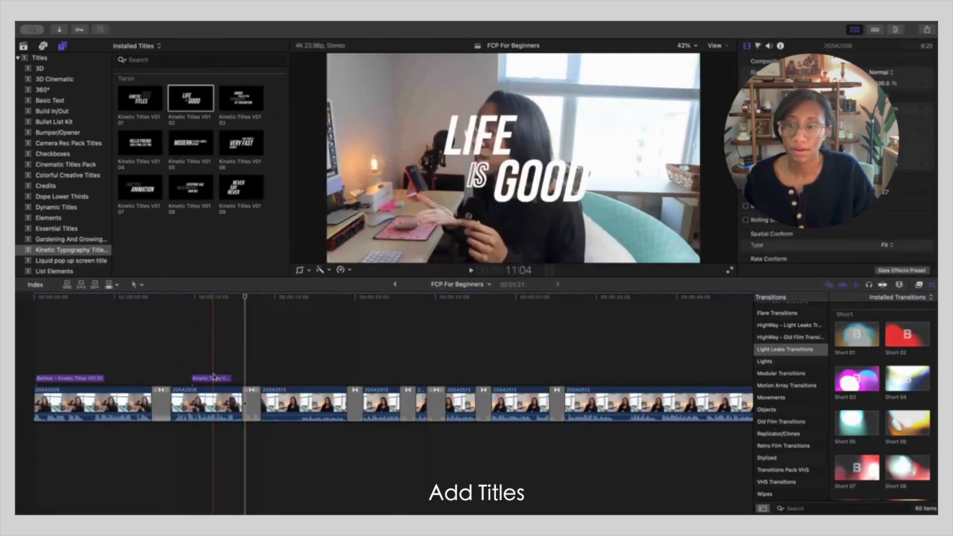
drag(216, 379, 235, 379)
key(space)
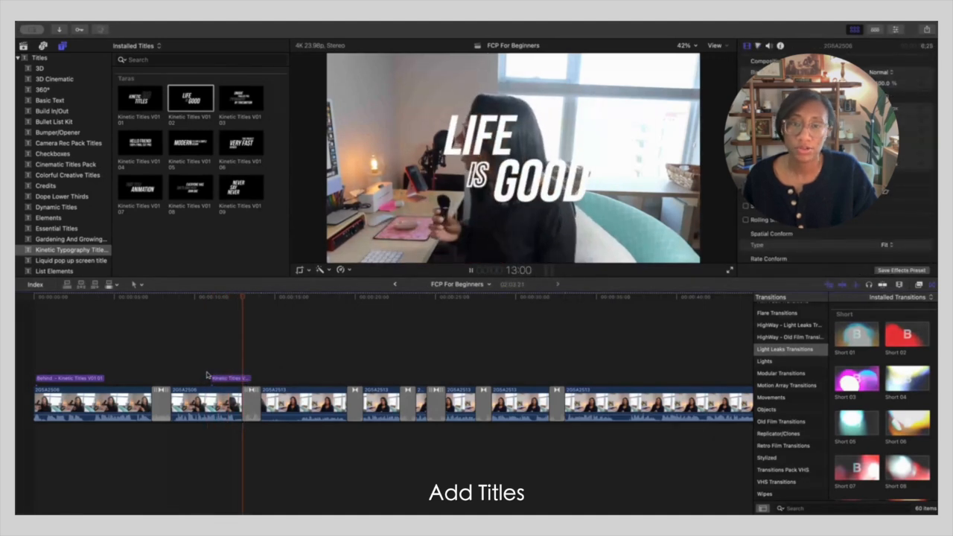
Browse the other kinetic titles, the 360° titles, and generator categories such as Clean Intro, Custom and History Timeline Opener
click(240, 142)
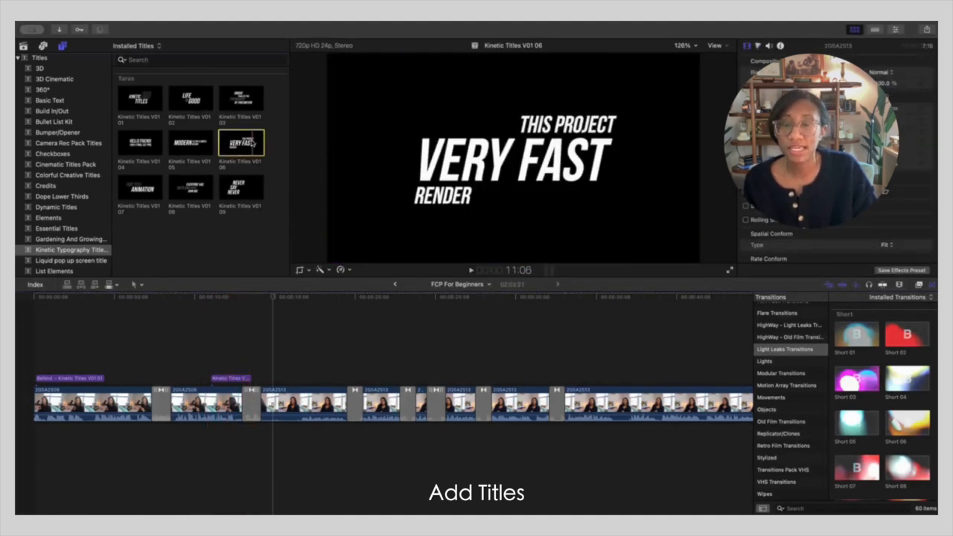
click(188, 142)
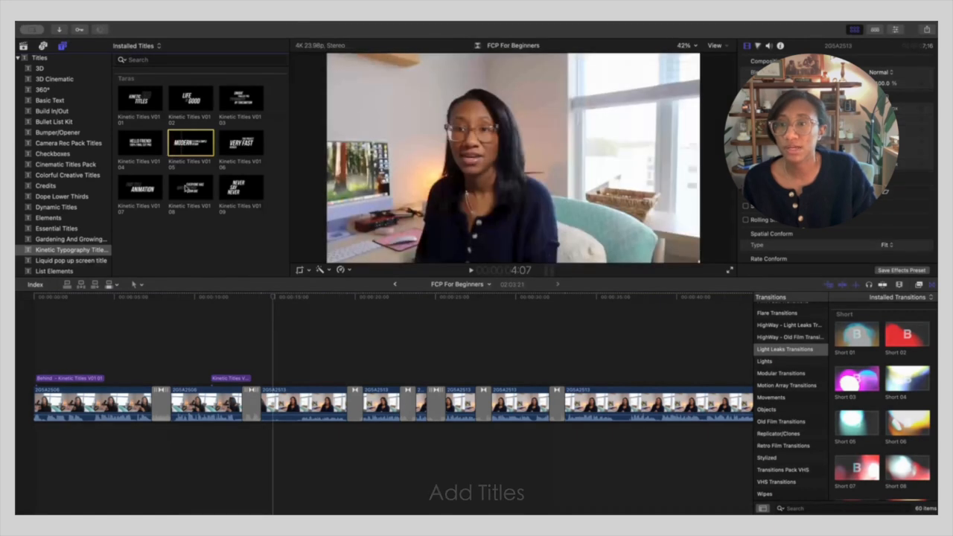
click(43, 89)
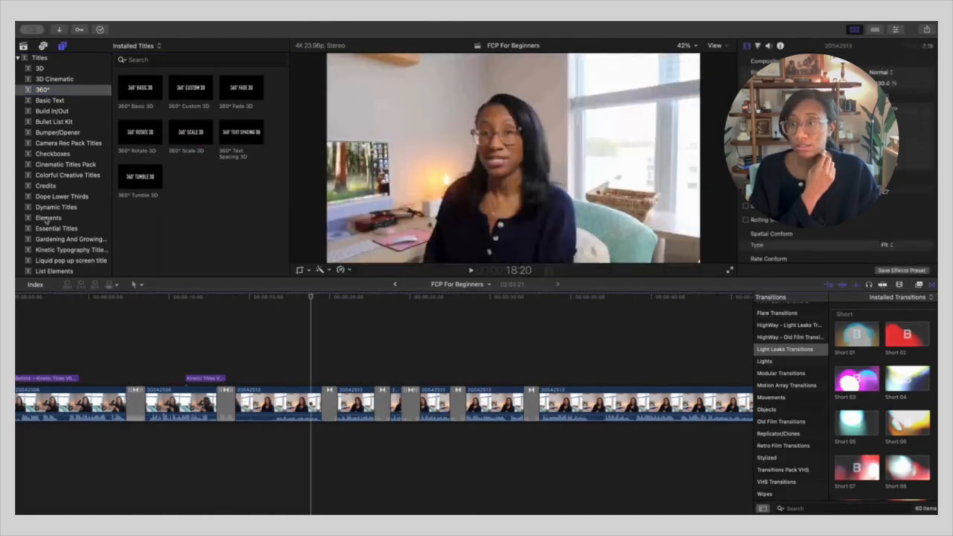
scroll(53, 195, down, 10)
scroll(52, 195, down, 2)
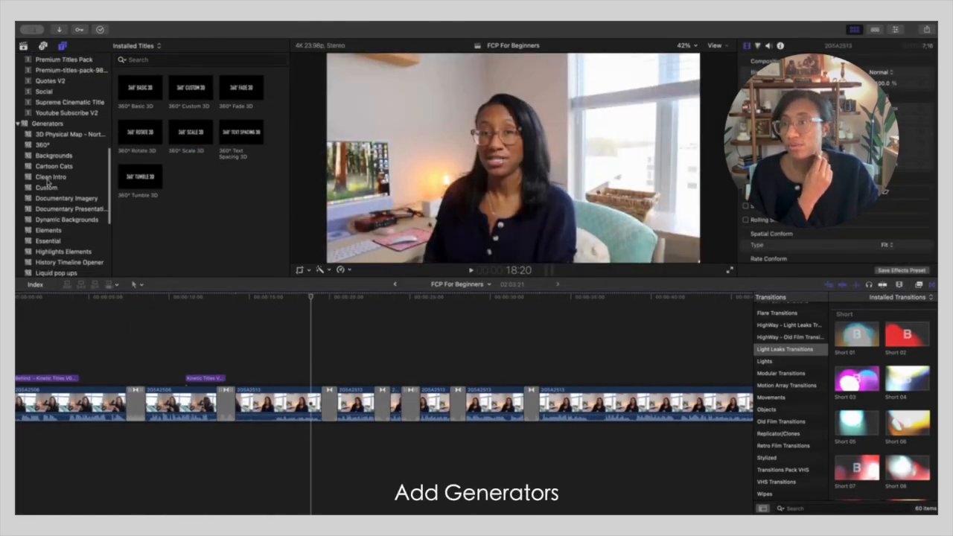
click(50, 178)
click(48, 188)
click(52, 200)
click(54, 190)
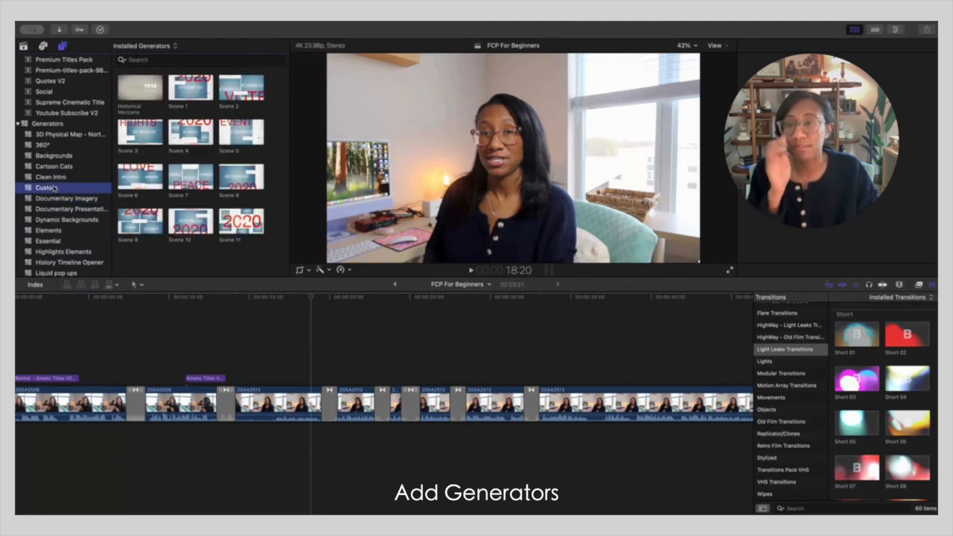
click(50, 177)
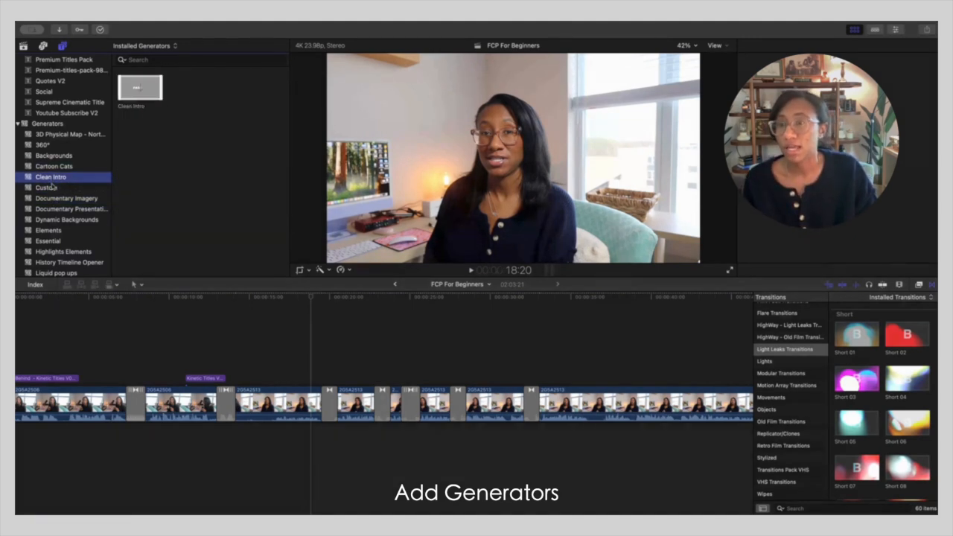
click(52, 189)
scroll(53, 195, down, 3)
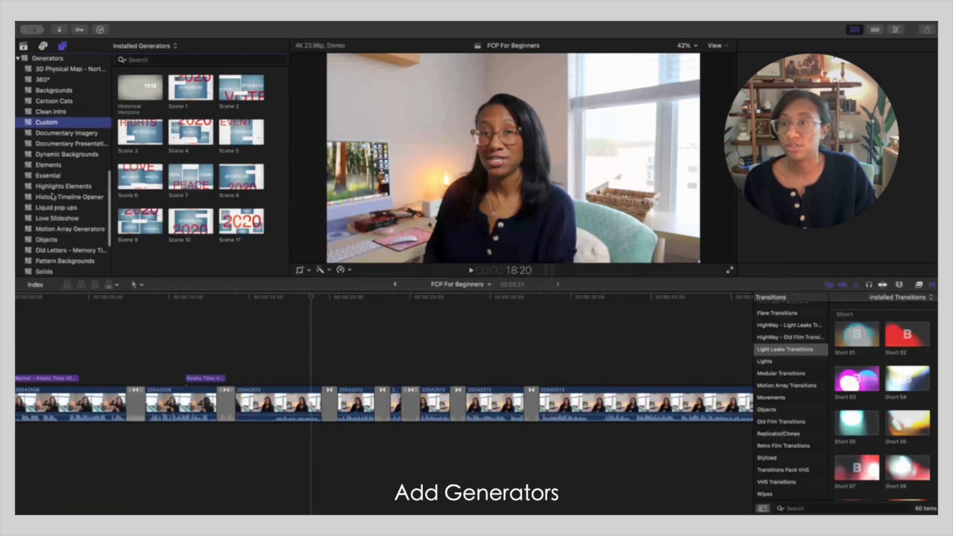
click(52, 174)
click(54, 185)
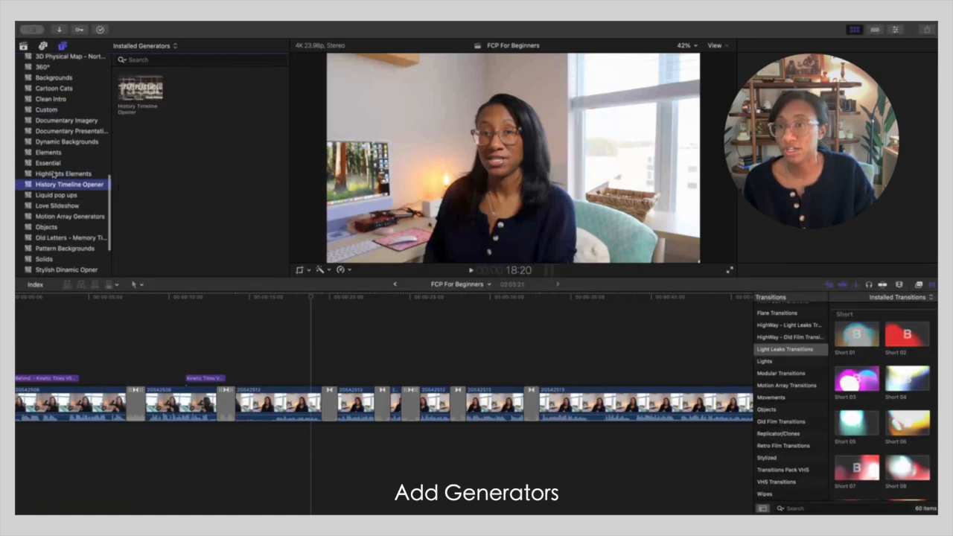
Try the Highlights Element 09 generator above the second 2G5A2513 segment, preview it, and remove it
click(55, 173)
scroll(191, 173, down, 1)
drag(241, 147, 336, 354)
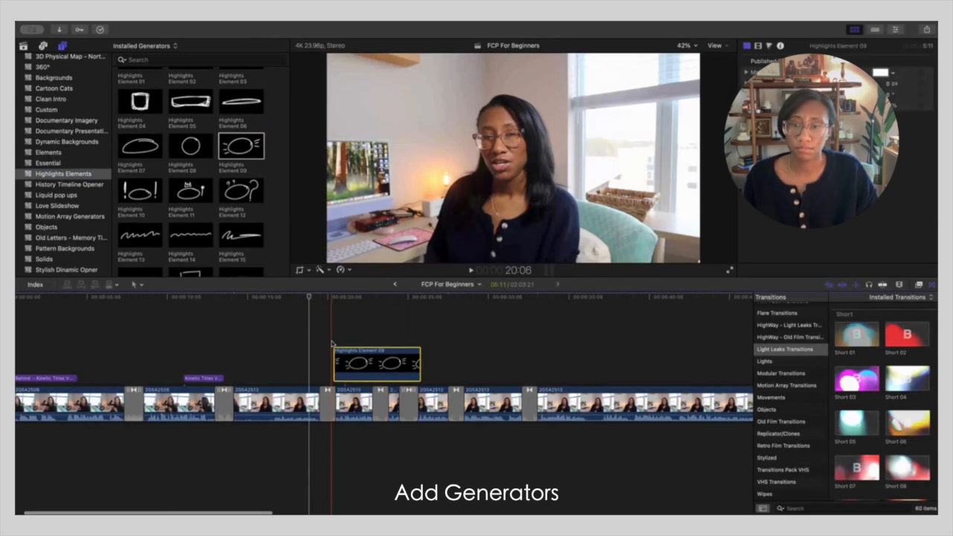
key(space)
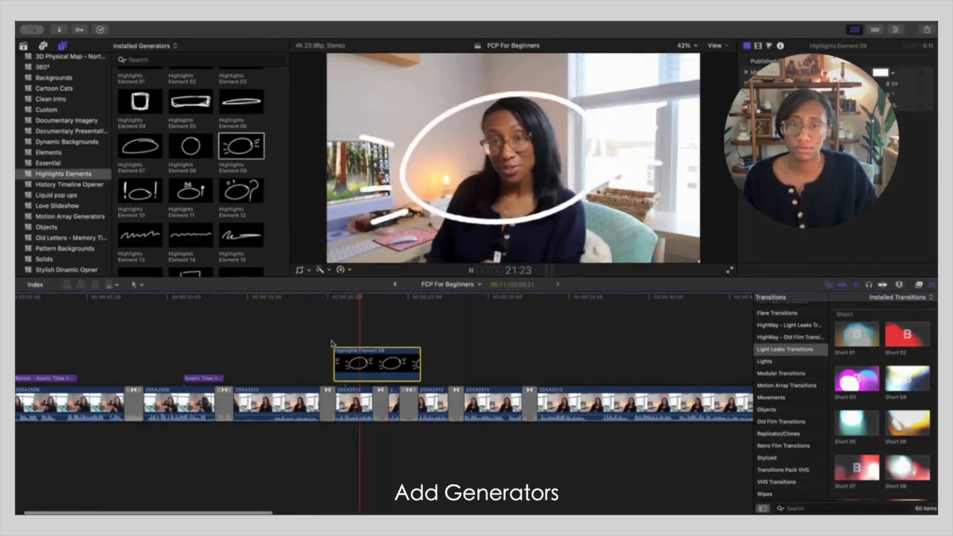
scroll(333, 344, left, 1)
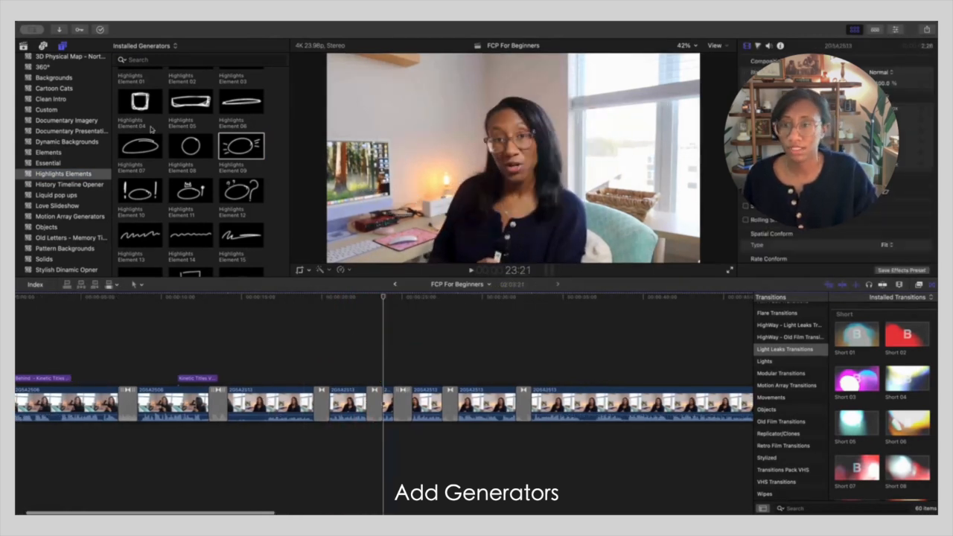
Try the Highlights Element 10 generator above the 2G5A2513 segments at about 24 seconds, preview it, and delete it
scroll(152, 130, down, 1)
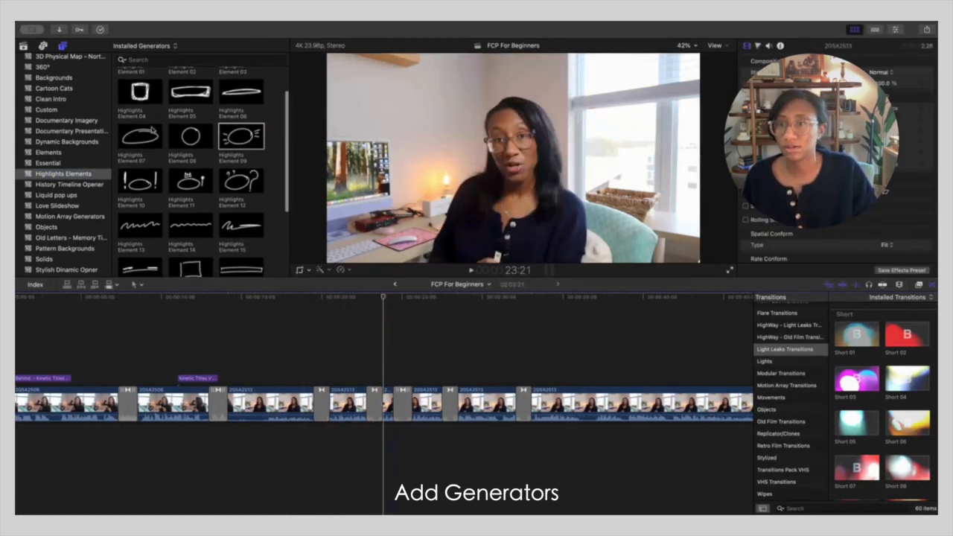
scroll(152, 130, down, 2)
drag(138, 158, 390, 347)
key(space)
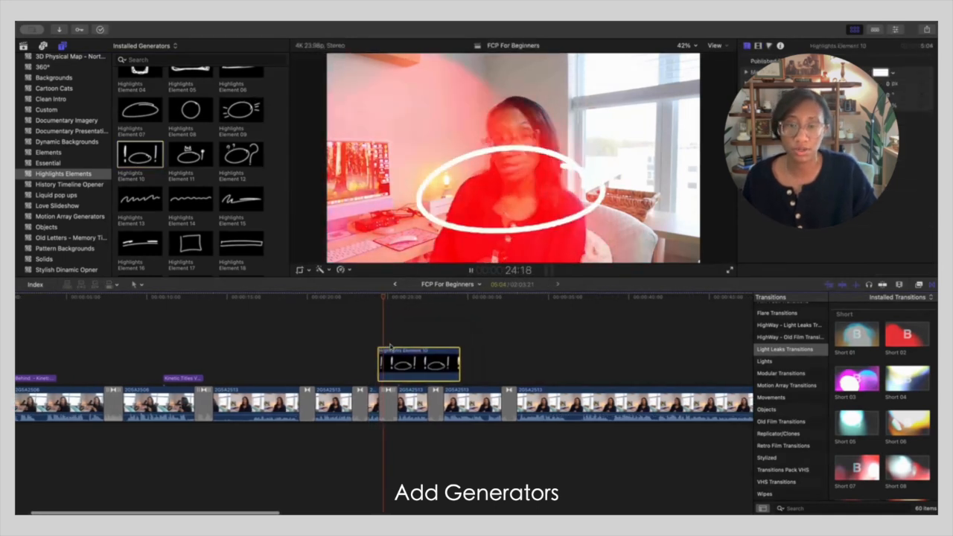
key(space)
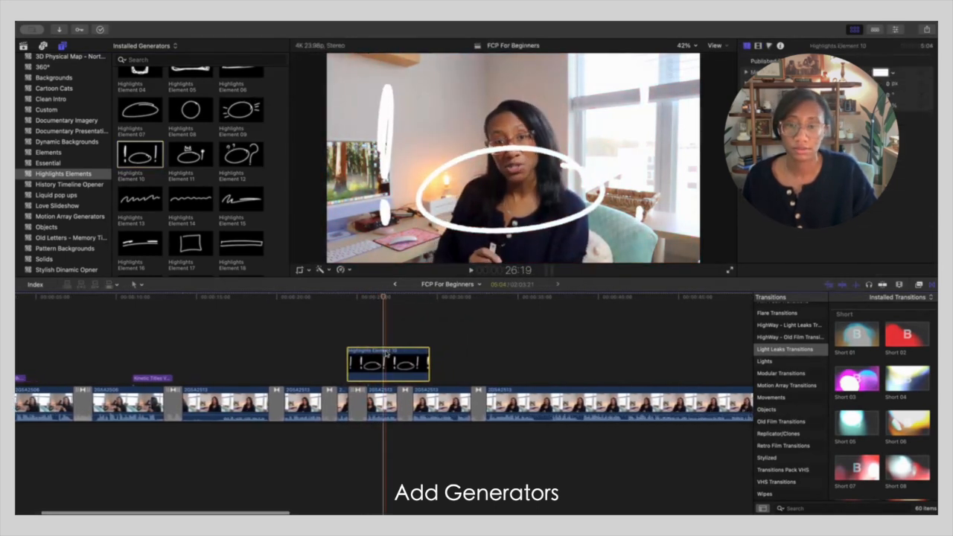
key(Delete)
Place the 01.Youtube Subscribe V2 title above the 2G5A2513 segments at about 25 seconds and play it back
scroll(87, 218, down, 5)
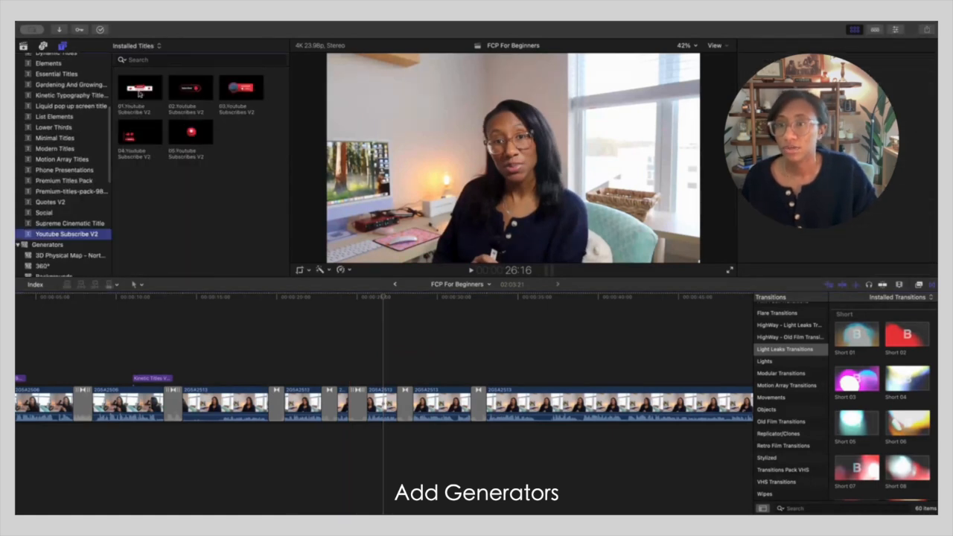
drag(140, 88, 363, 363)
key(space)
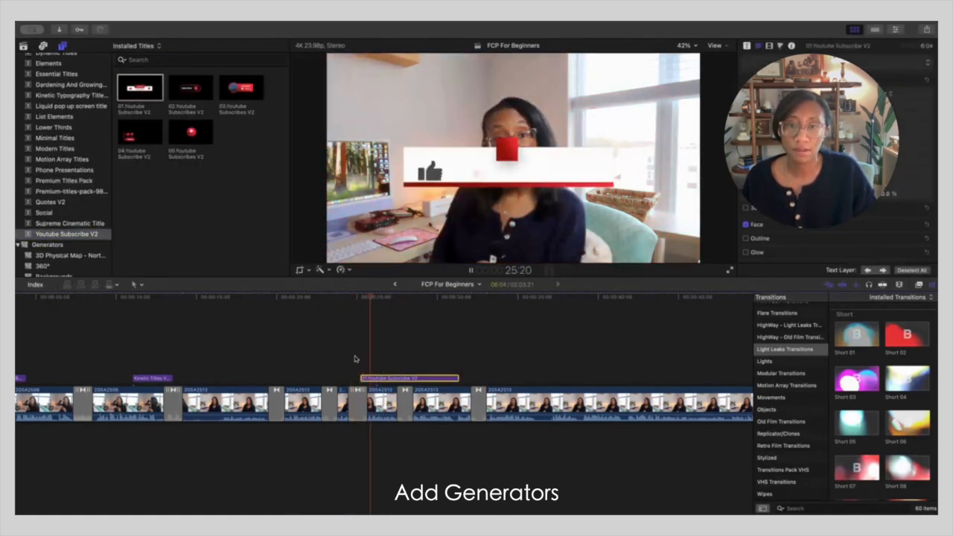
scroll(357, 359, right, 1)
scroll(358, 360, right, 1)
Move the 01.Youtube Subscribe V2 title to the start of the long 2G5A2513 segment and preview it there
drag(373, 378, 507, 376)
click(451, 360)
scroll(452, 355, right, 1)
drag(453, 302, 466, 307)
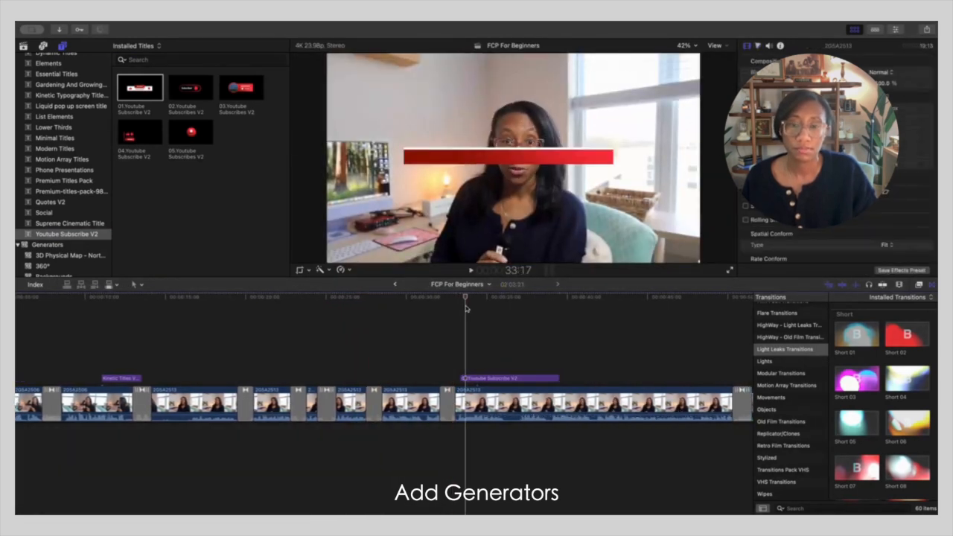
key(space)
scroll(479, 328, right, 1)
key(space)
Replace the 01.Youtube Subscribe V2 title with 05.Youtube Subscribe V2 near the start of the long 2G5A2513 segment and preview it
click(474, 378)
key(Delete)
drag(186, 133, 434, 350)
key(space)
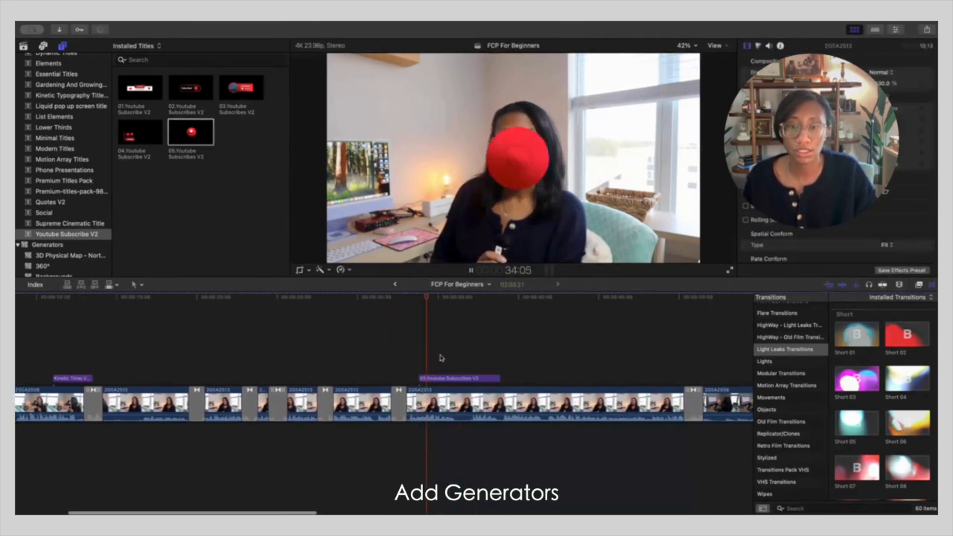
Transform the 05.Youtube Subscribe V2 title, scaling its graphic below half size and placing it over the desk in the frame's lower-left corner
click(428, 379)
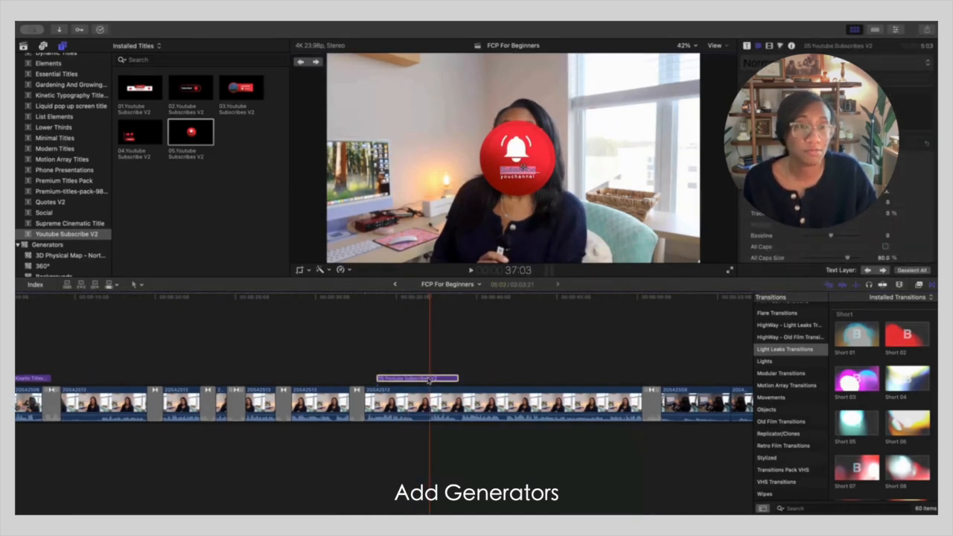
click(429, 379)
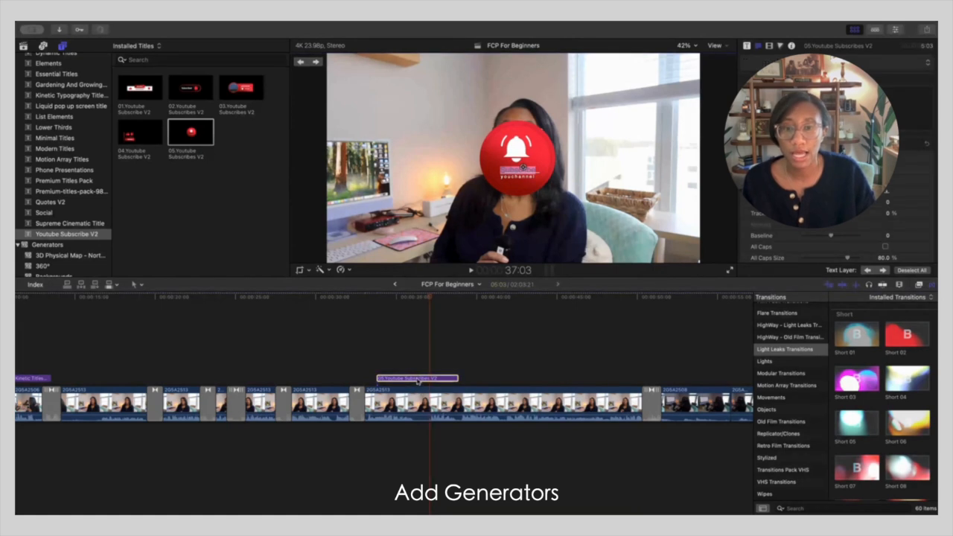
click(300, 271)
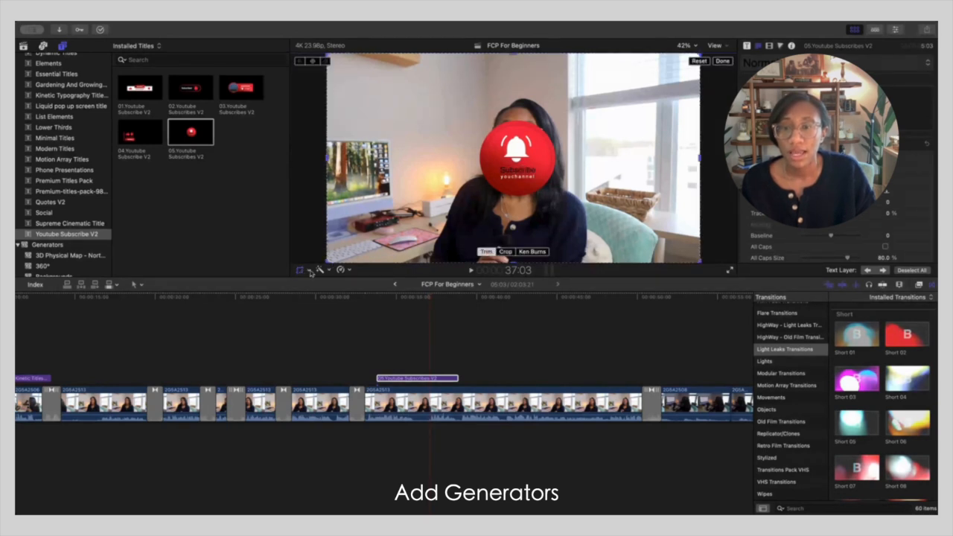
click(309, 272)
click(326, 284)
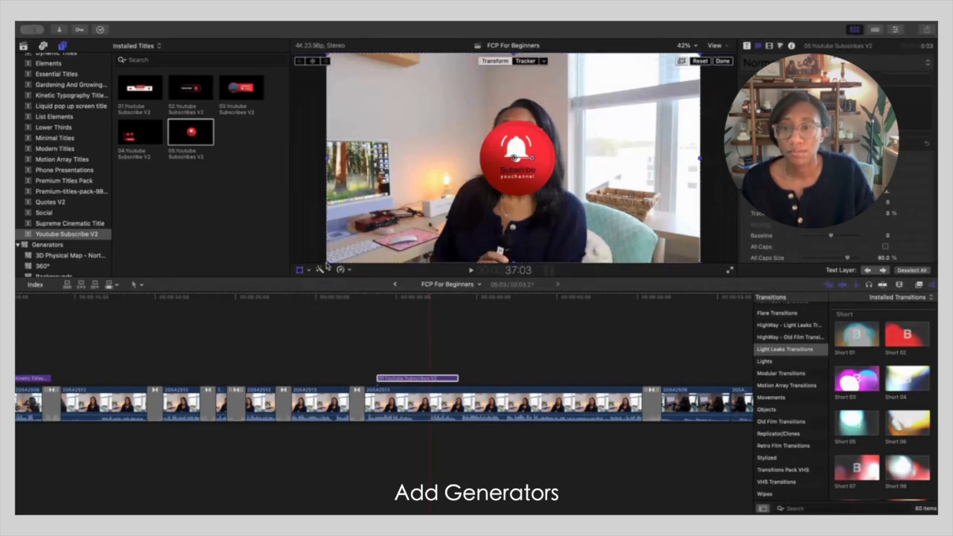
drag(555, 78, 544, 77)
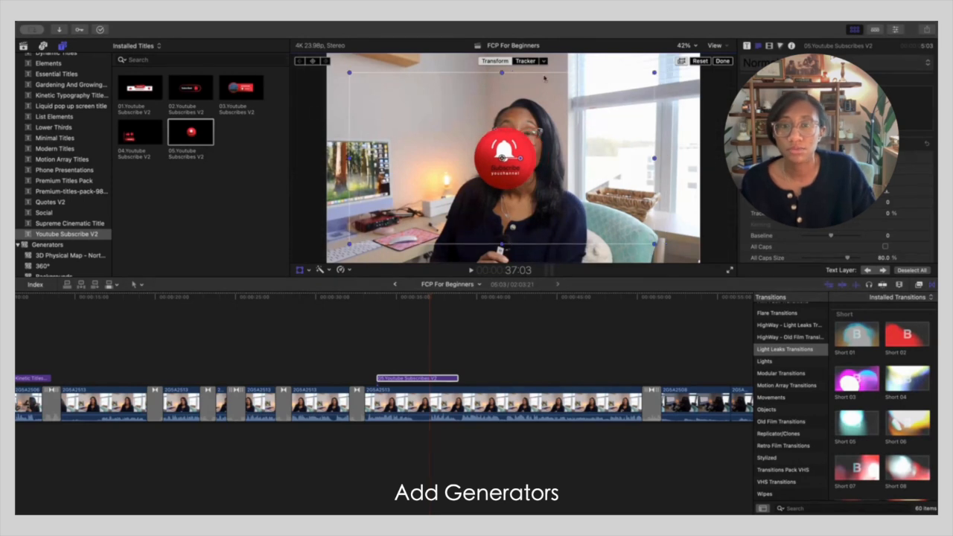
drag(654, 73, 579, 114)
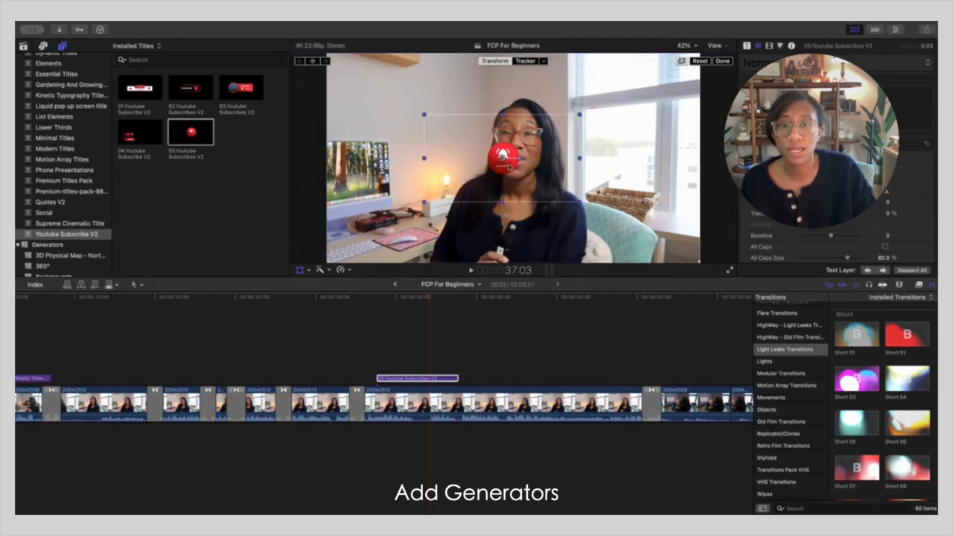
drag(504, 156, 418, 201)
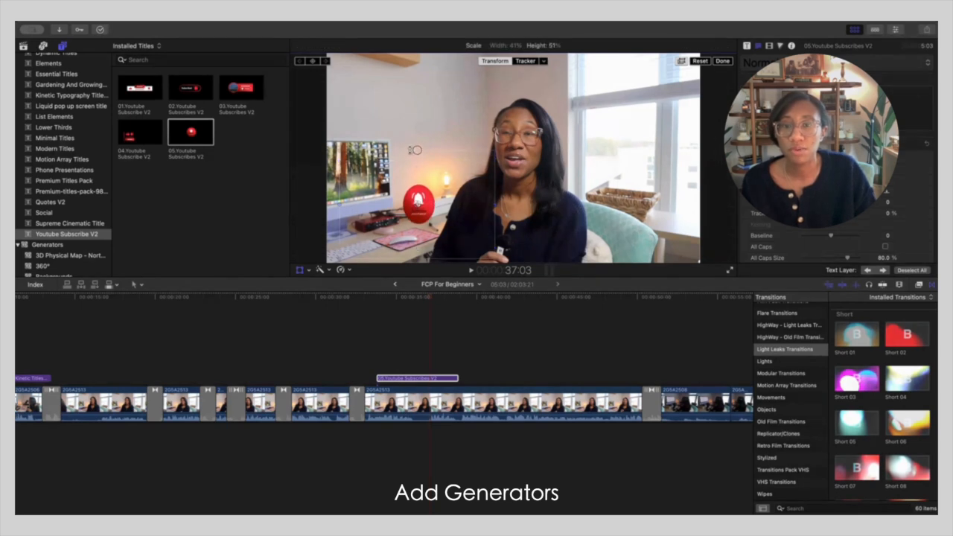
drag(418, 203, 399, 220)
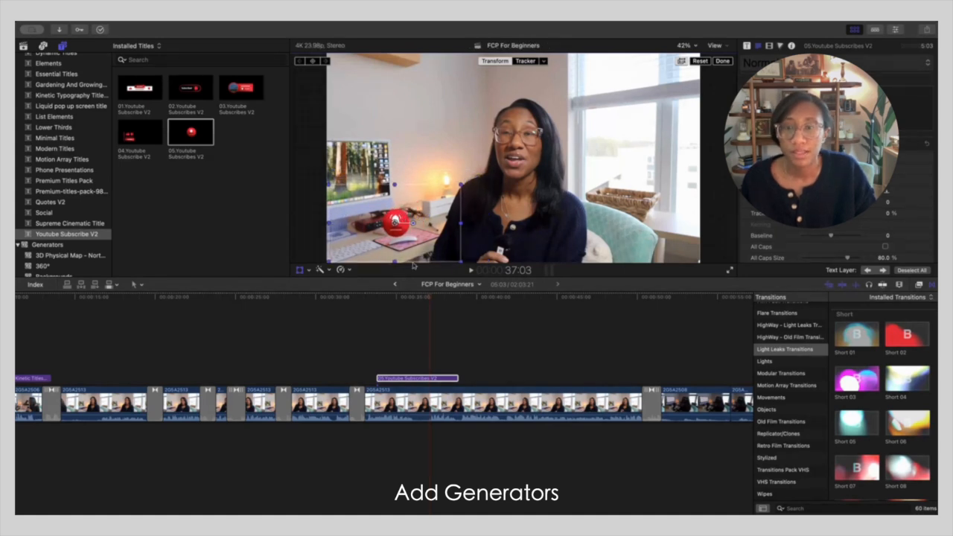
Trim the end of the 05.Youtube Subscribe V2 title to a duration of about 2:15 and play it back
drag(456, 379, 417, 374)
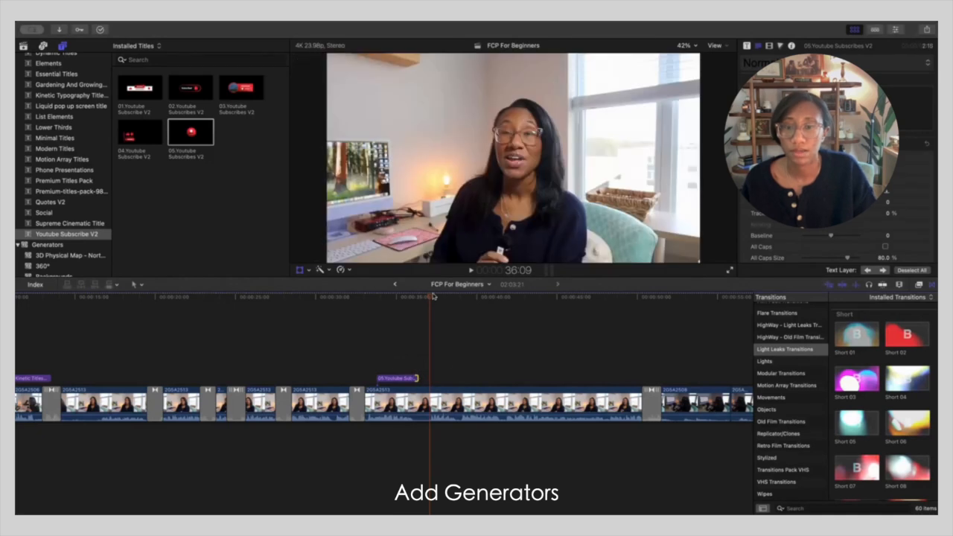
key(space)
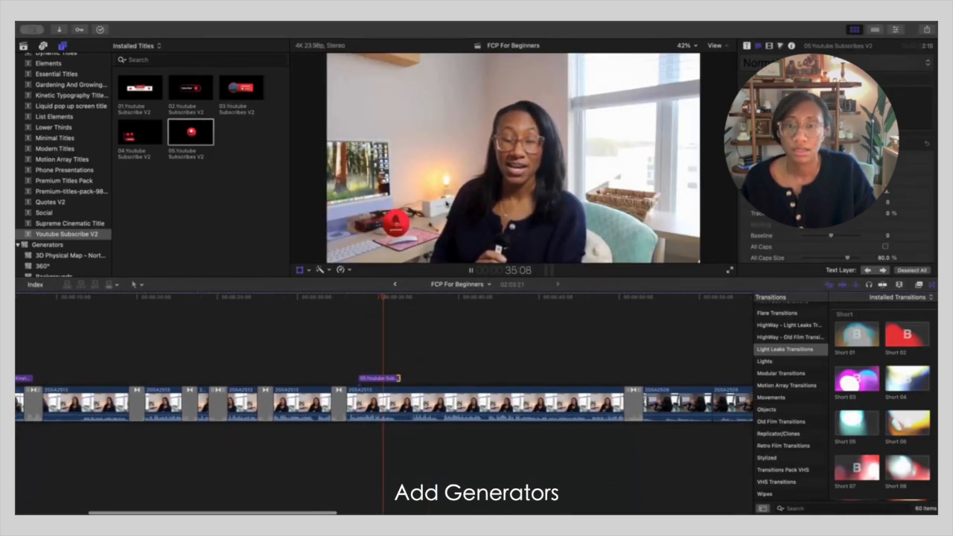
Extend the end of the 05.Youtube Subscribes V2 title to a duration of 5:21 and play it from its start
key(space)
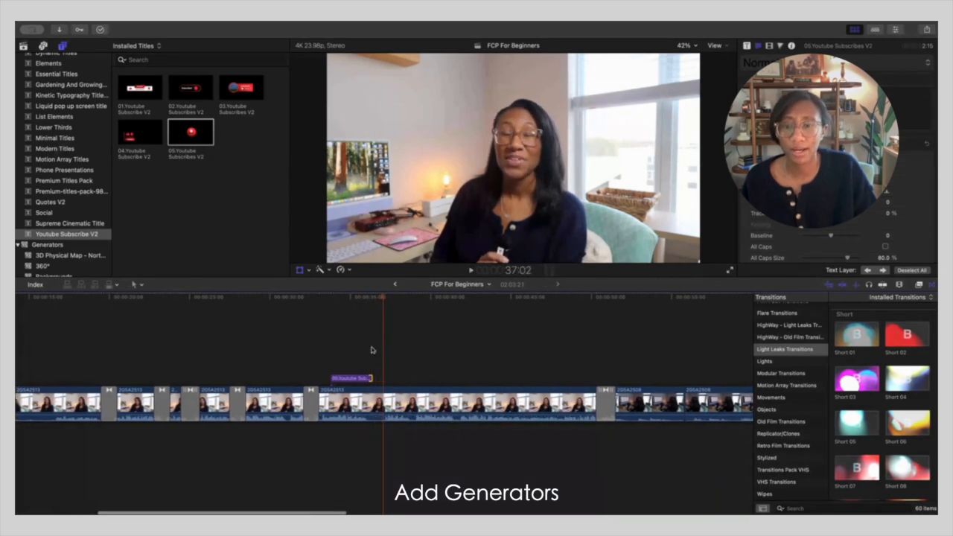
drag(371, 378, 424, 378)
click(330, 373)
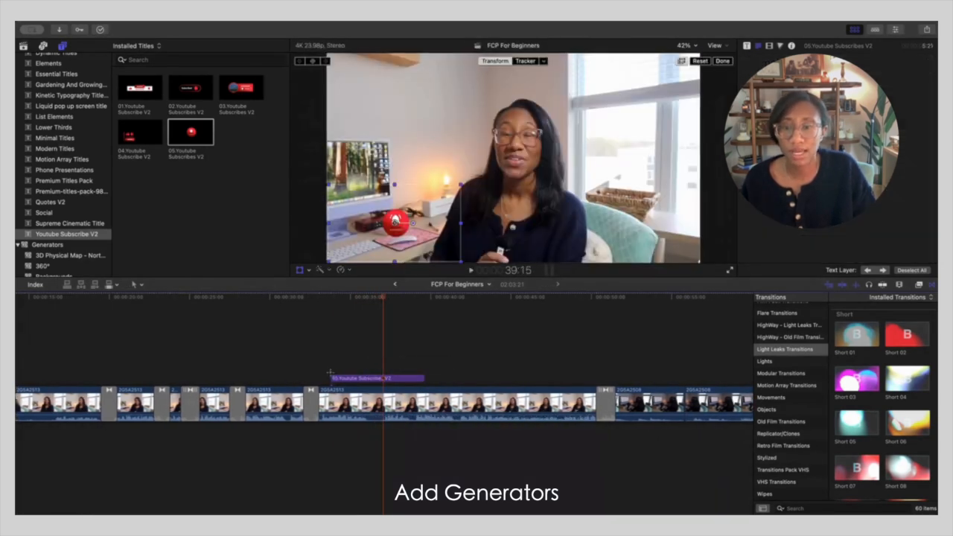
click(332, 366)
key(space)
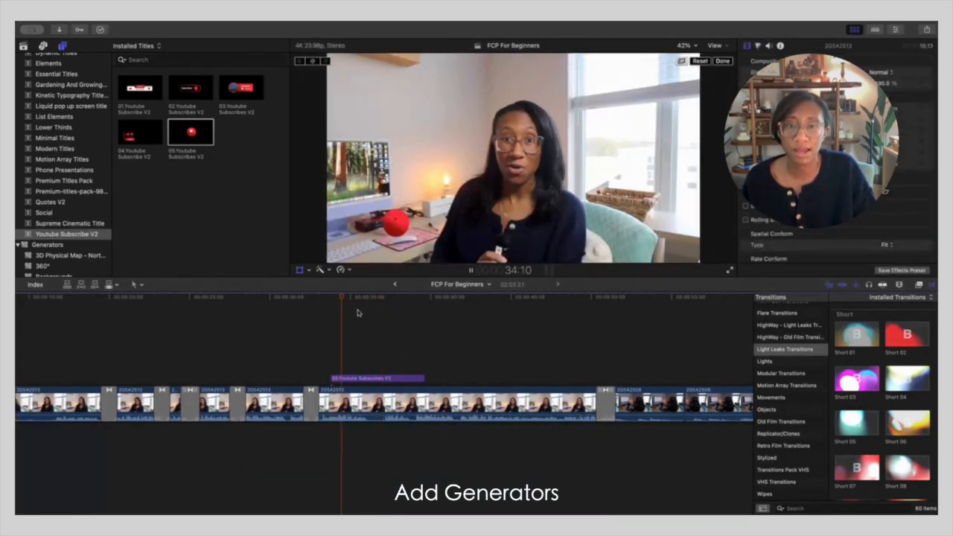
key(space)
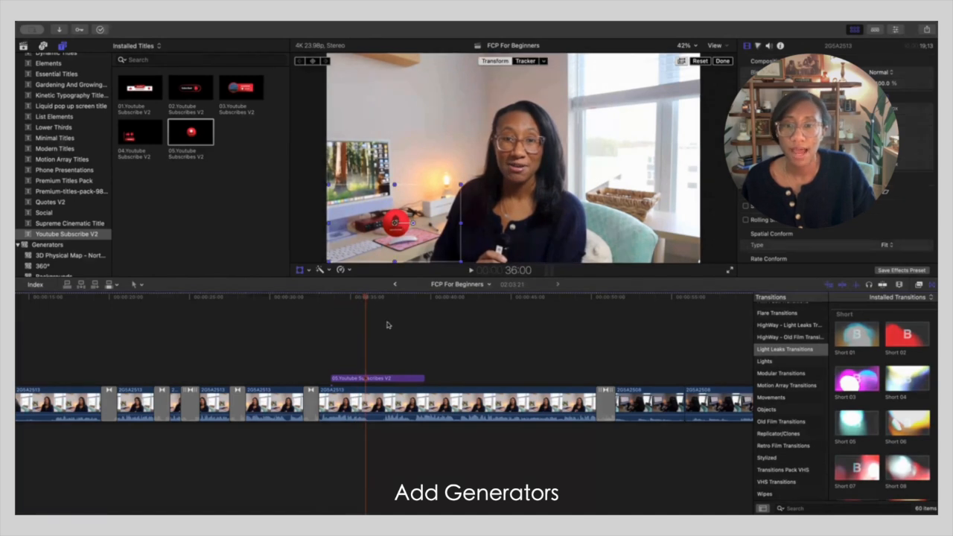
Enlarge the subscribe graphic, nudge it slightly upward over the desk, and play the title again
drag(461, 184, 519, 151)
mouse_move(399, 220)
mouse_down()
mouse_move(417, 205)
mouse_move(397, 212)
mouse_up()
click(330, 314)
key(space)
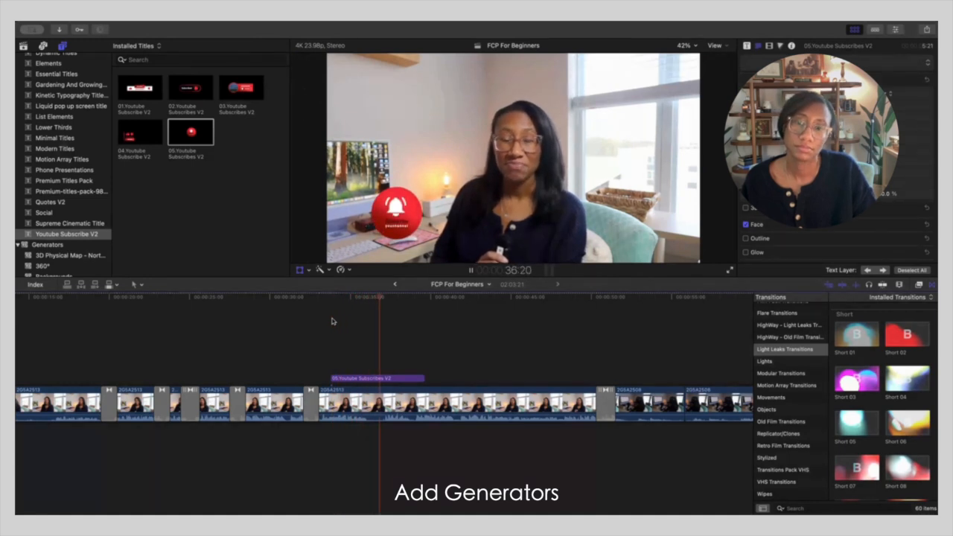
key(space)
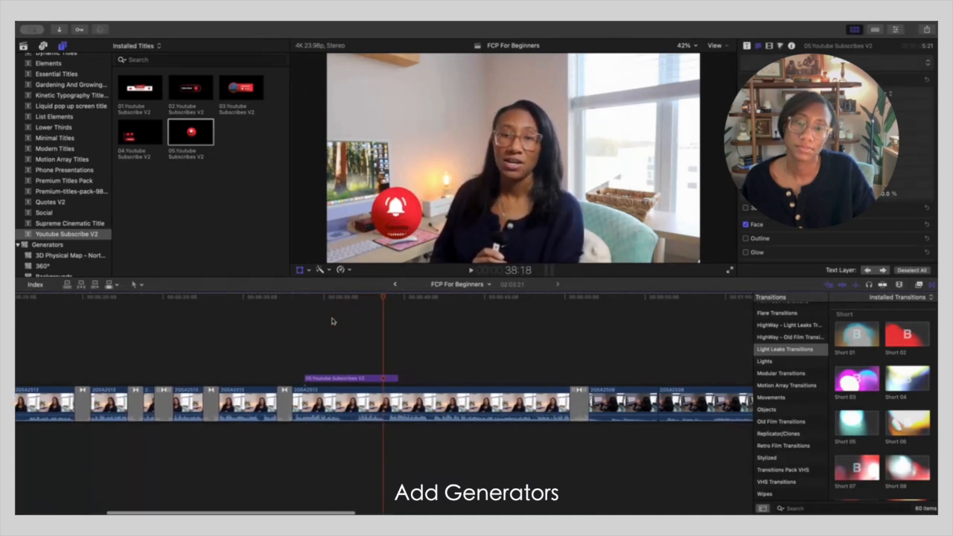
Trim the end of the 05.Youtube Subscribes V2 title to about 5:06, preview it and finish the transform
drag(398, 379, 388, 379)
key(space)
key(space)
click(638, 148)
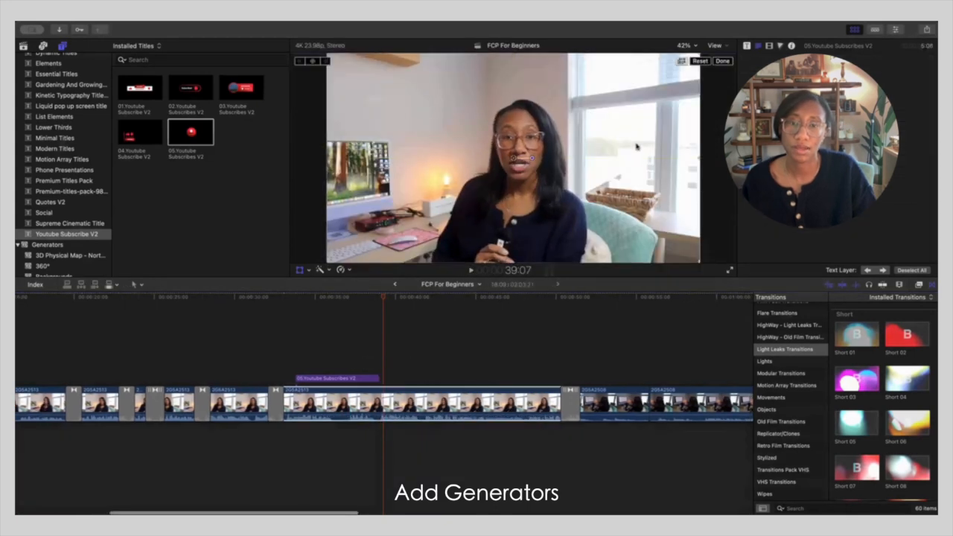
click(723, 62)
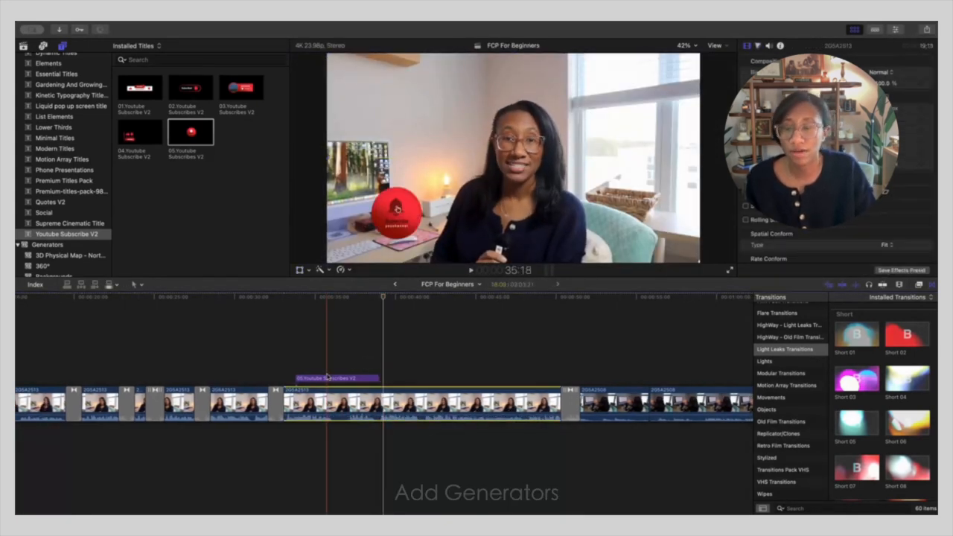
Examine the albums and pictures available in the Photos library
click(64, 47)
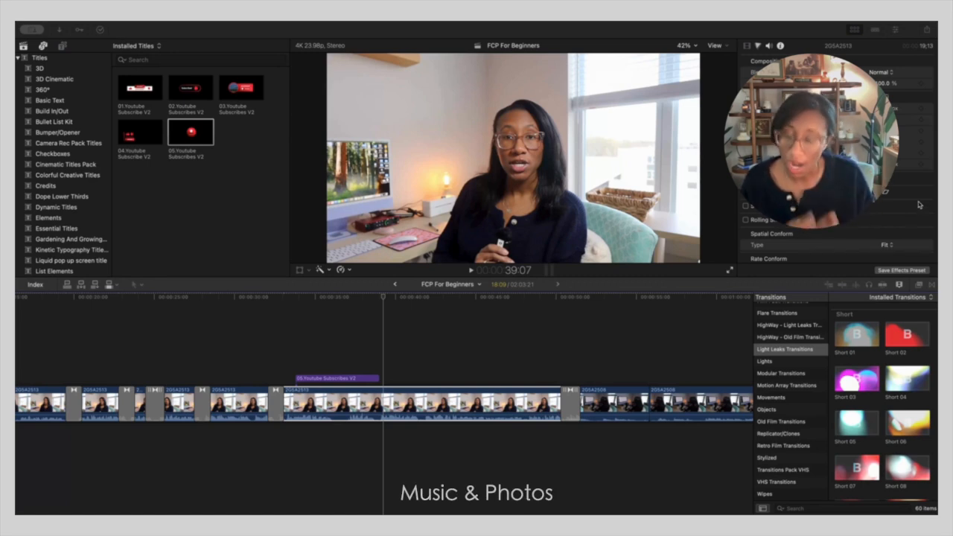
click(154, 27)
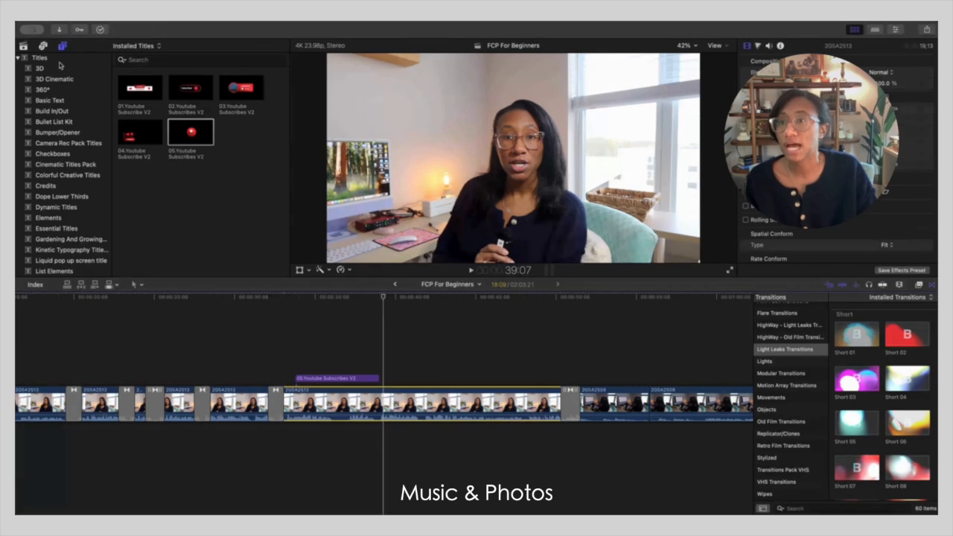
click(42, 47)
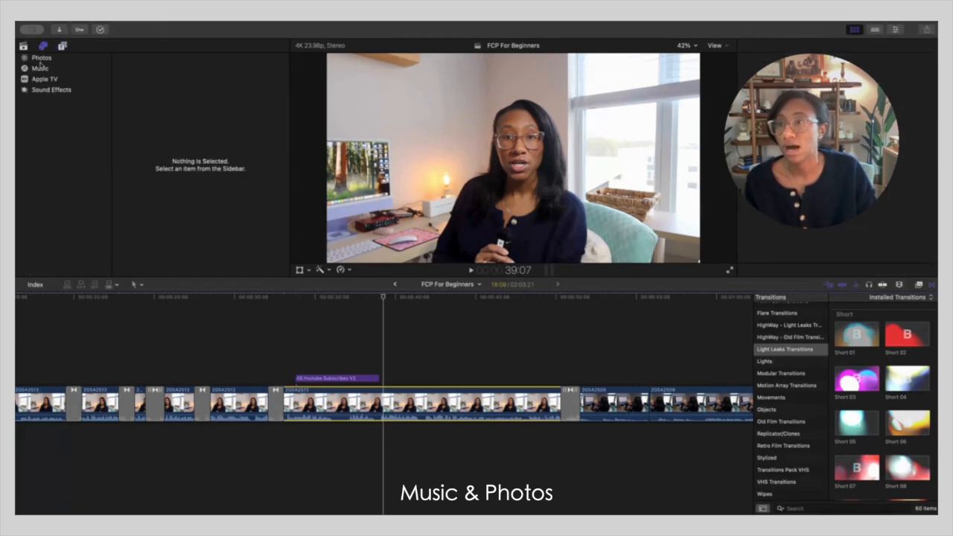
click(40, 58)
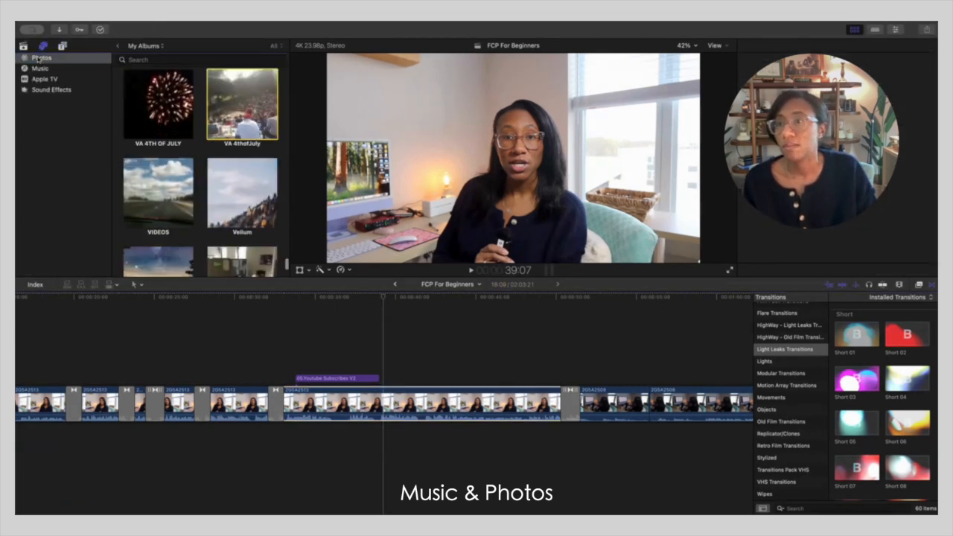
scroll(199, 172, down, 10)
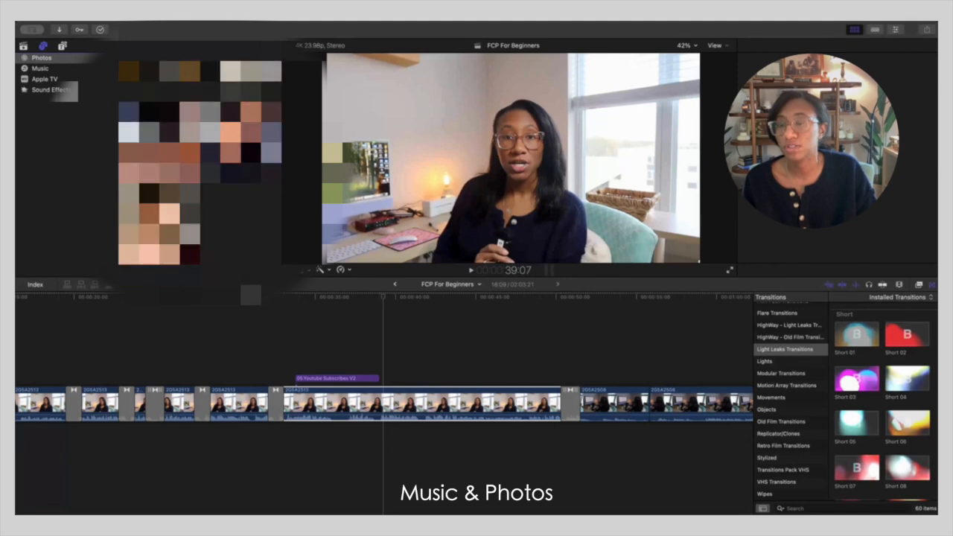
scroll(200, 173, down, 10)
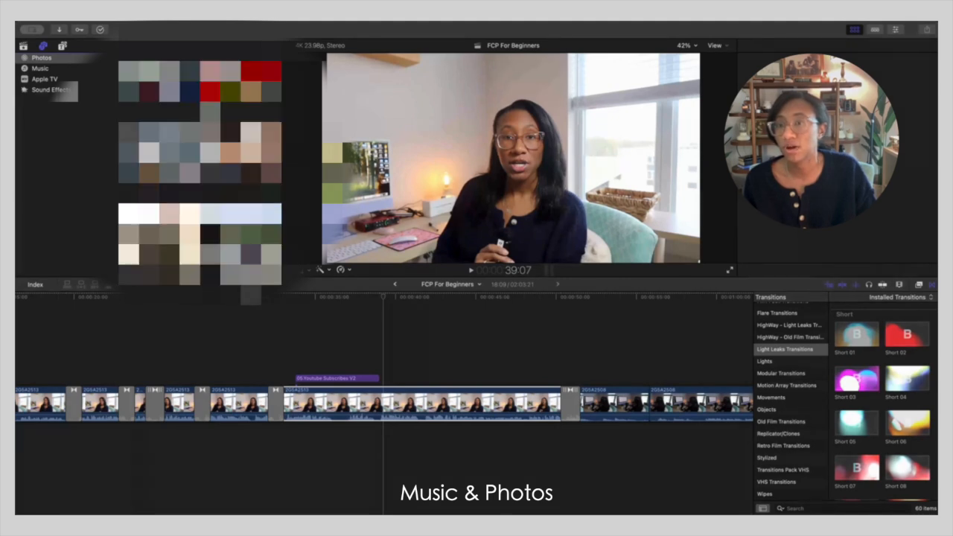
scroll(200, 173, down, 10)
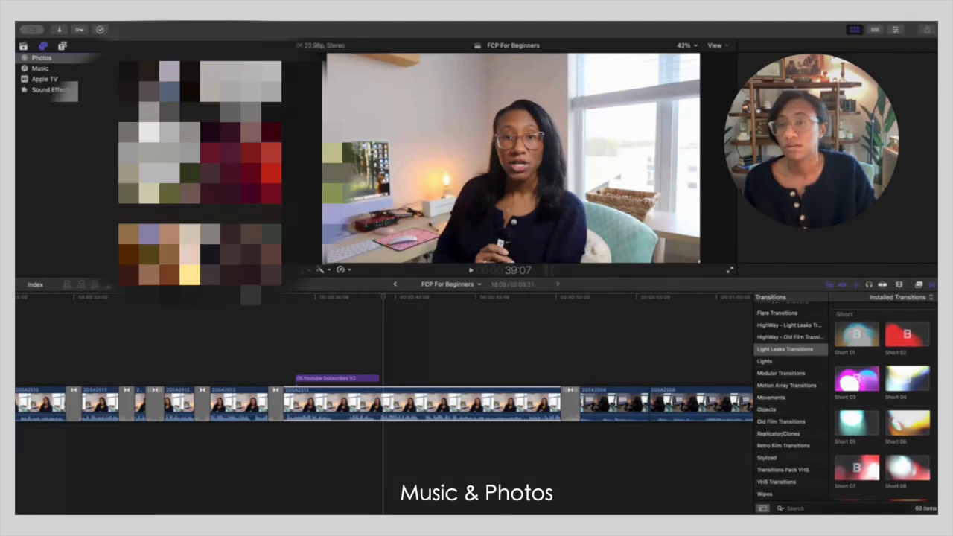
scroll(200, 172, down, 5)
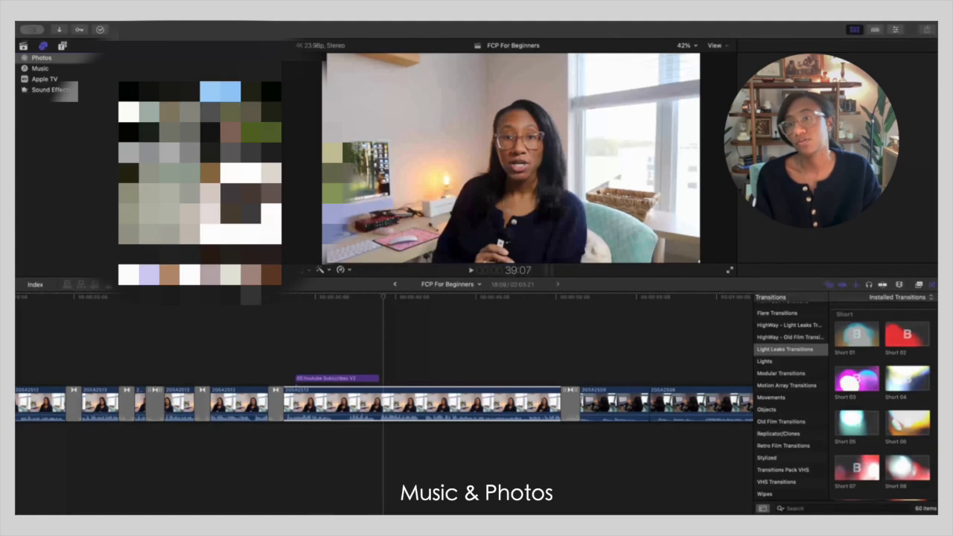
Audition MA_Pro100Music_ALiquidNitrogen in the Music library and add it beneath the first clip at the start of the timeline
click(38, 69)
scroll(149, 171, down, 5)
scroll(149, 171, up, 5)
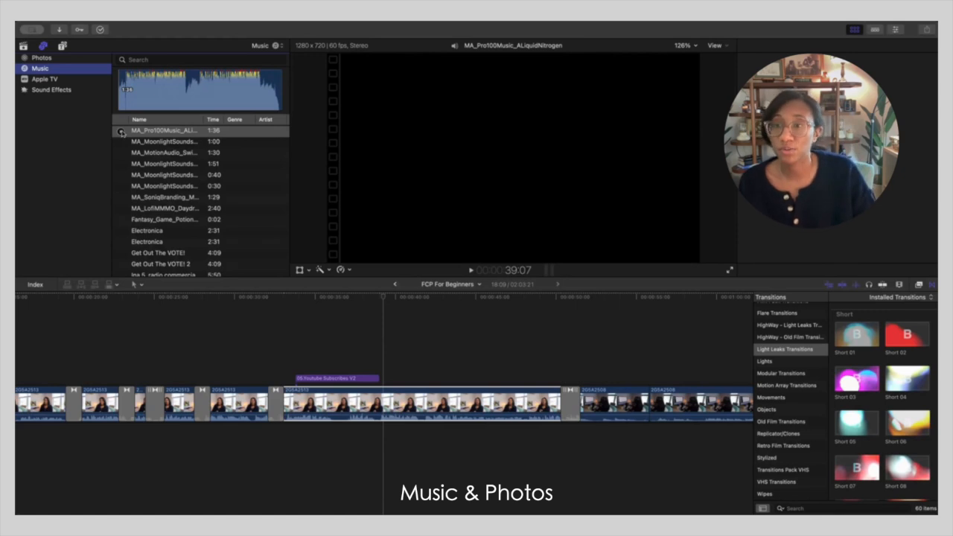
click(121, 132)
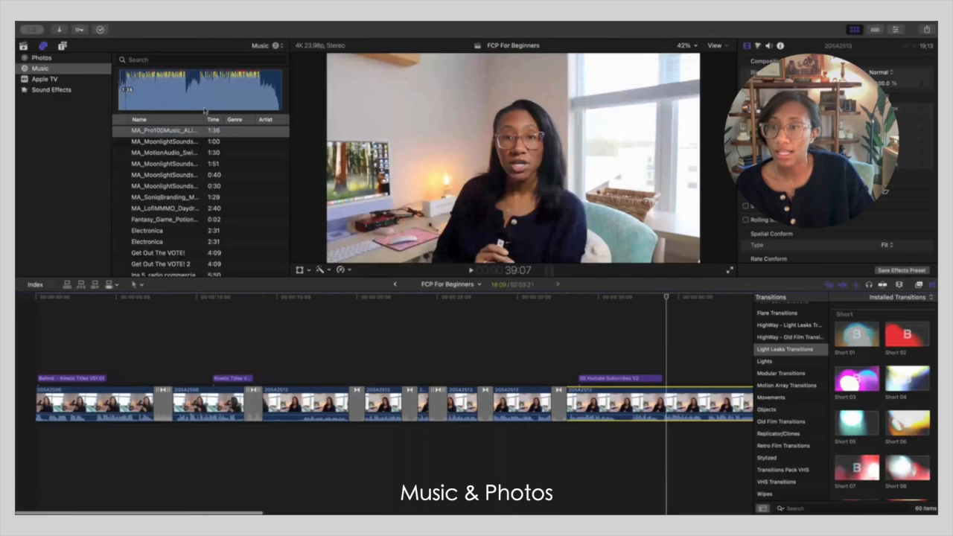
click(154, 132)
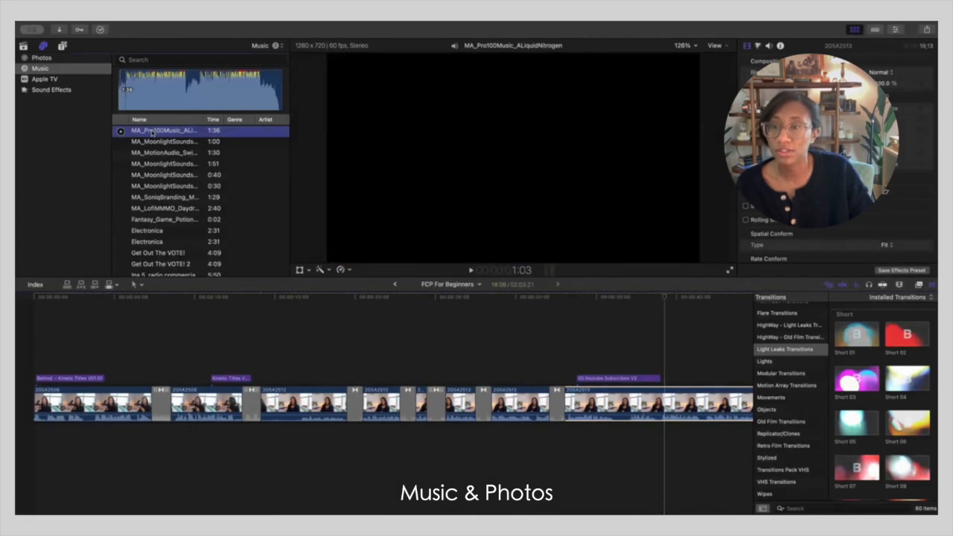
drag(151, 137, 38, 439)
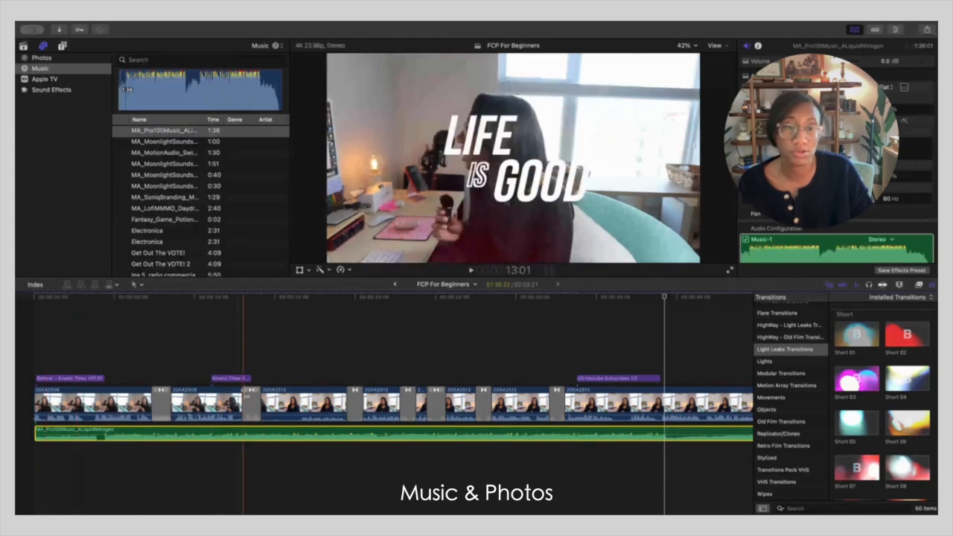
Play the opening of the timeline to hear the music under the first clip
click(33, 348)
key(space)
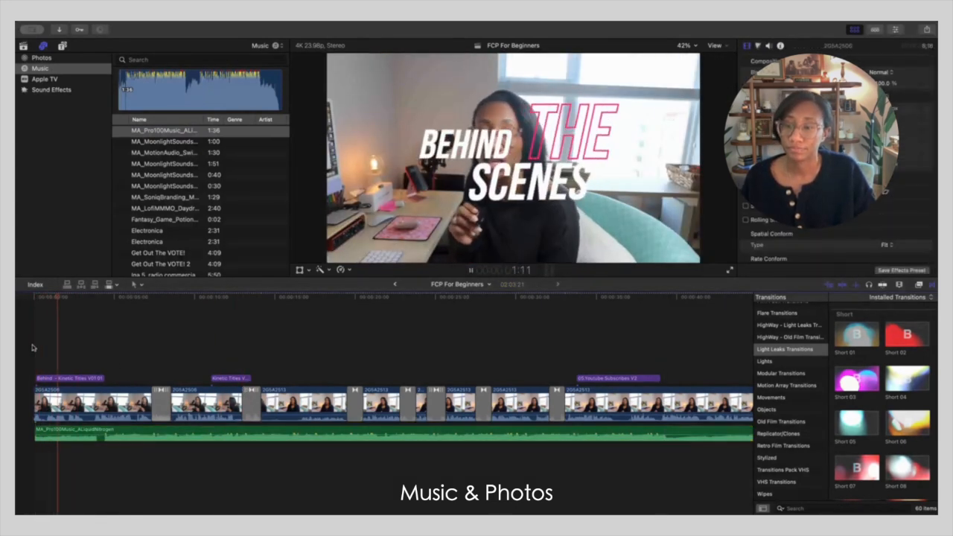
key(space)
Inspect the audio settings of the first 2G5A2506 clip and of the music track beneath it
click(71, 378)
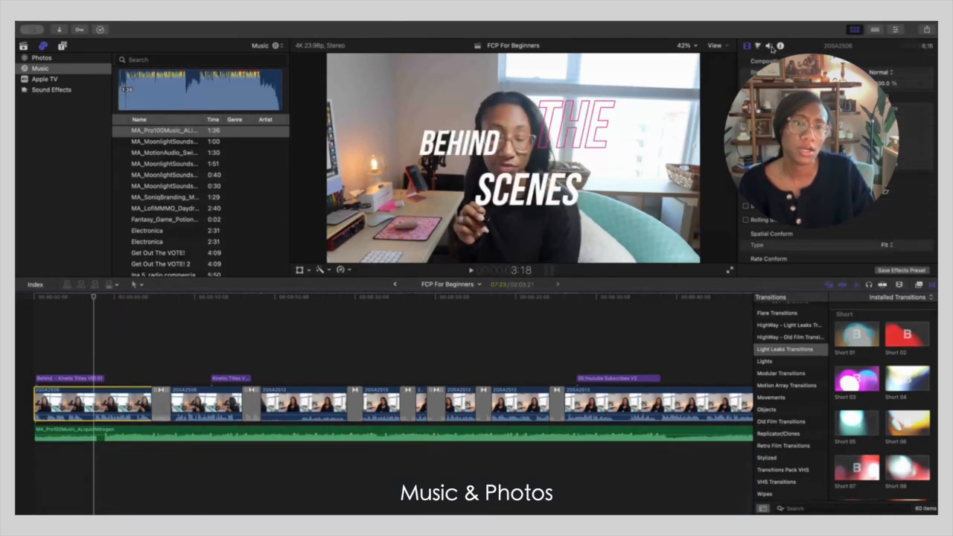
click(770, 47)
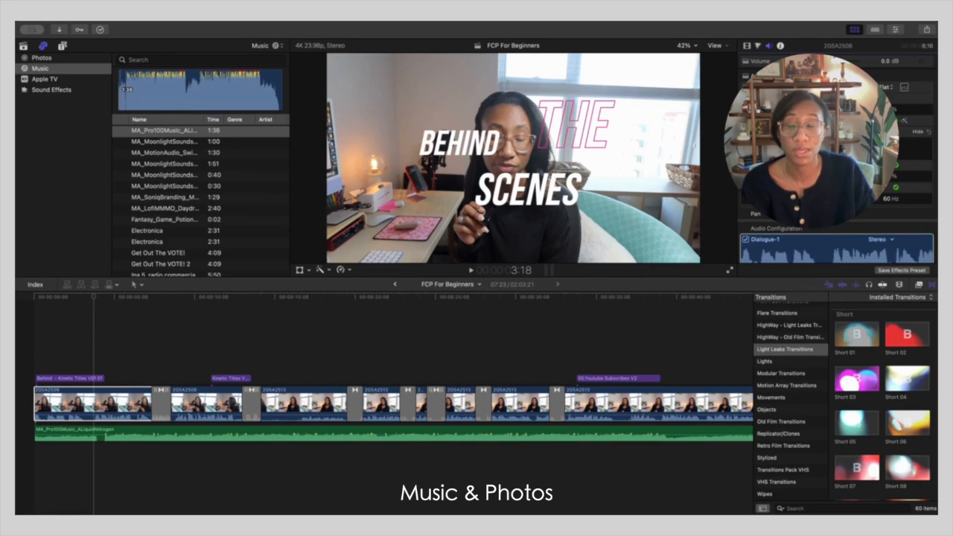
click(67, 433)
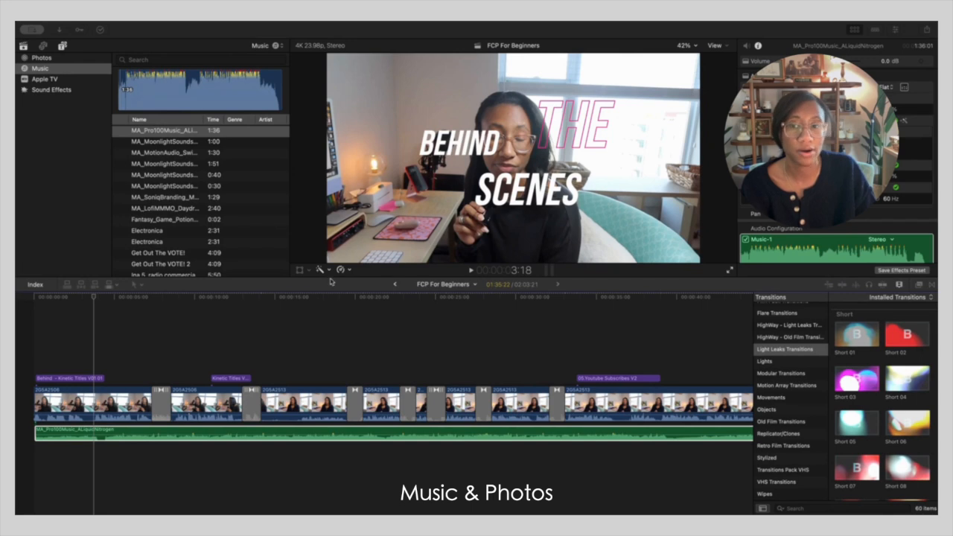
click(308, 302)
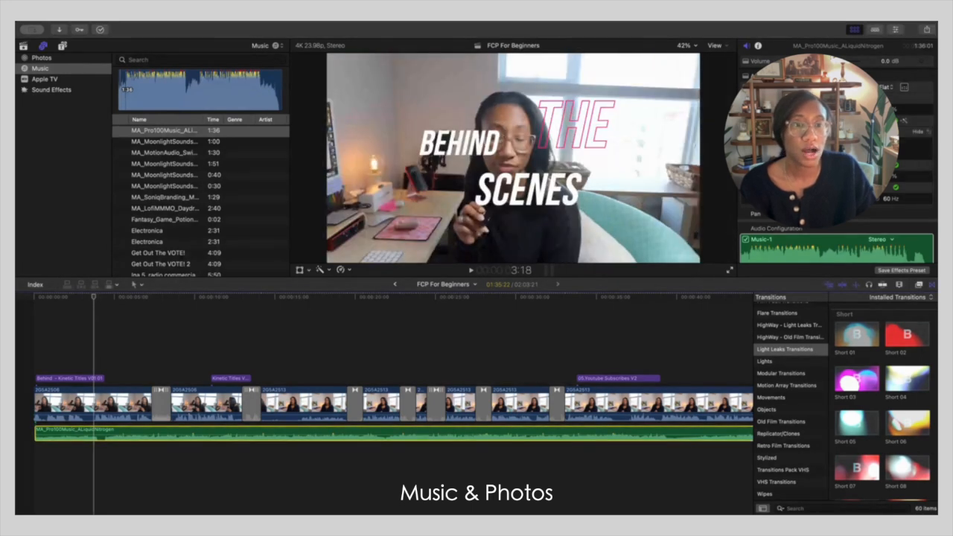
Examine the first 2G5A2506 clip's audio enhancement, equalization, pan mode and effect settings
click(83, 403)
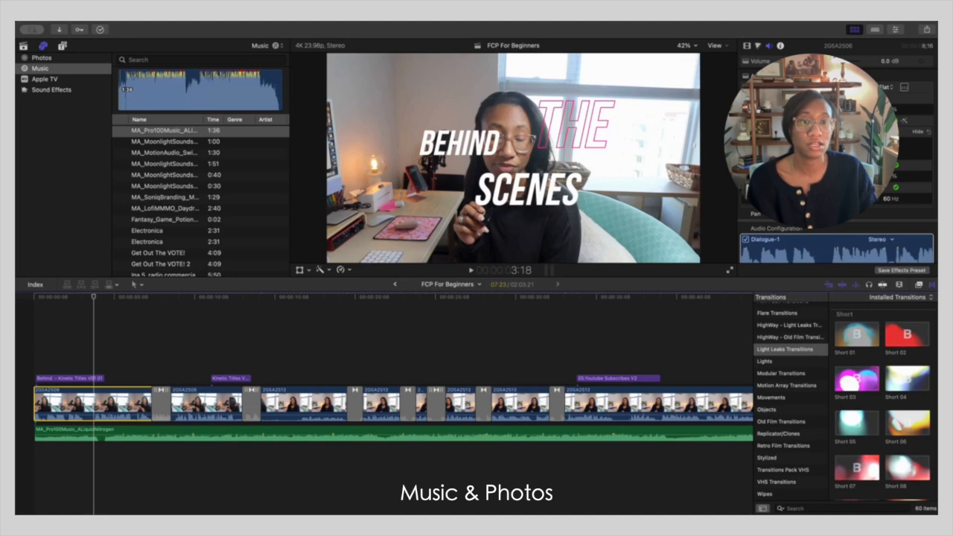
scroll(837, 144, down, 5)
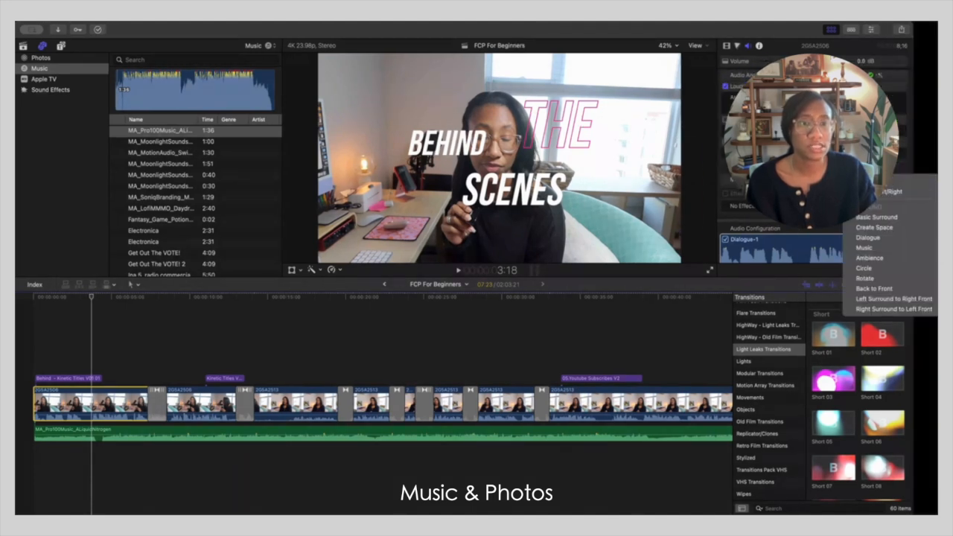
click(875, 227)
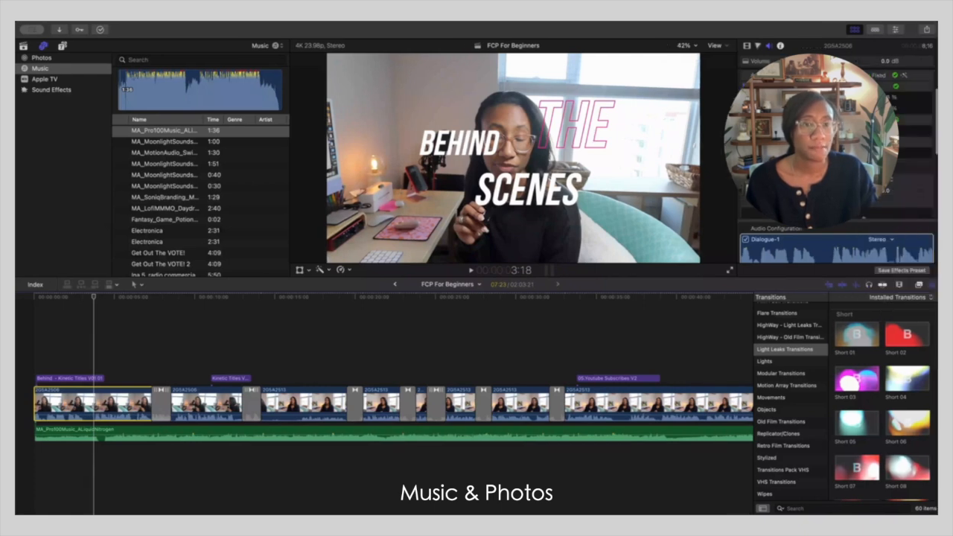
scroll(837, 148, down, 5)
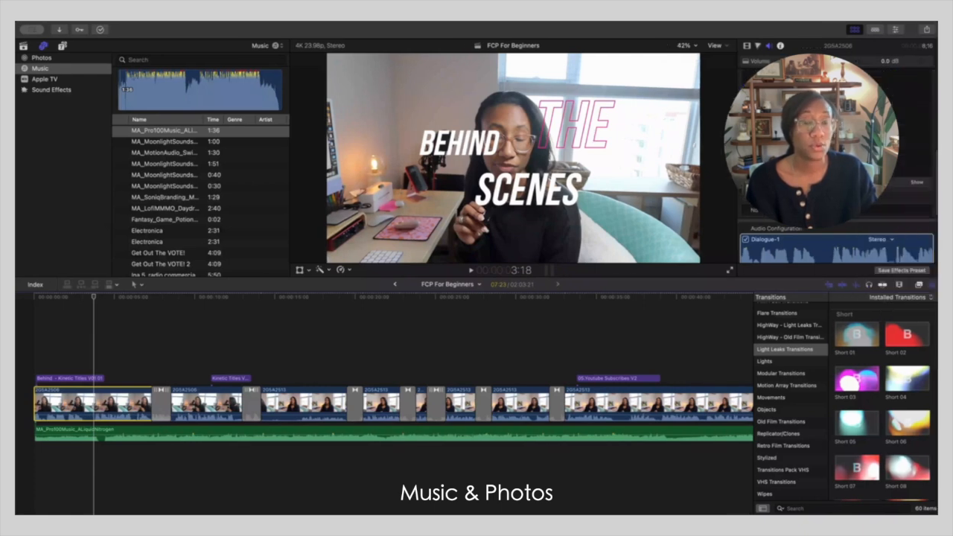
scroll(836, 149, up, 4)
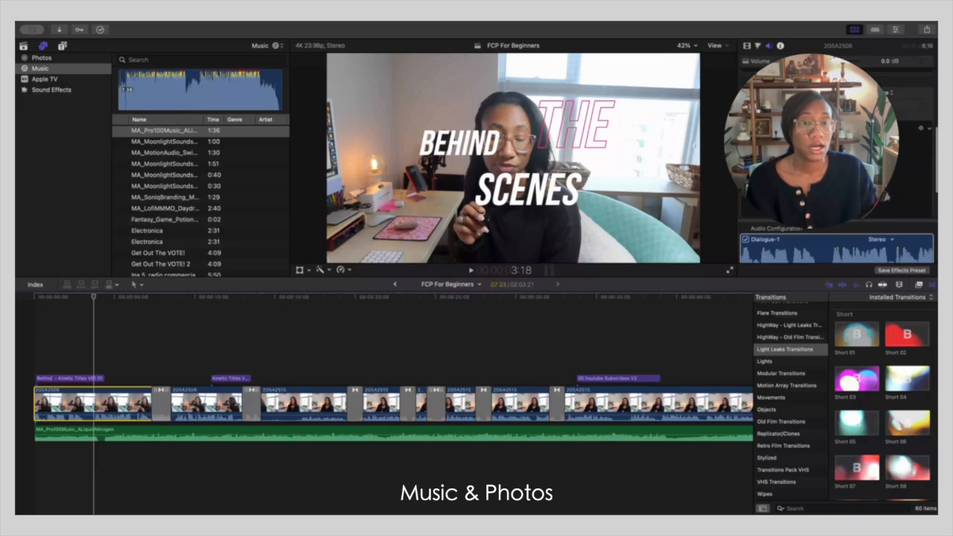
scroll(837, 149, up, 3)
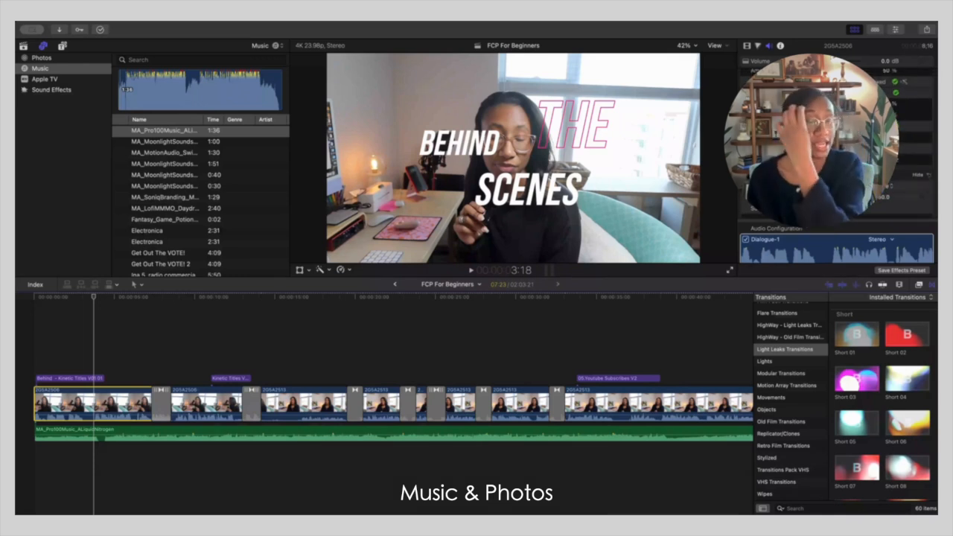
scroll(836, 149, up, 3)
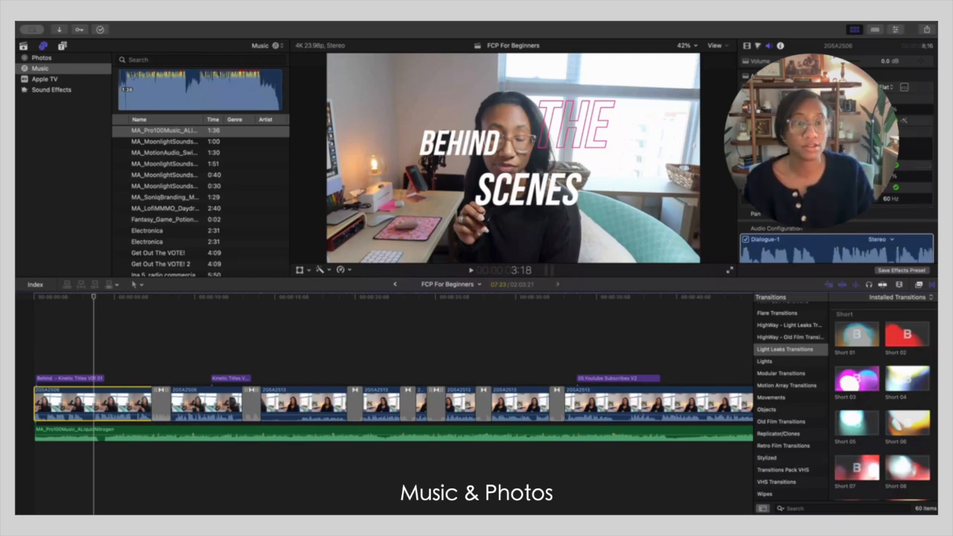
scroll(837, 142, down, 4)
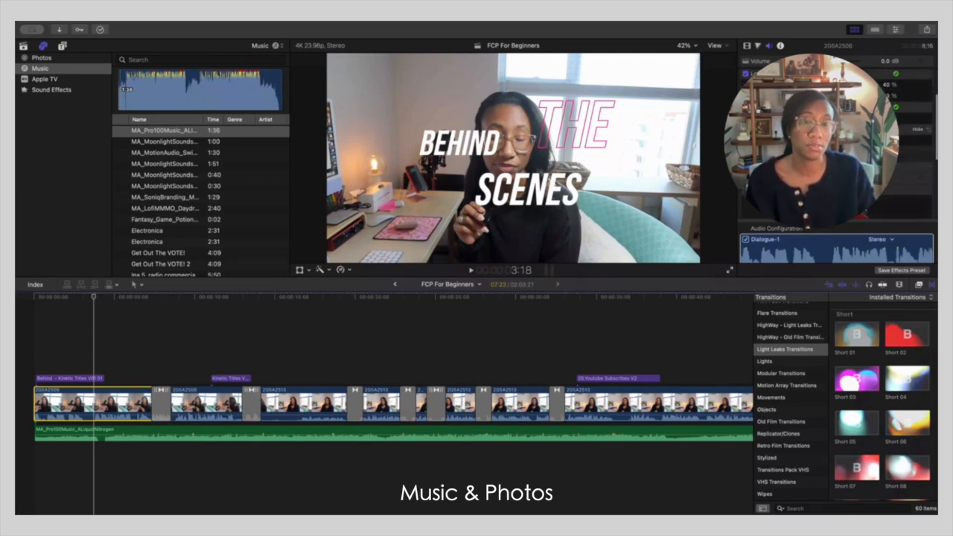
scroll(838, 141, up, 4)
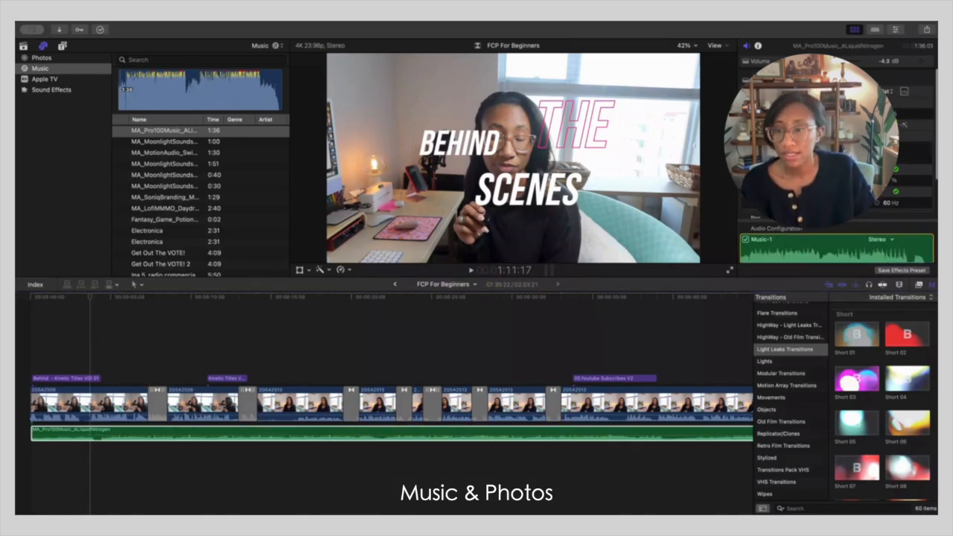
Raise the volume level of the MA_Pro100Music_ALiquidNitrogen track in the timeline
drag(91, 434, 91, 427)
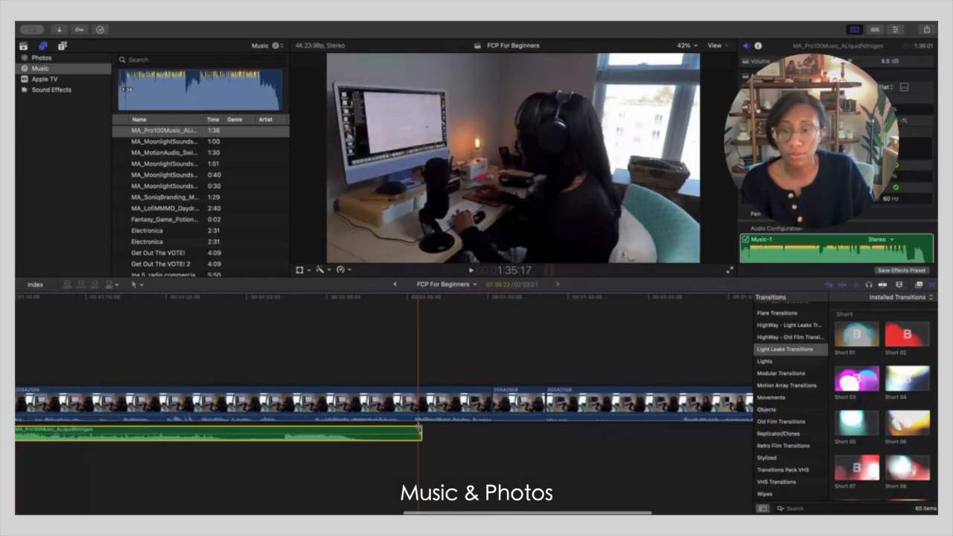
Try to lengthen the MA_Pro100Music_ALiquidNitrogen track at its end in the timeline
drag(421, 432, 468, 433)
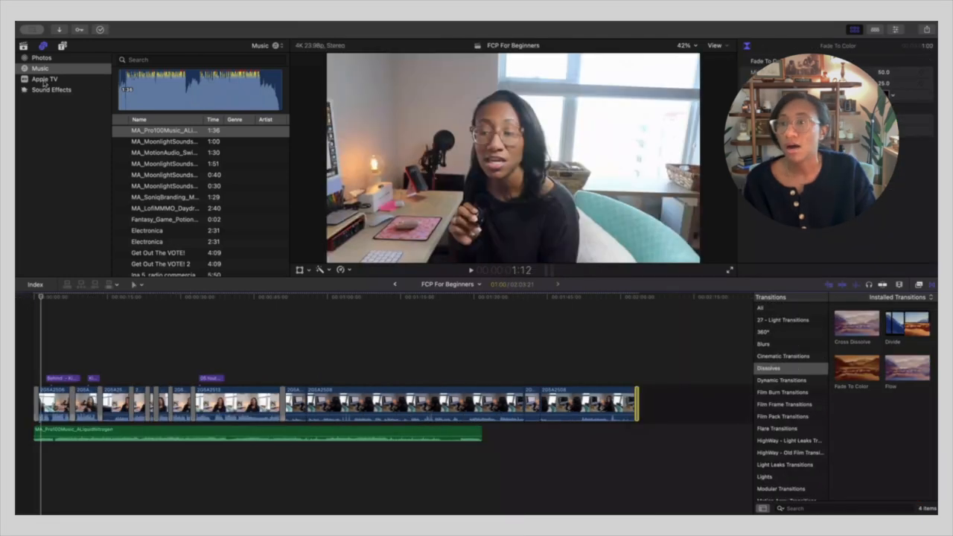
Look through the Apple TV and Sound Effects libraries and preview the Drone Dark Suspense 2, Bubbles and Sci-Fi Sweep sounds
click(44, 80)
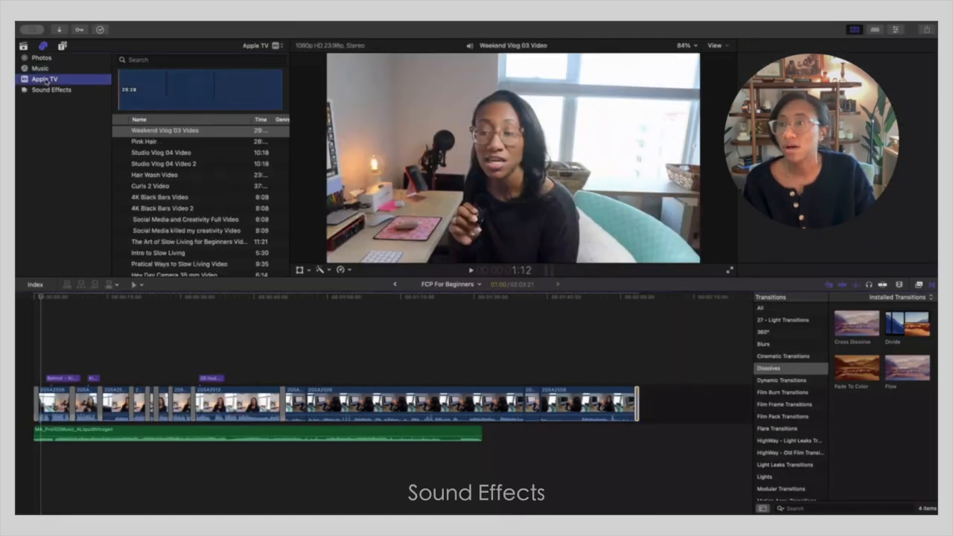
click(46, 90)
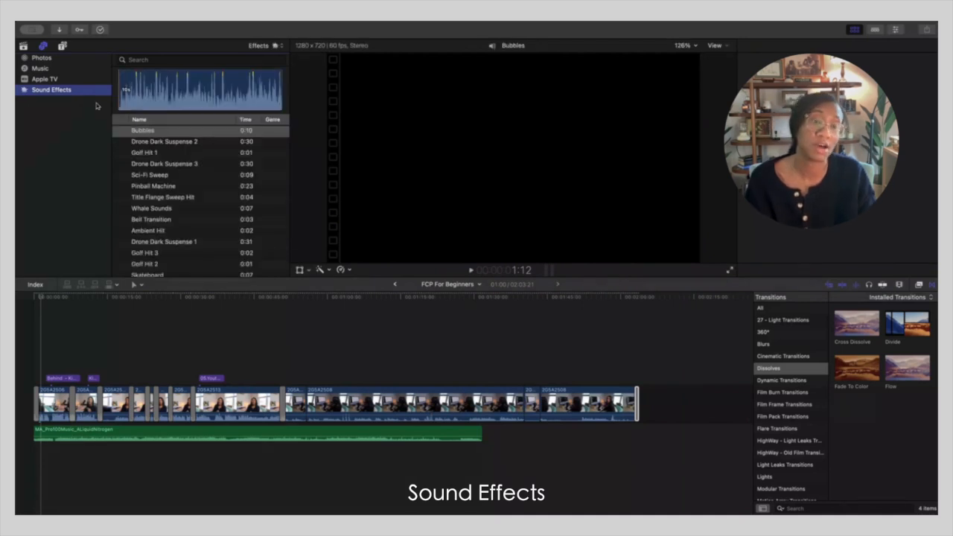
scroll(162, 147, right, 1)
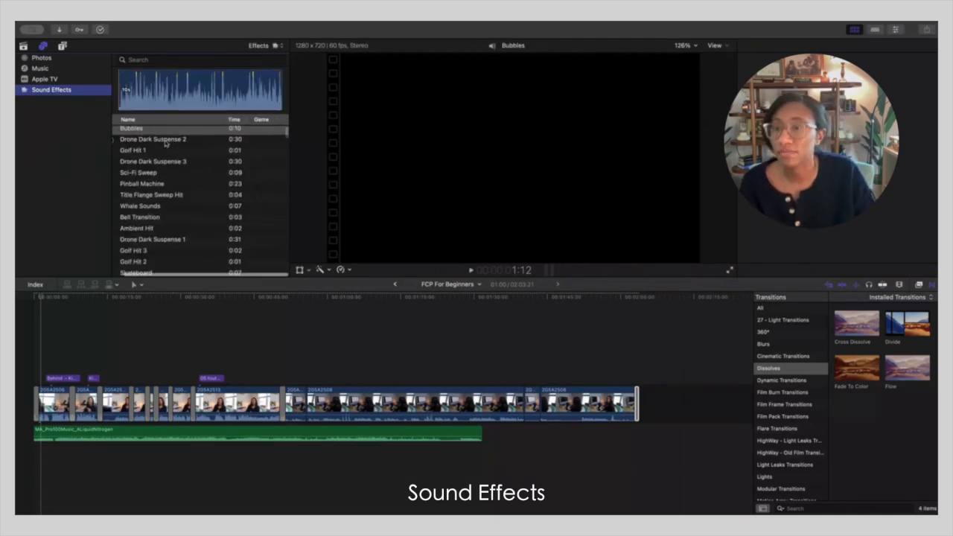
scroll(162, 146, left, 1)
scroll(167, 153, down, 10)
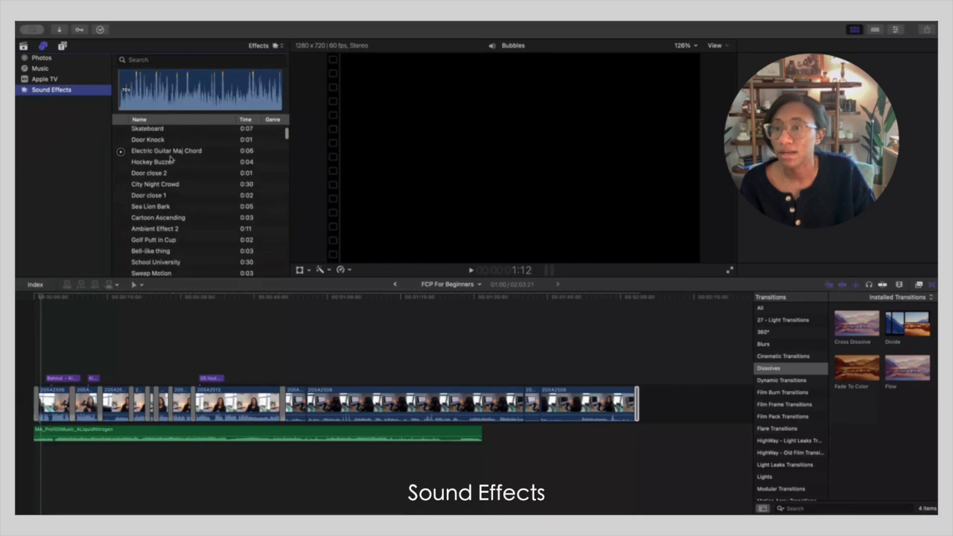
scroll(164, 153, up, 10)
click(121, 143)
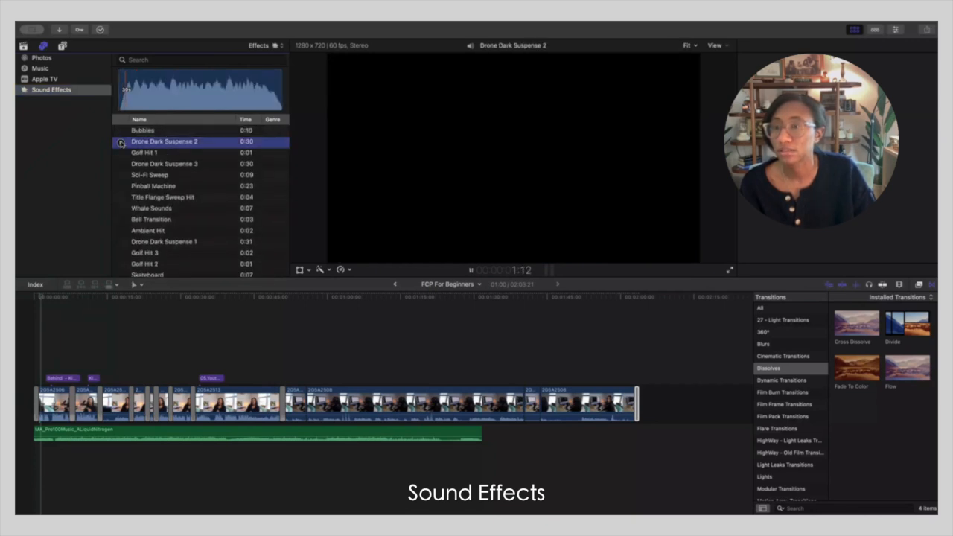
click(121, 132)
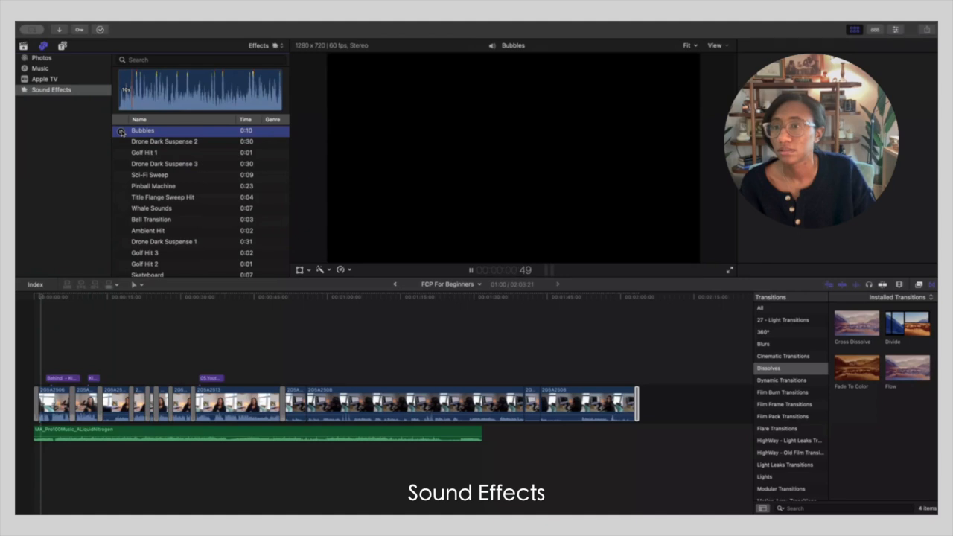
click(120, 175)
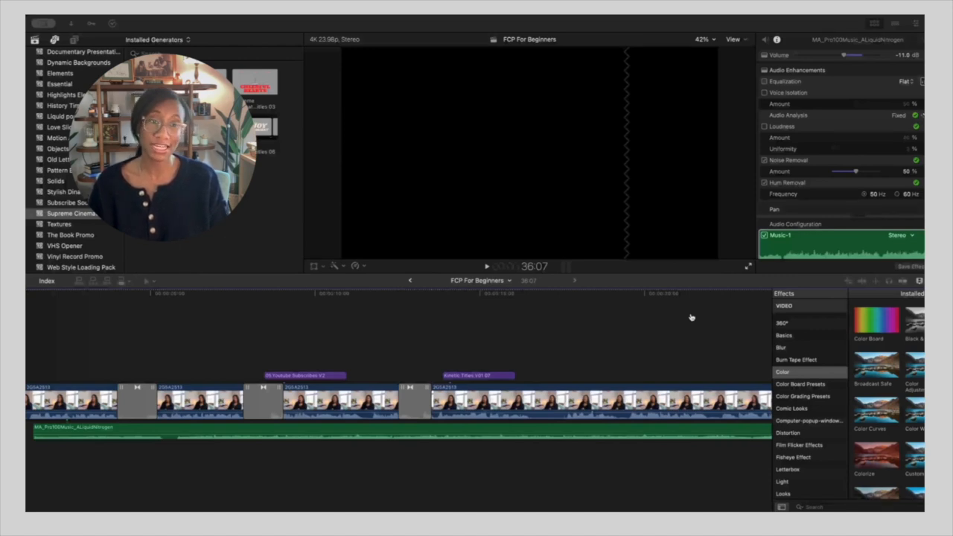
Toggle the effects browser and look through its video and audio effect categories
click(296, 313)
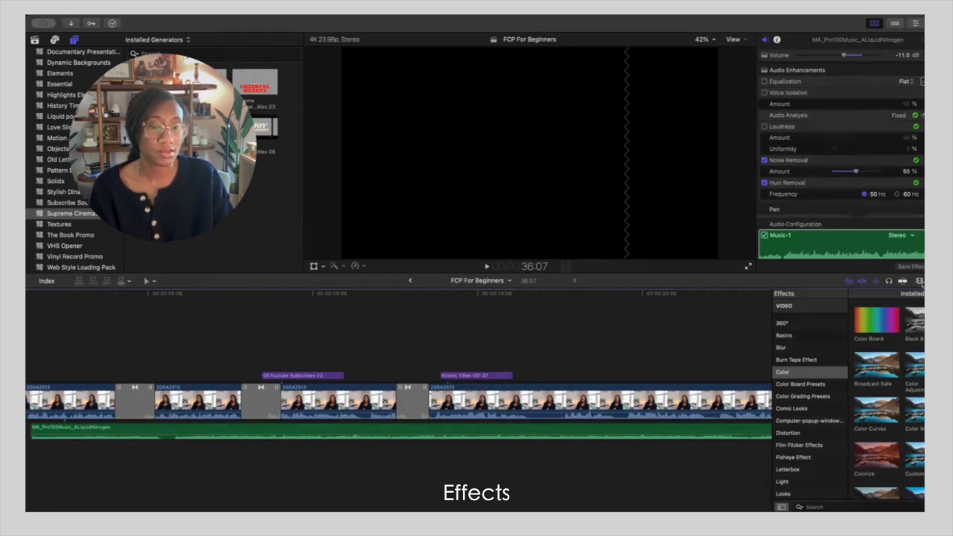
click(902, 280)
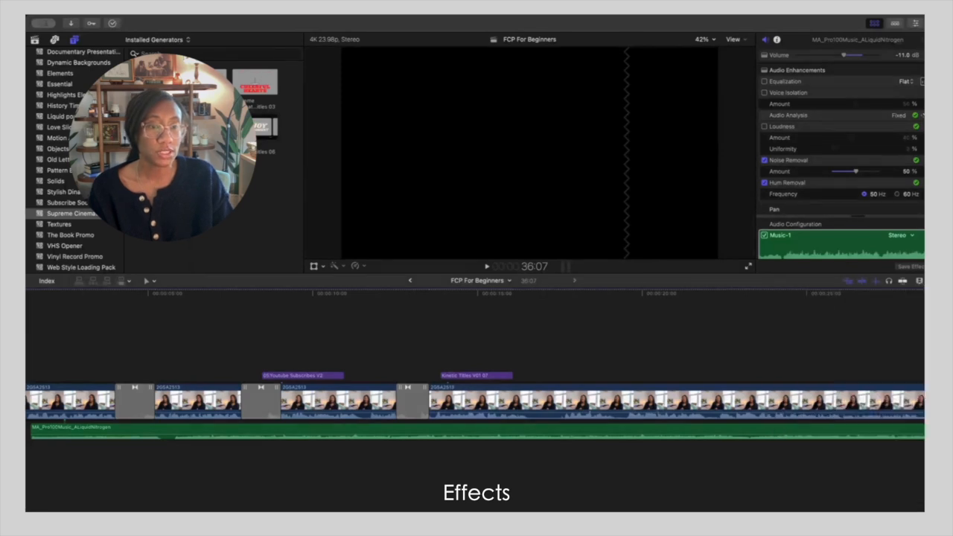
click(902, 280)
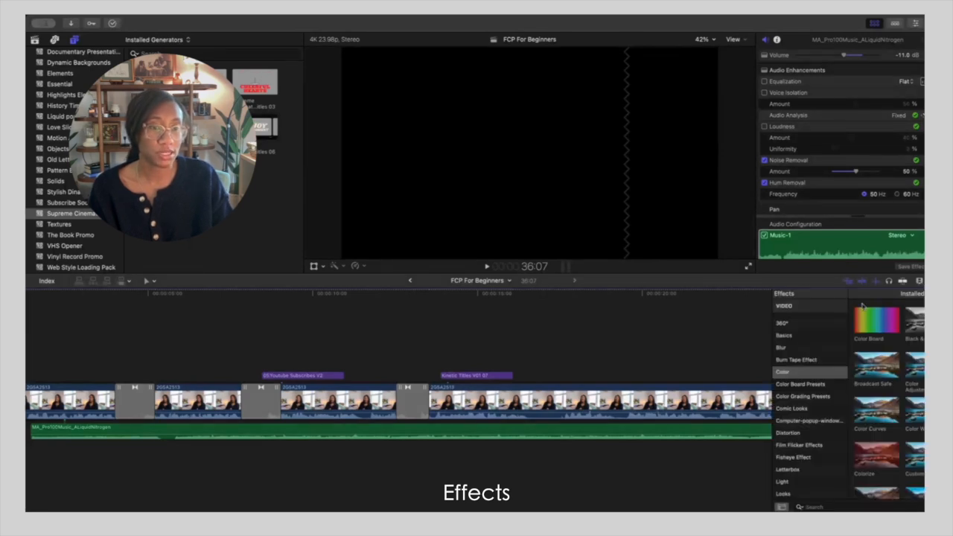
scroll(895, 361, down, 1)
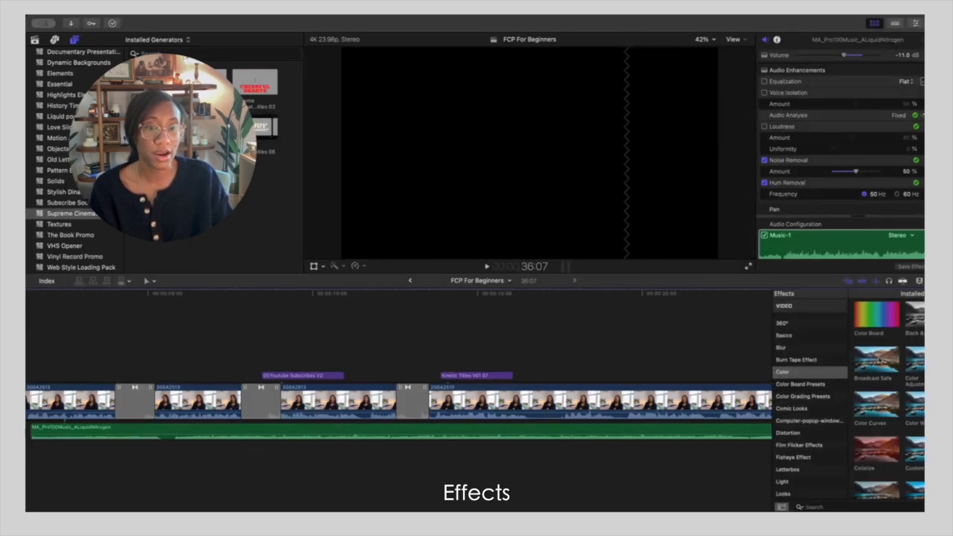
scroll(809, 354, down, 10)
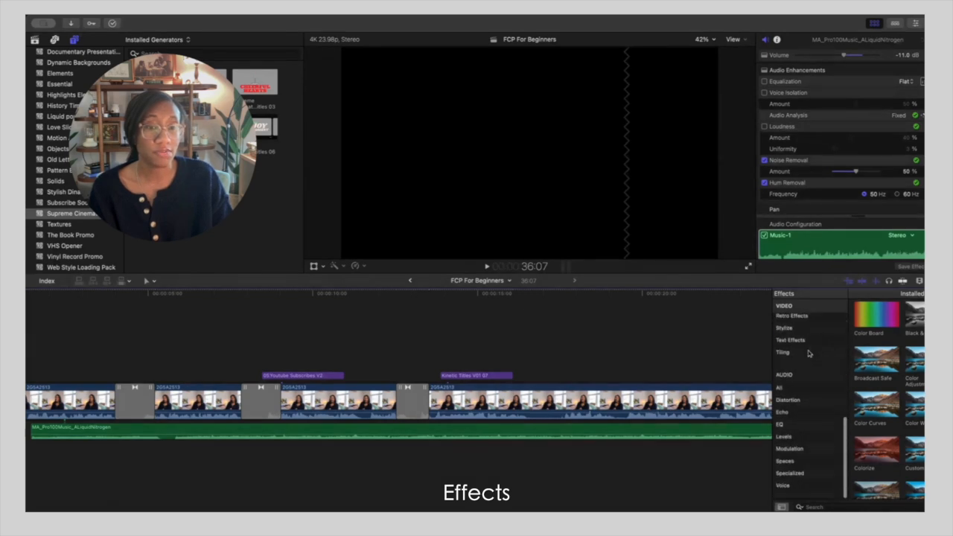
scroll(809, 354, up, 10)
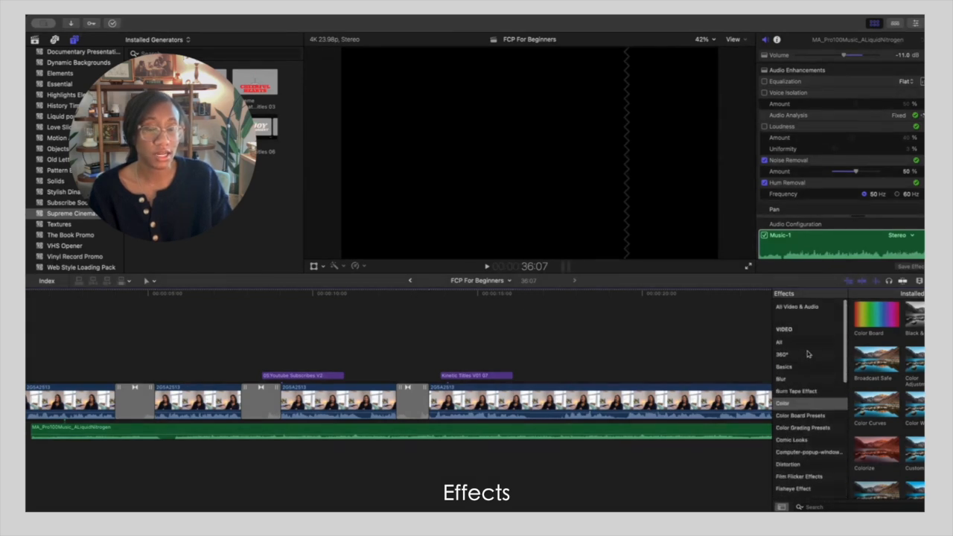
scroll(476, 395, left, 1)
Select the 2G5A2513 clip under the Kinetic Titles V01 07 title and preview Color and computer pop-up window effects on it
click(583, 393)
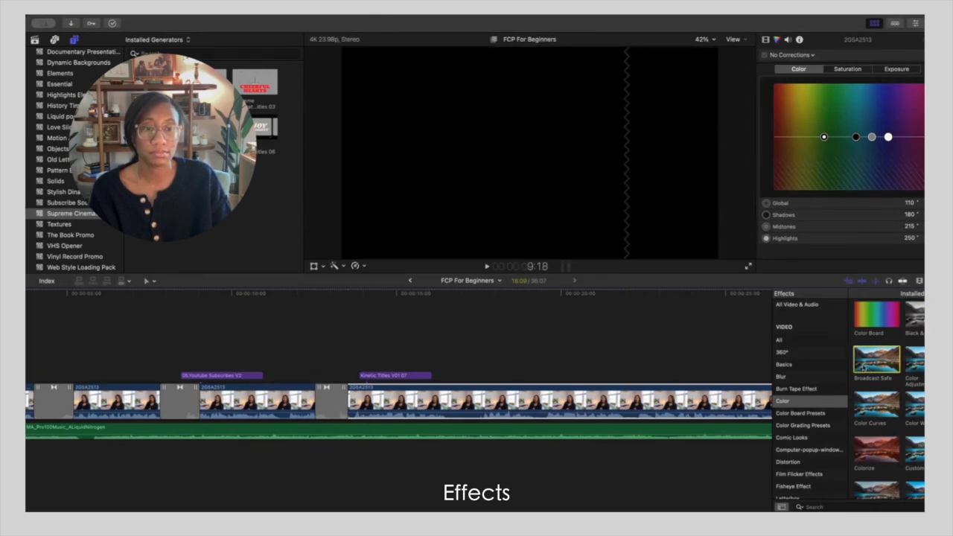
scroll(876, 365, down, 2)
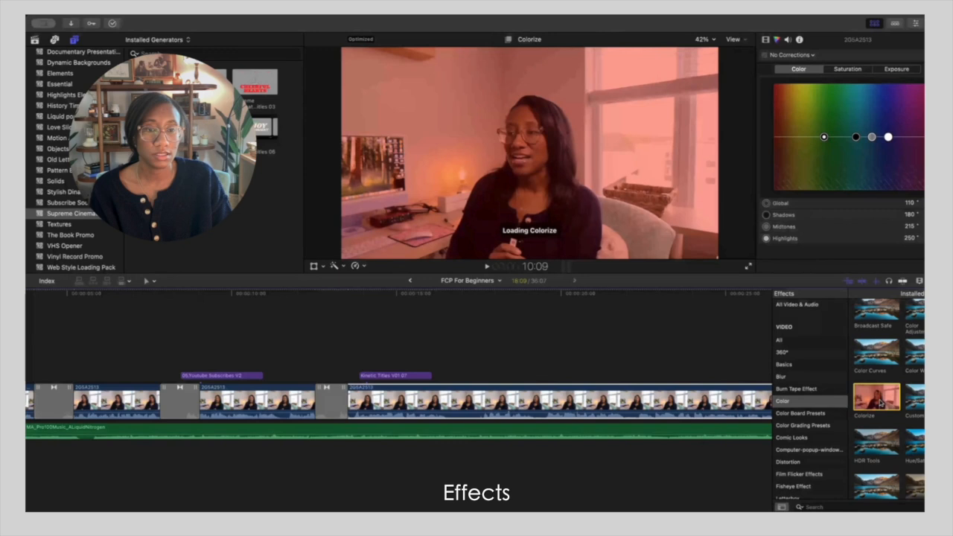
scroll(872, 403, down, 5)
click(792, 438)
click(793, 450)
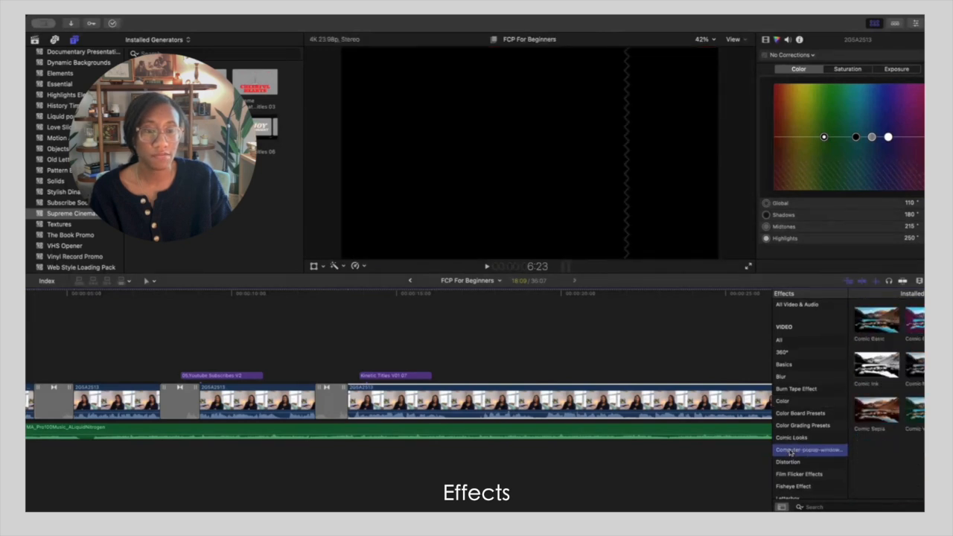
scroll(793, 450, down, 3)
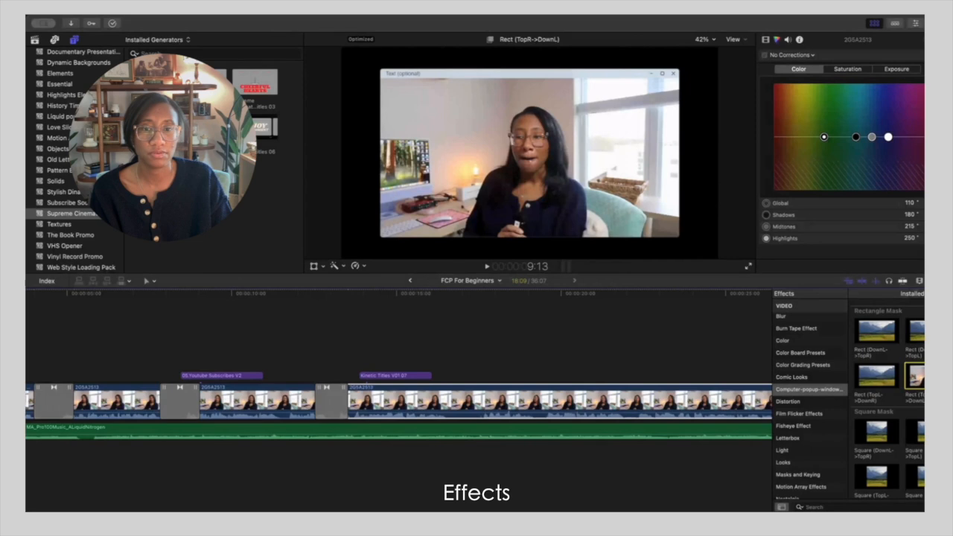
Preview effects from the Fisheye Effect and Looks categories, including Fisheye Effect 04 and Heat Wave, on the selected clip
click(793, 425)
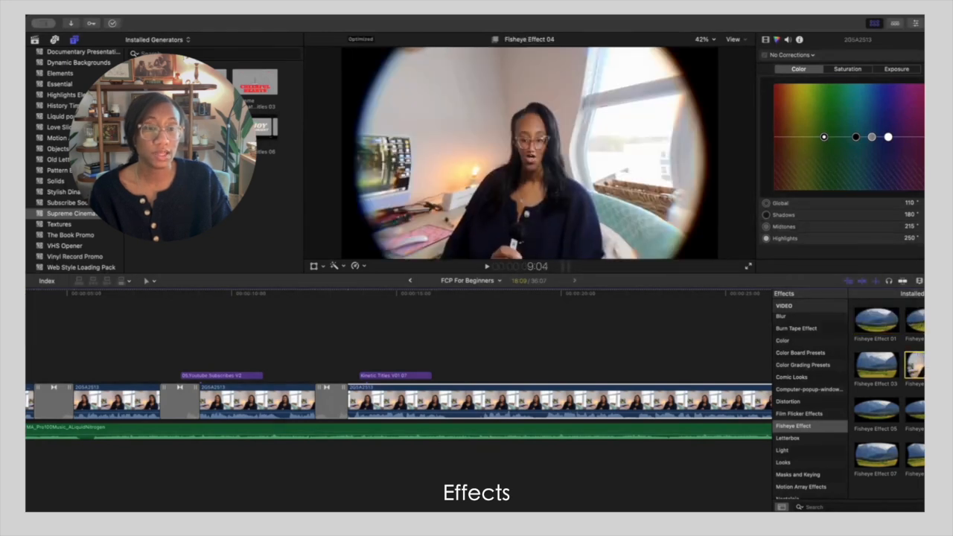
scroll(806, 379, down, 3)
click(793, 396)
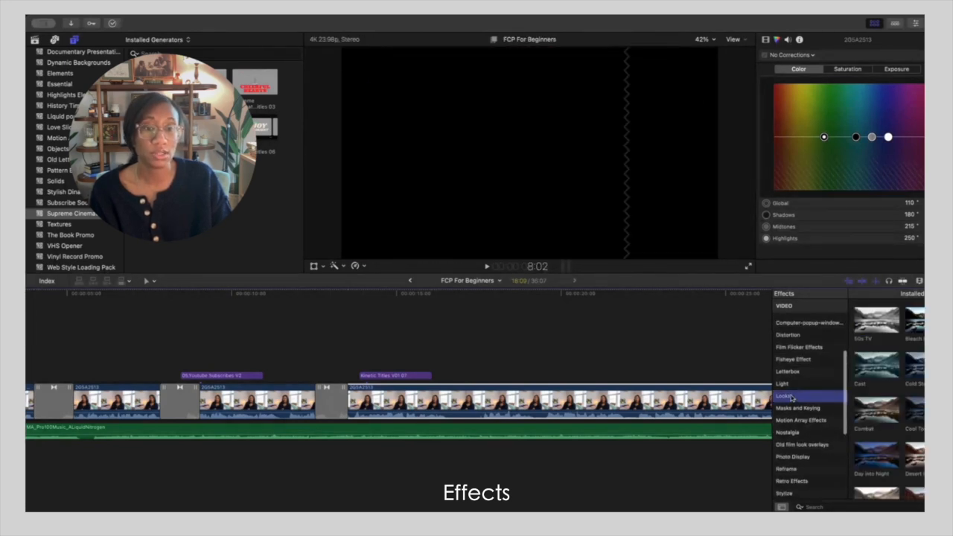
scroll(870, 330, down, 5)
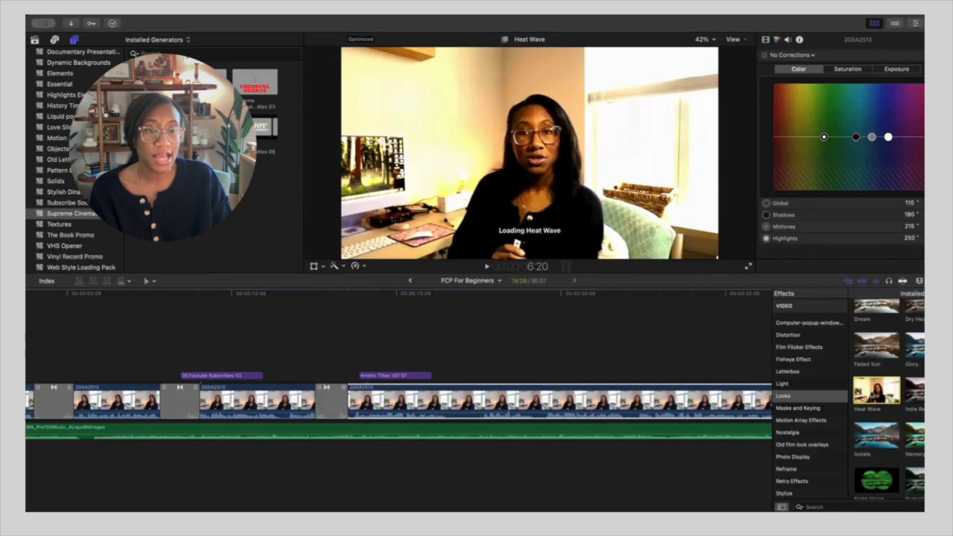
scroll(863, 390, up, 5)
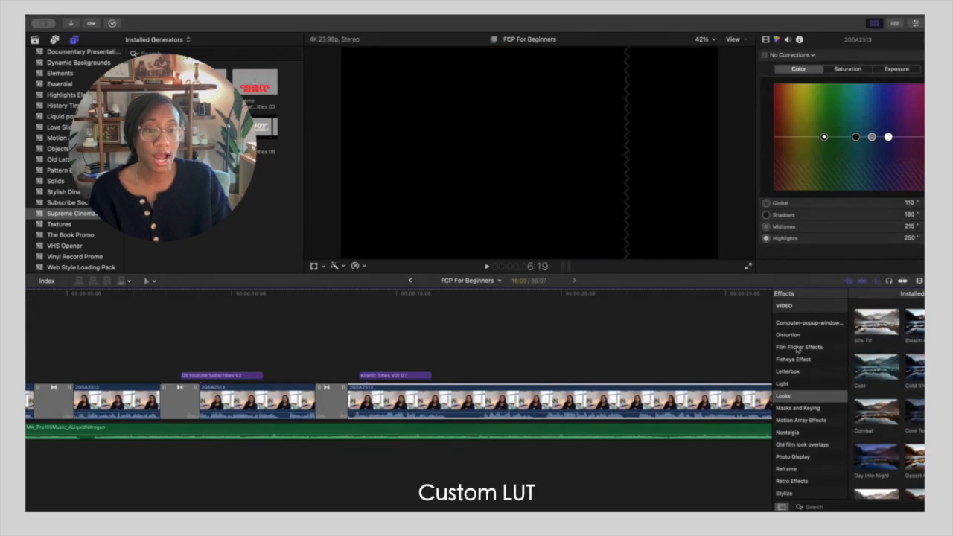
Find the Custom LUT effect among all video effects and apply it to the 2G5A2513 clip under the Kinetic Titles V01 07 title
scroll(794, 357, up, 4)
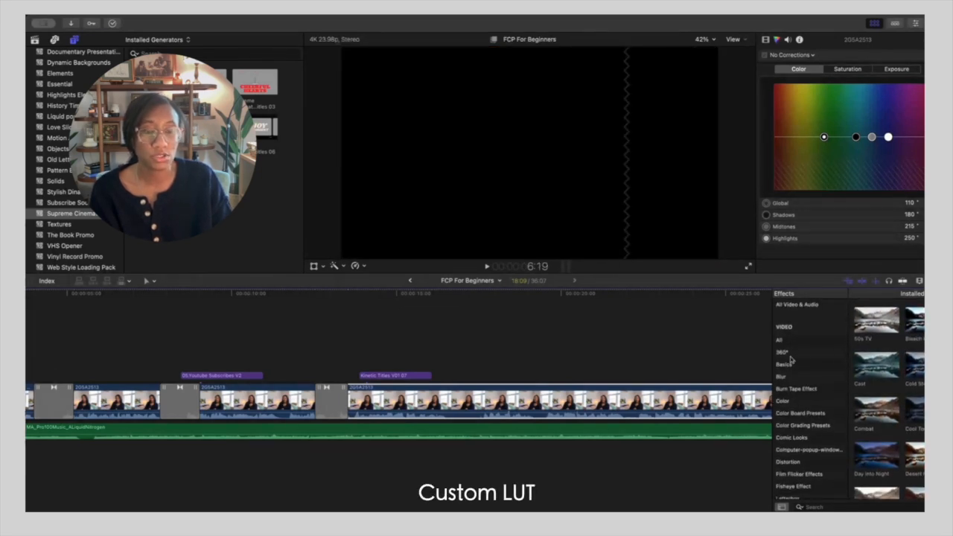
click(791, 341)
scroll(884, 358, down, 10)
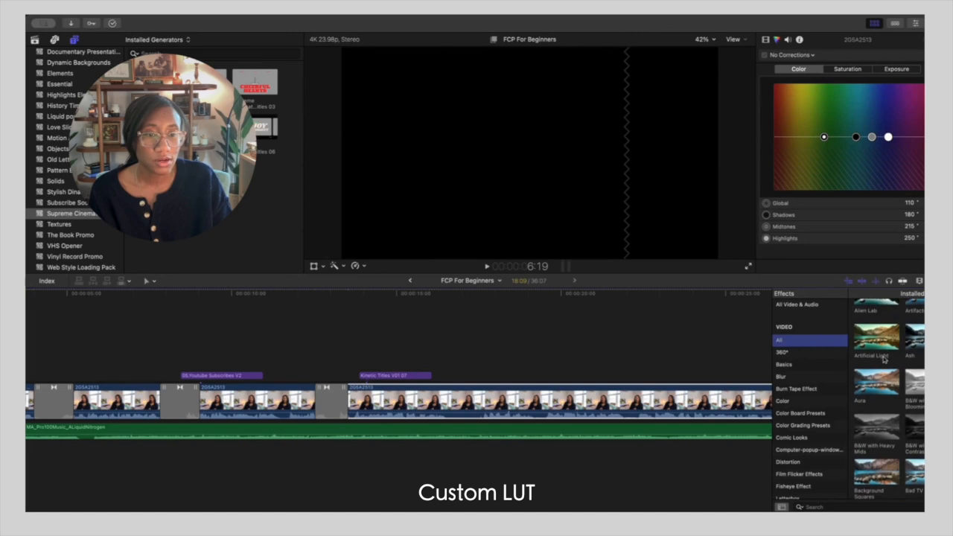
scroll(884, 359, down, 5)
scroll(885, 358, down, 6)
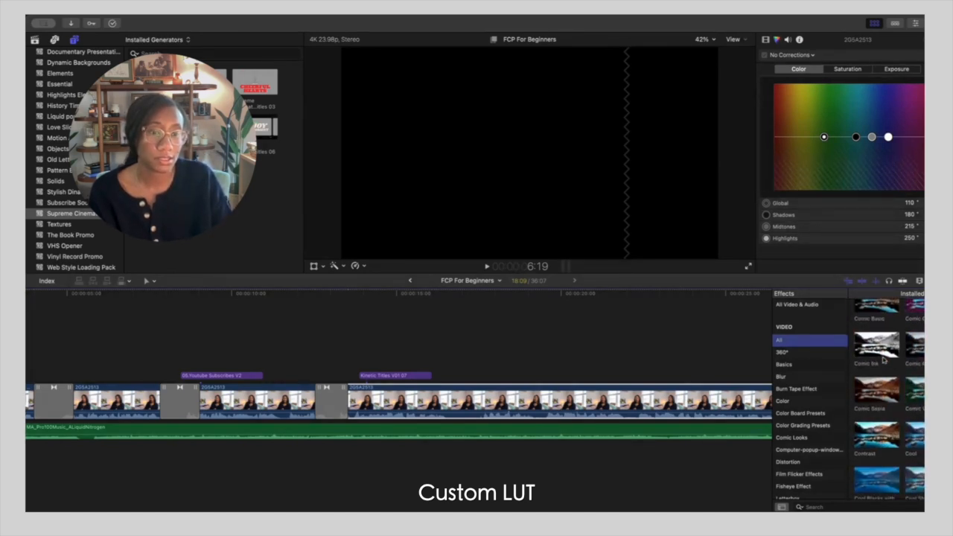
scroll(884, 359, down, 5)
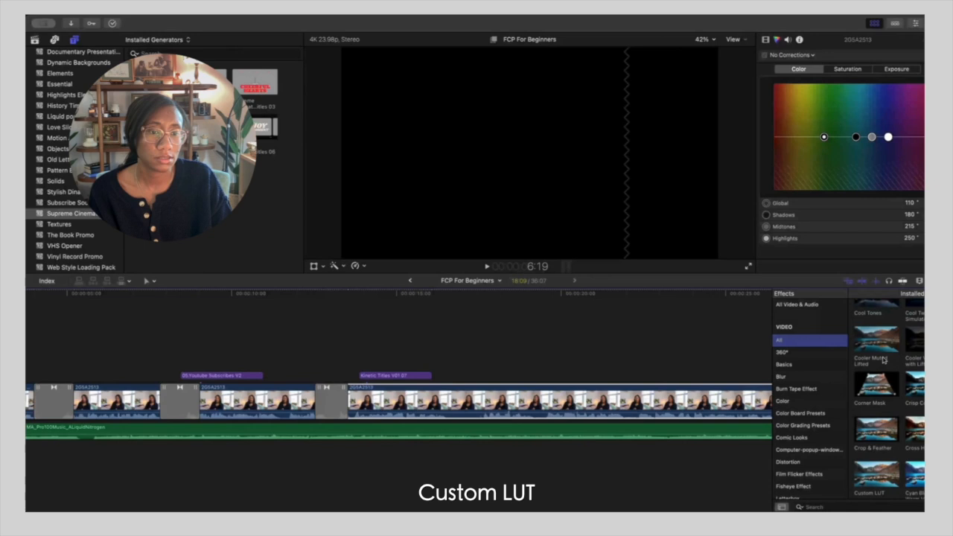
scroll(883, 359, down, 3)
drag(884, 359, 564, 403)
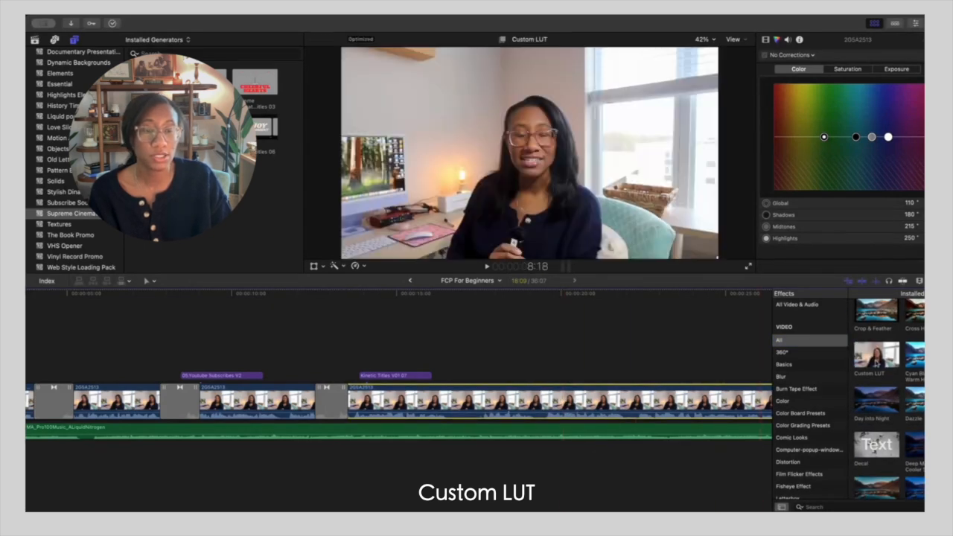
click(881, 360)
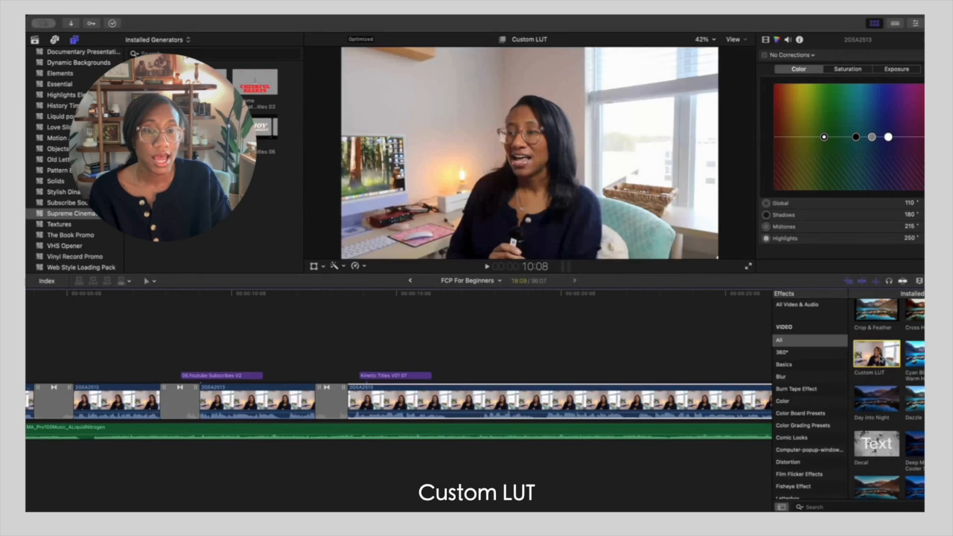
click(599, 403)
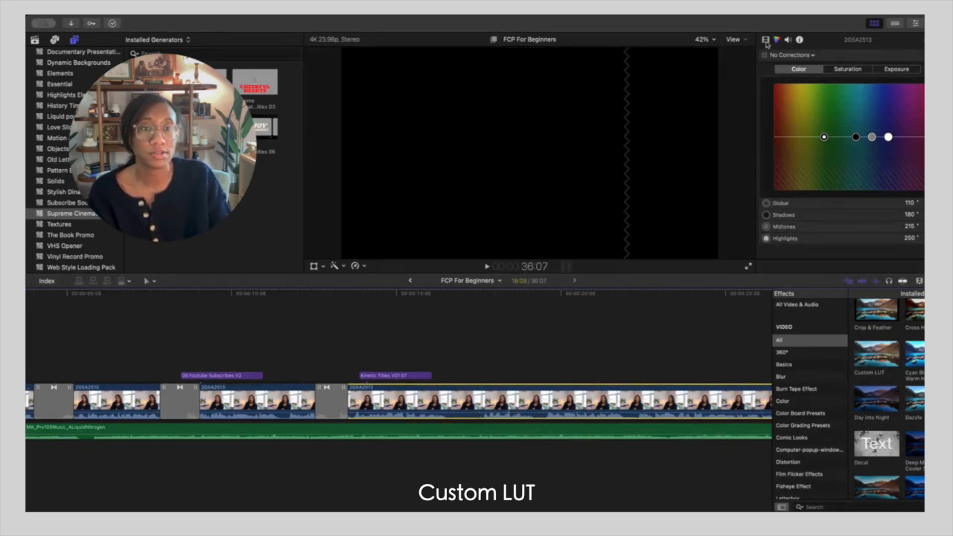
Examine the LUT collections offered in the clip's Custom LUT settings without choosing one, and deselect the clip
click(767, 41)
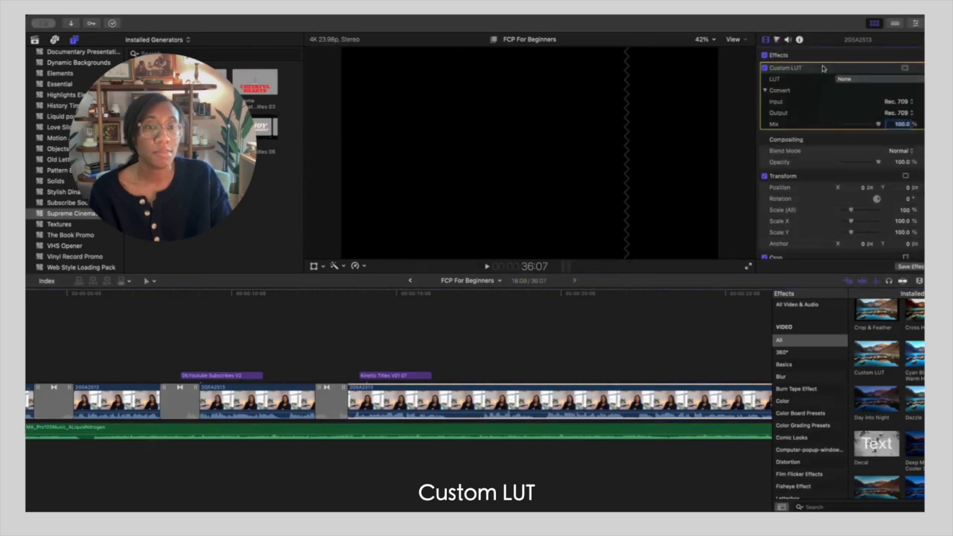
click(858, 82)
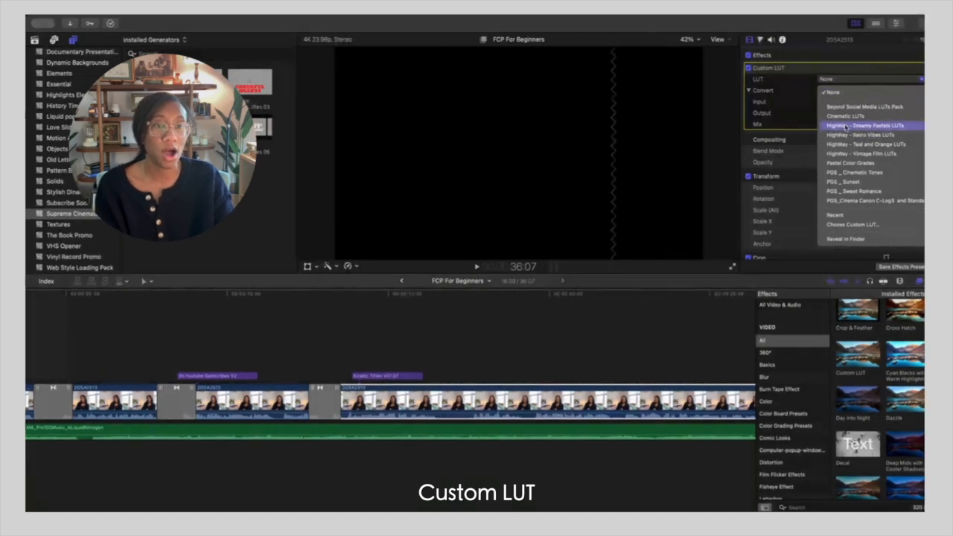
mouse_move(857, 136)
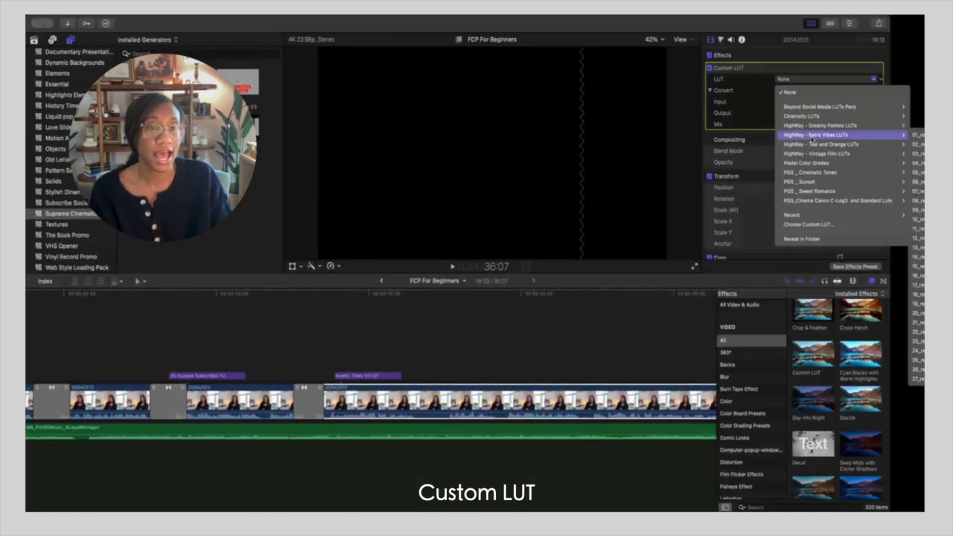
mouse_move(817, 154)
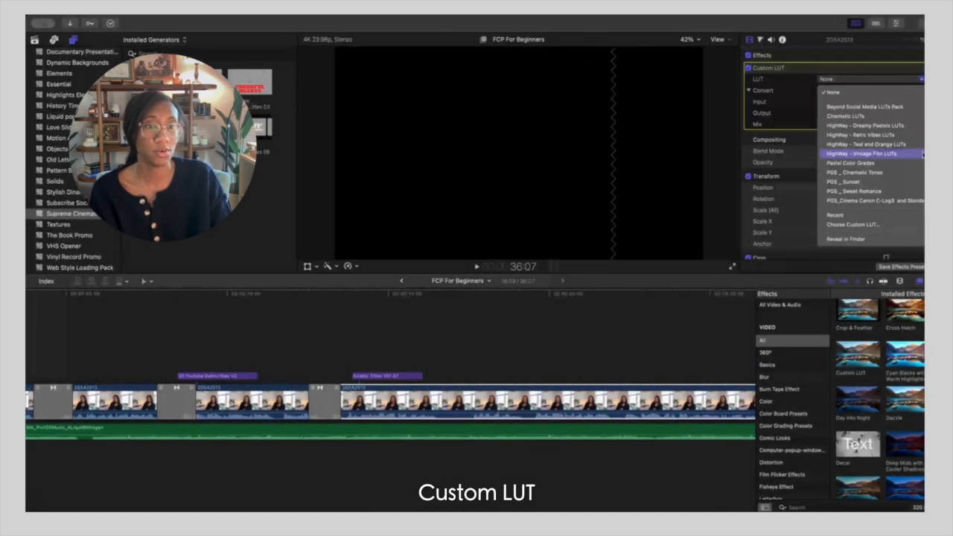
click(589, 359)
click(543, 407)
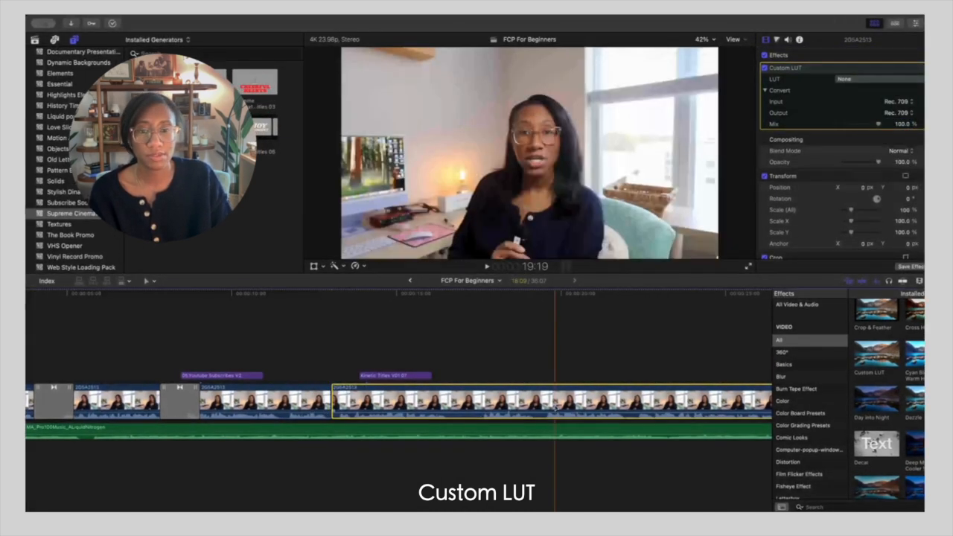
click(561, 359)
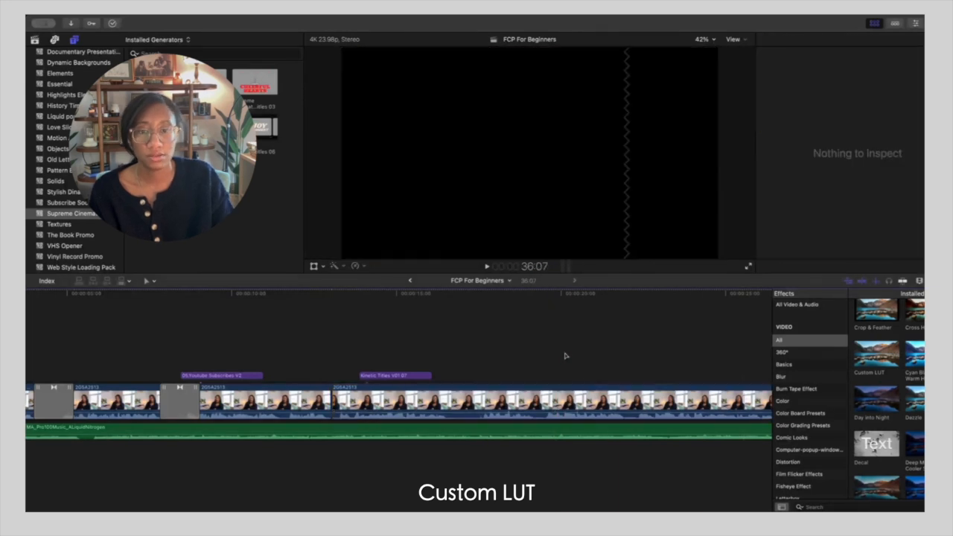
Set the clip's Custom LUT to 02_teal&orange_lut from the HighWay - Teal and Orange LUTs collection
click(845, 79)
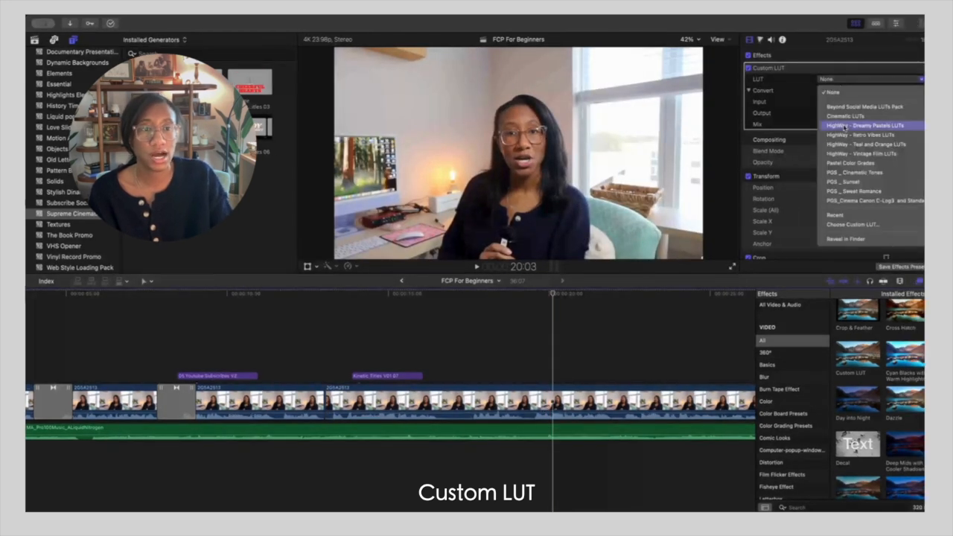
mouse_move(866, 144)
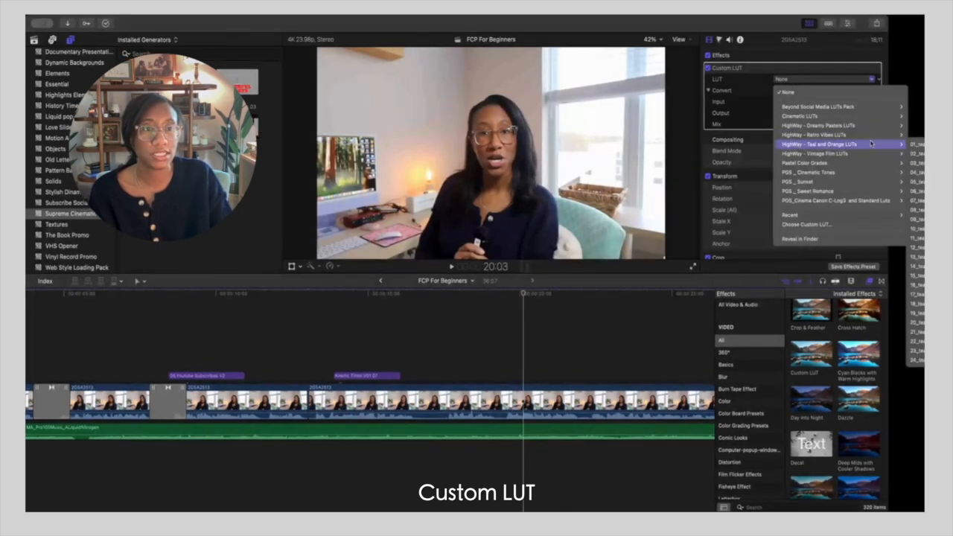
click(917, 154)
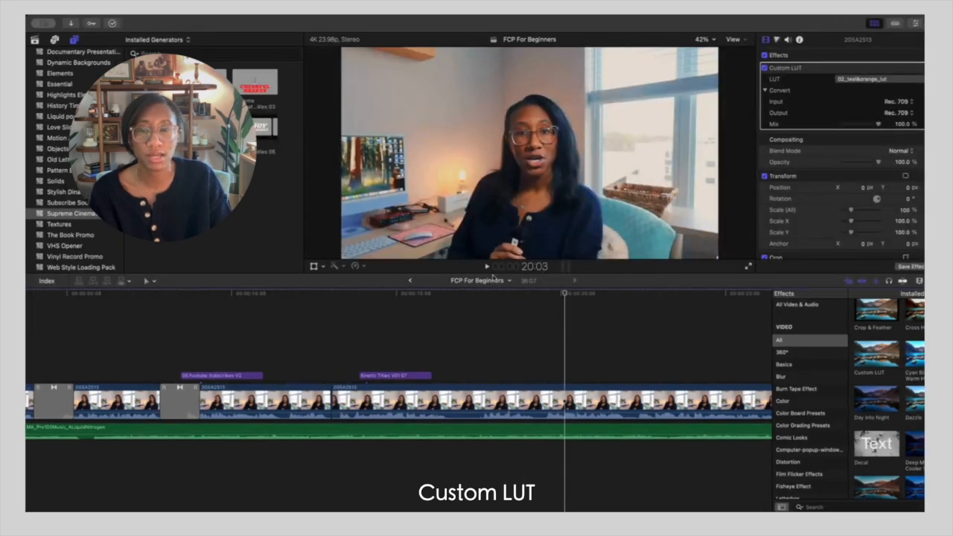
Browse the other LUT collections, including PGS _ Sweet Romance and Pastel Color Grades, and switch the Custom LUT to 10_teal&orange_lut
click(861, 80)
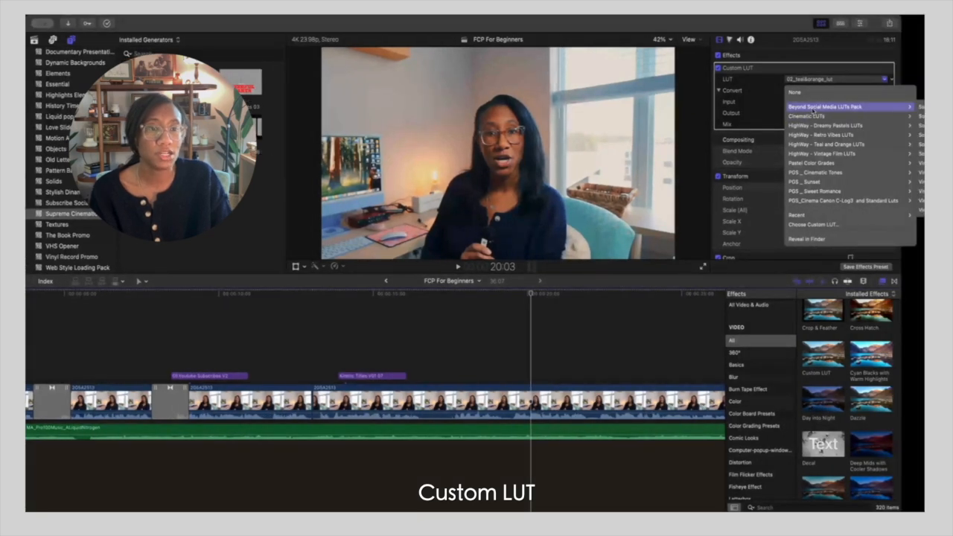
mouse_move(814, 120)
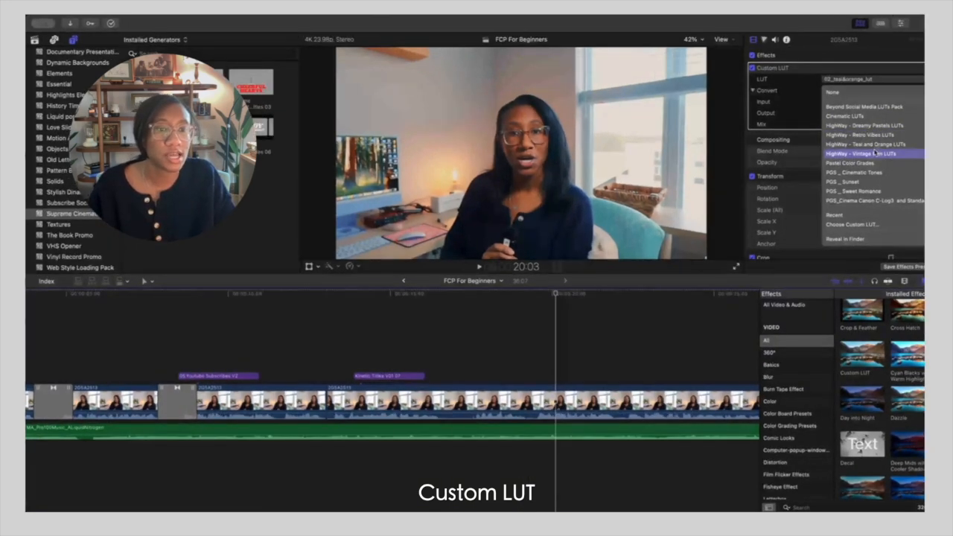
mouse_move(824, 155)
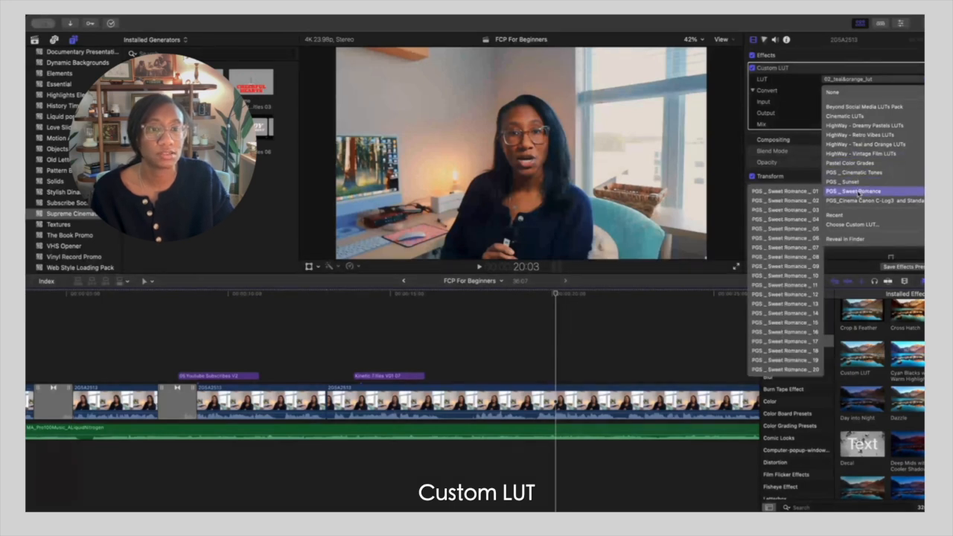
mouse_move(855, 192)
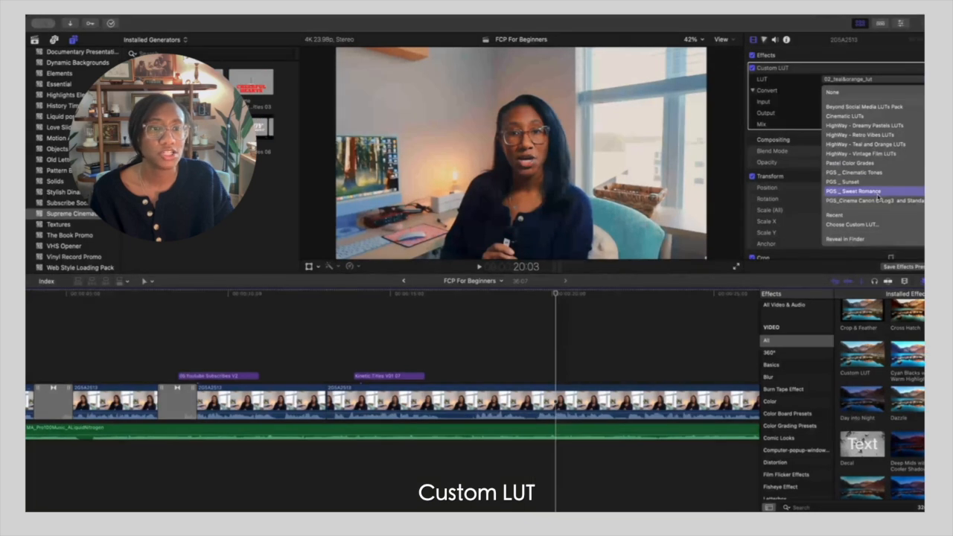
mouse_move(877, 183)
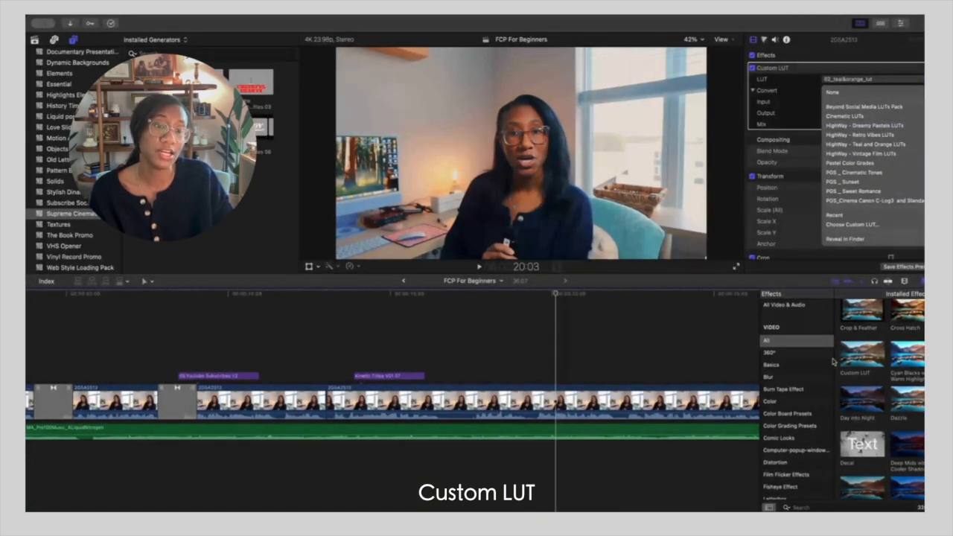
mouse_move(858, 165)
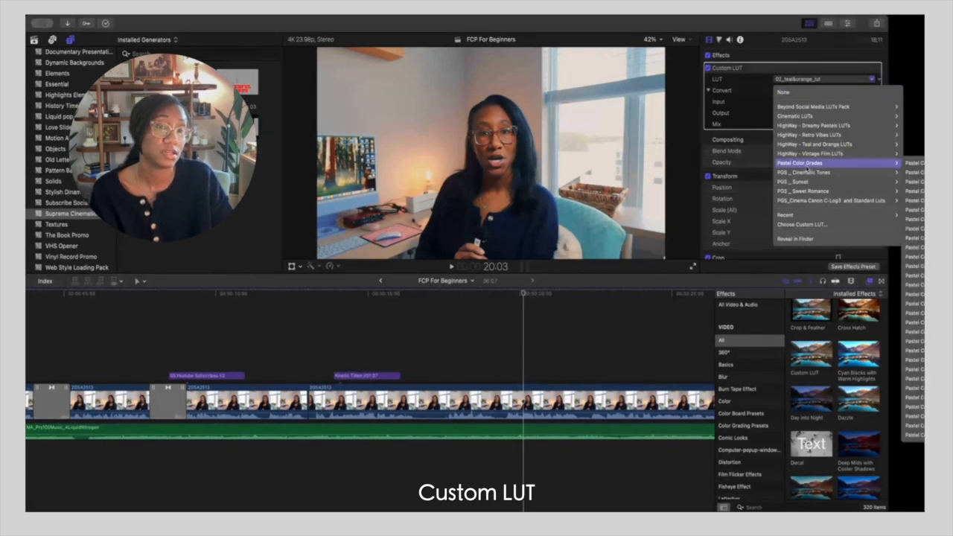
mouse_move(819, 146)
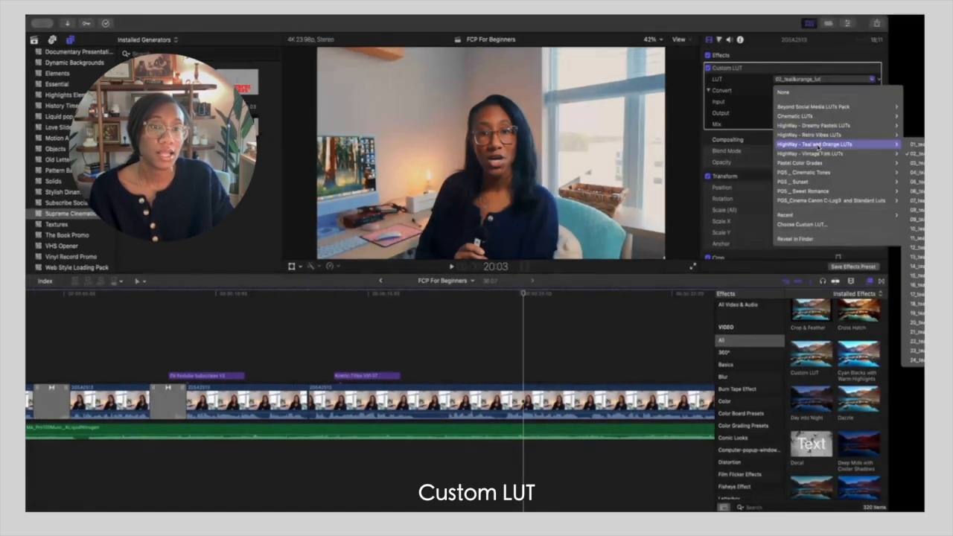
click(914, 230)
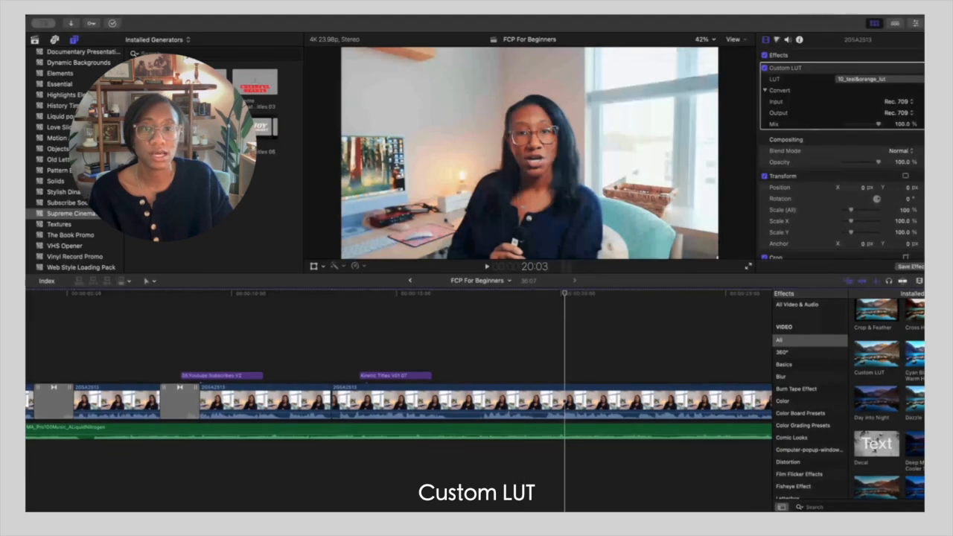
Switch the Custom LUT back to 02_teal&orange_lut from the Teal and Orange collection
click(893, 83)
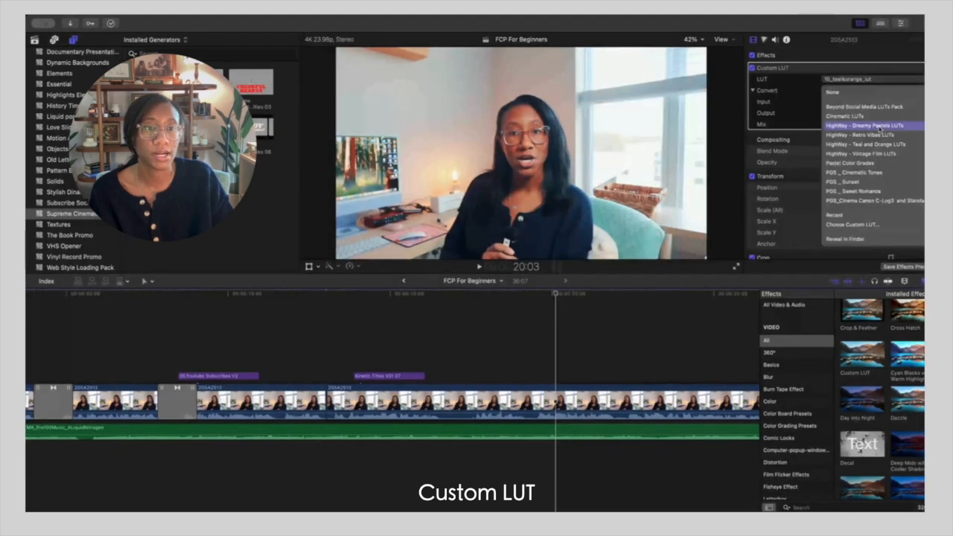
mouse_move(857, 142)
click(921, 154)
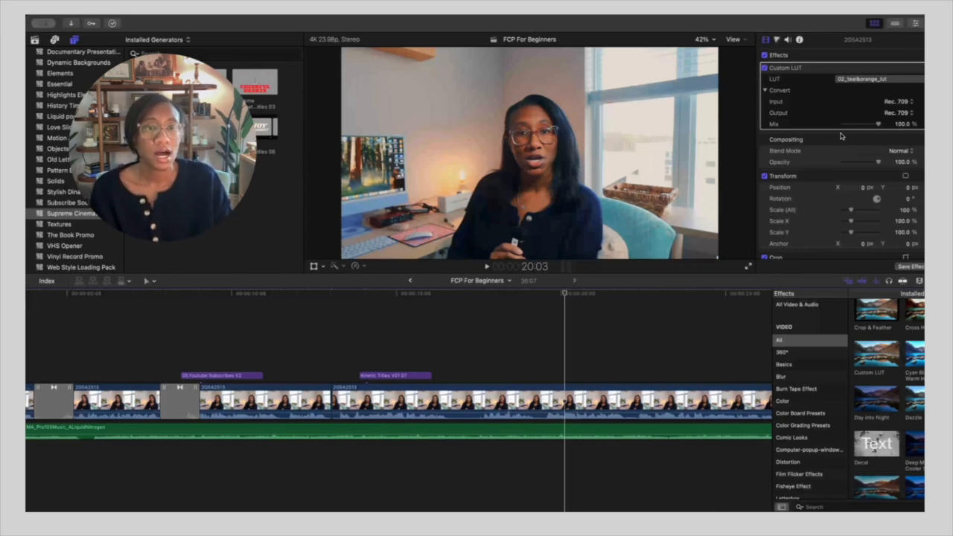
Add a Color Board correction to the clip with Global at 108°, Shadows 174°, Midtones 217° and Highlights 264°
click(776, 40)
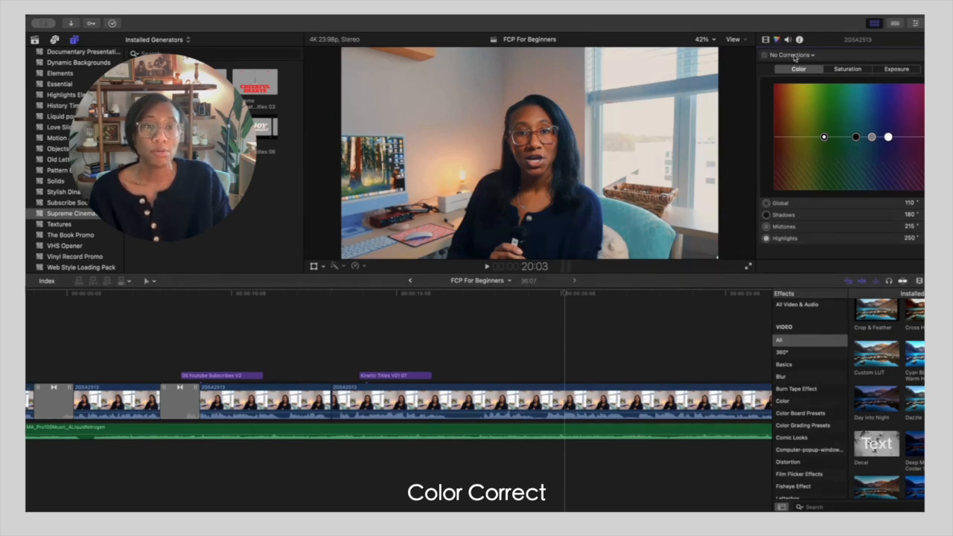
click(790, 55)
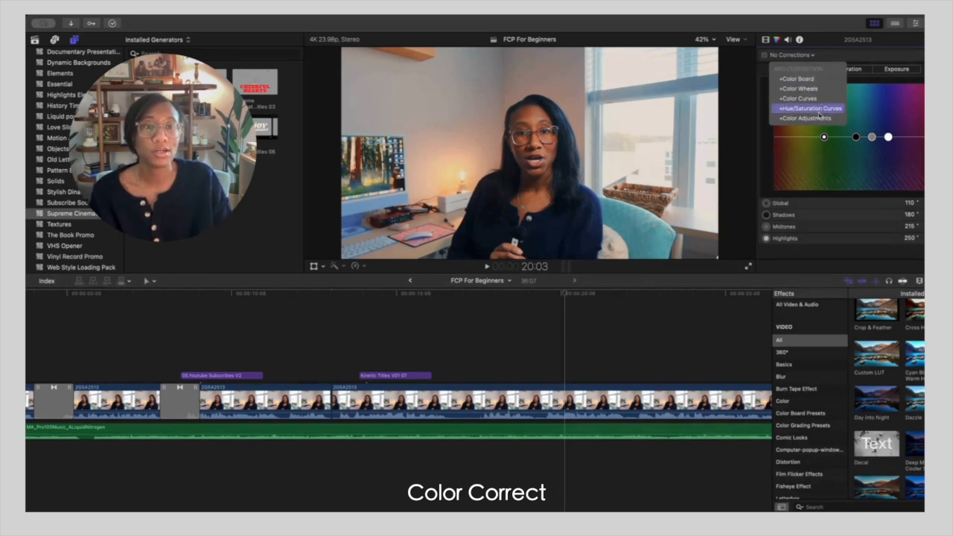
click(799, 79)
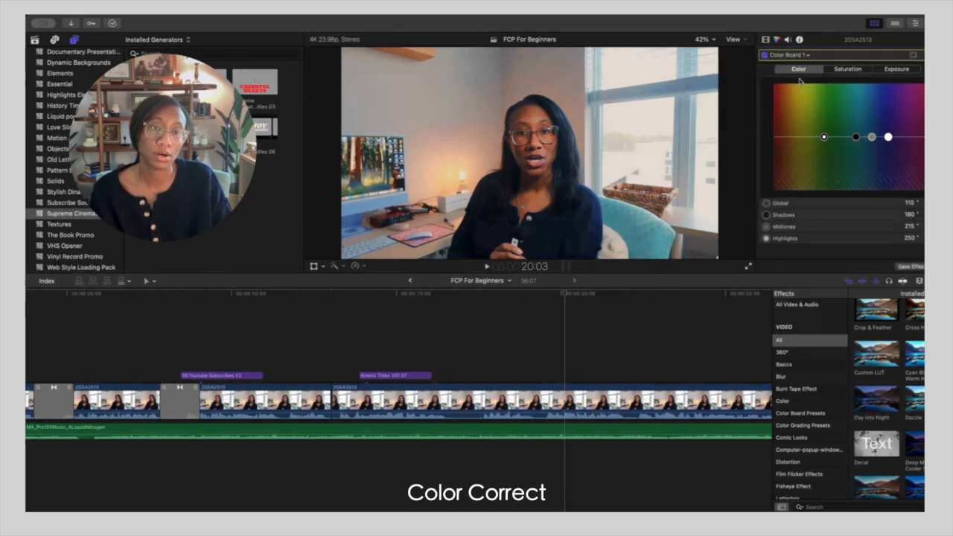
drag(825, 138, 888, 132)
drag(896, 132, 894, 138)
Add a Color Wheels correction to the clip and look over its wheels and temperature, tint and hue settings
click(795, 57)
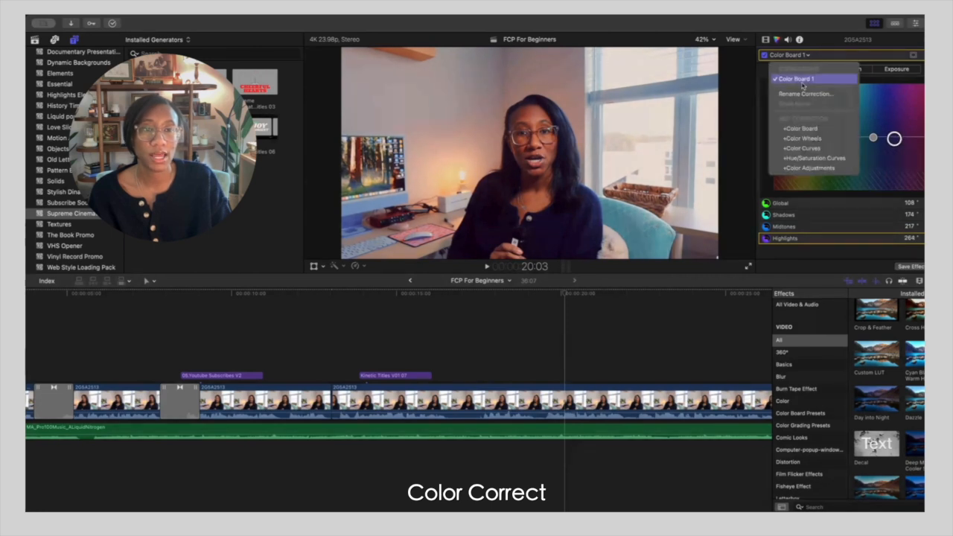
click(804, 138)
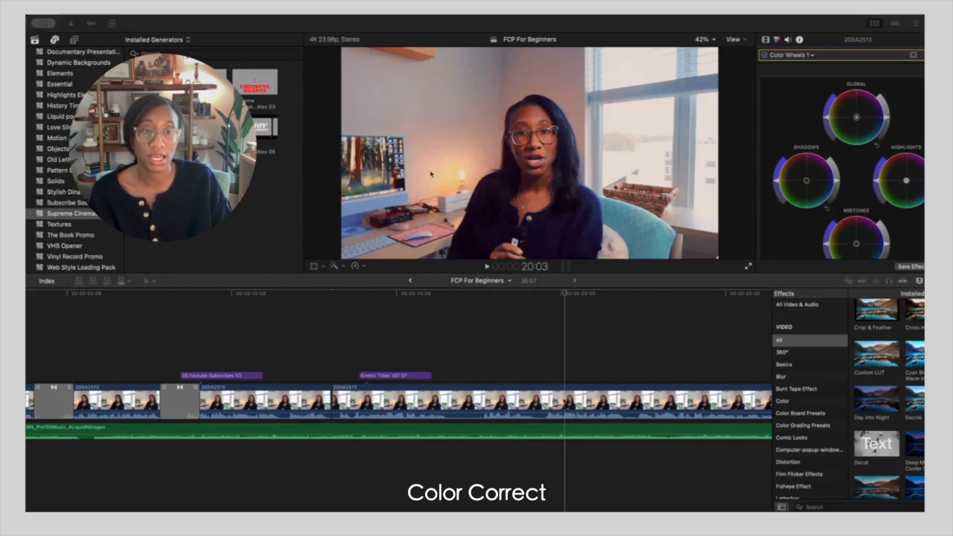
click(337, 23)
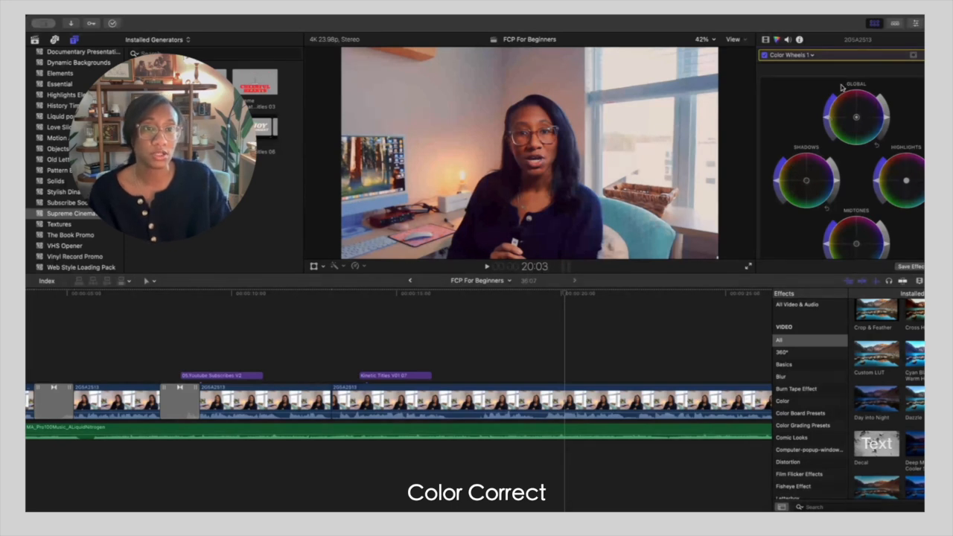
scroll(887, 158, down, 3)
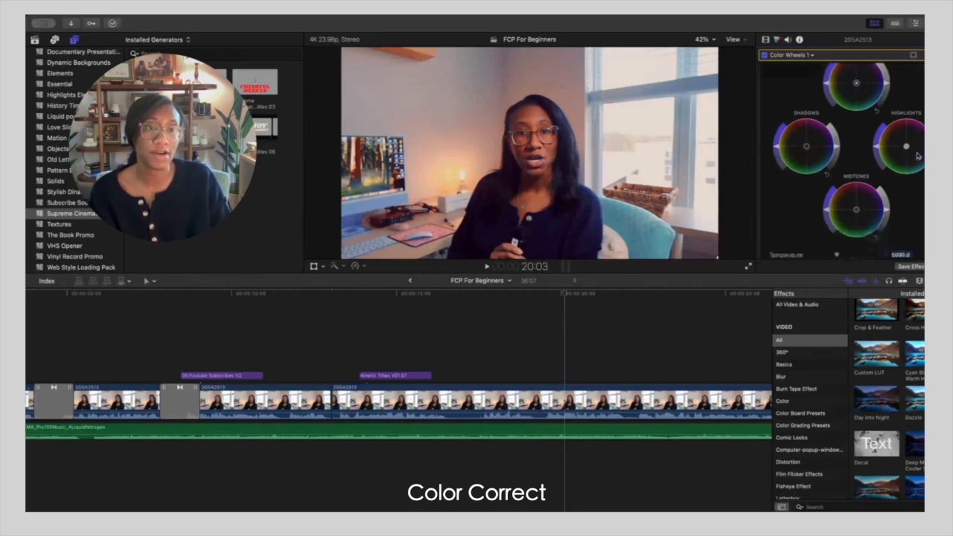
scroll(804, 134, up, 2)
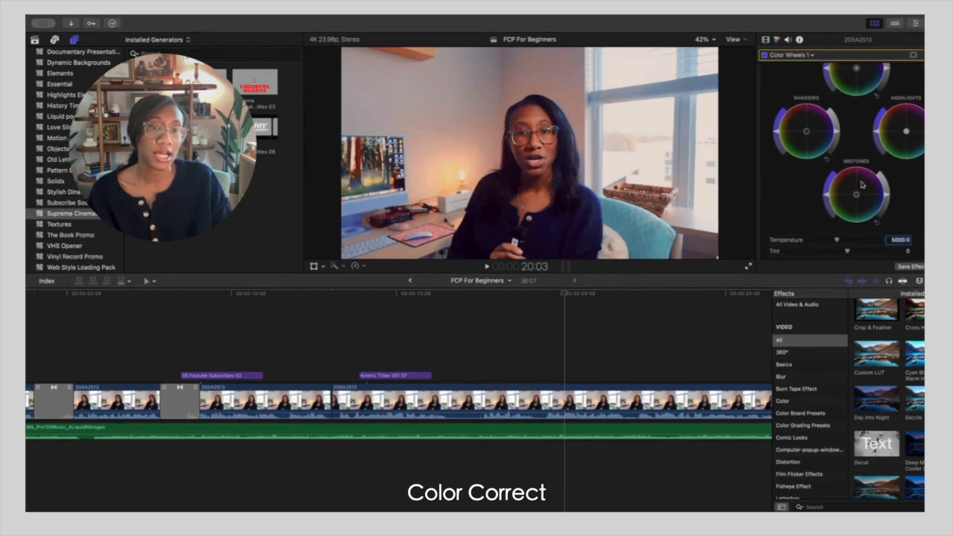
scroll(862, 183, down, 3)
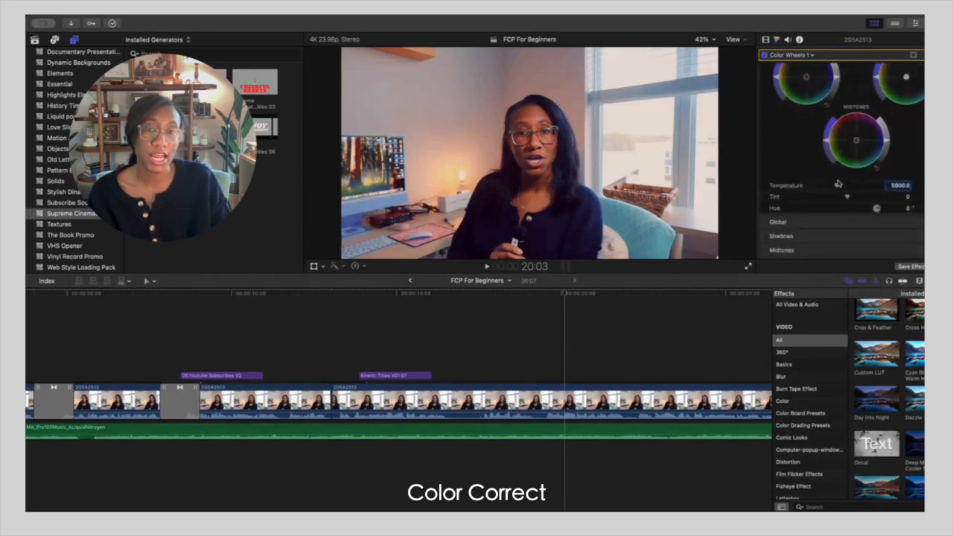
scroll(838, 183, up, 3)
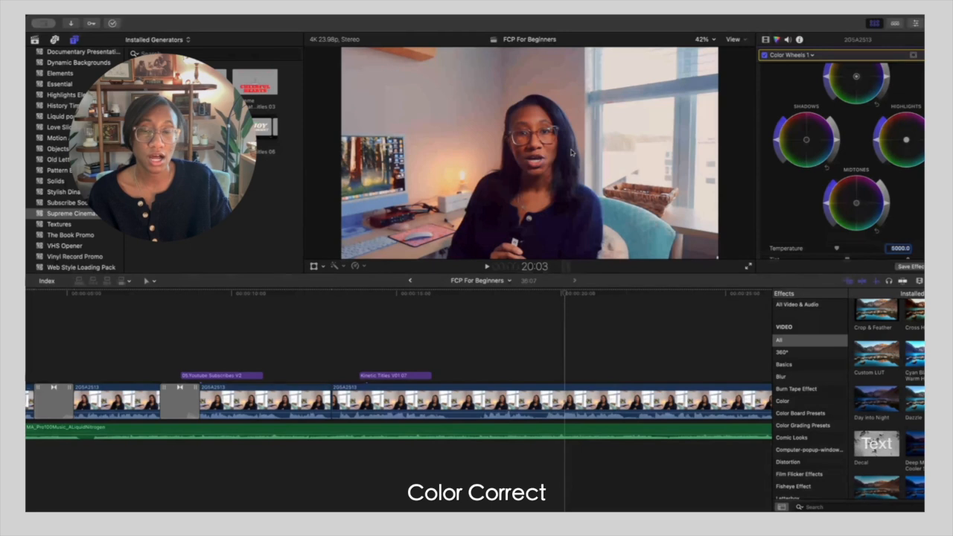
scroll(856, 149, up, 2)
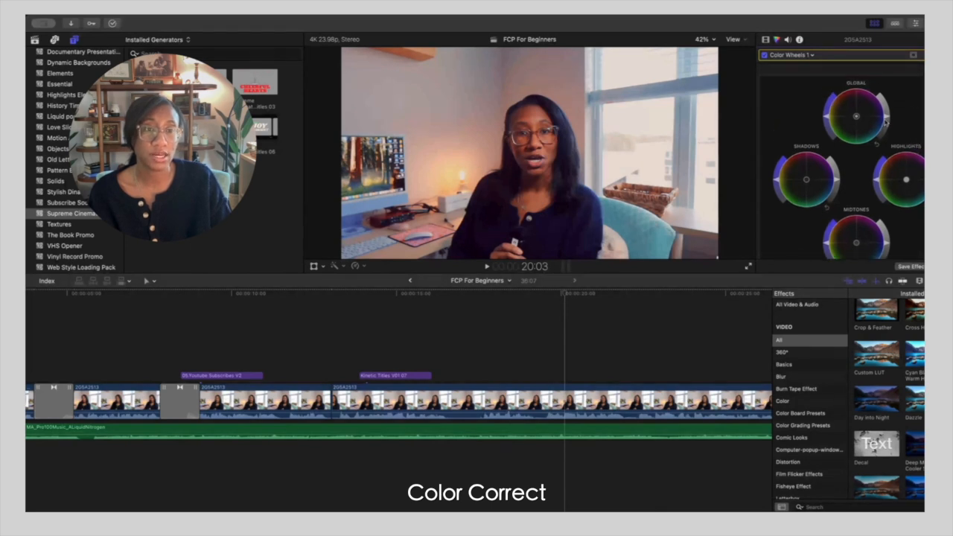
Try a brighter Global color wheel, then lower its brightness slightly below neutral and raise its saturation a little
drag(887, 118, 887, 109)
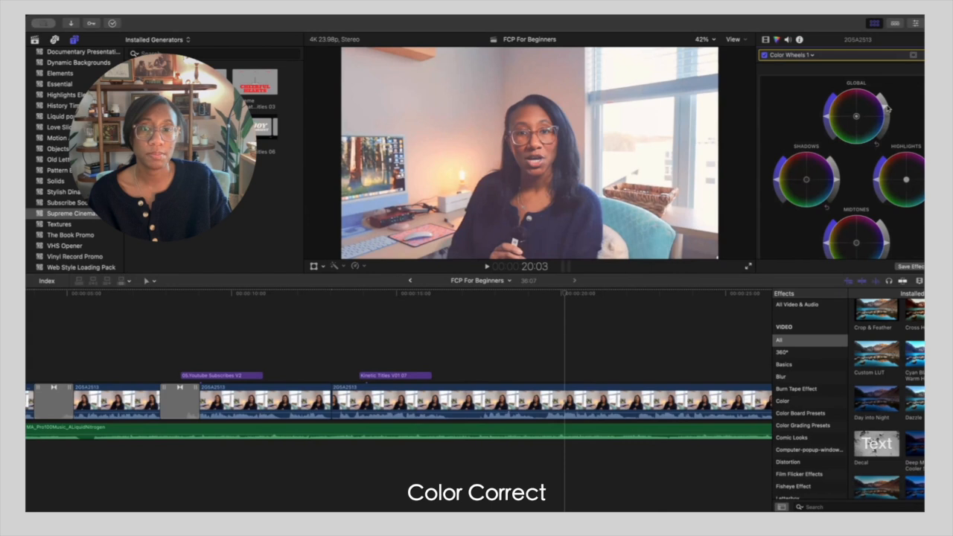
drag(888, 108, 887, 122)
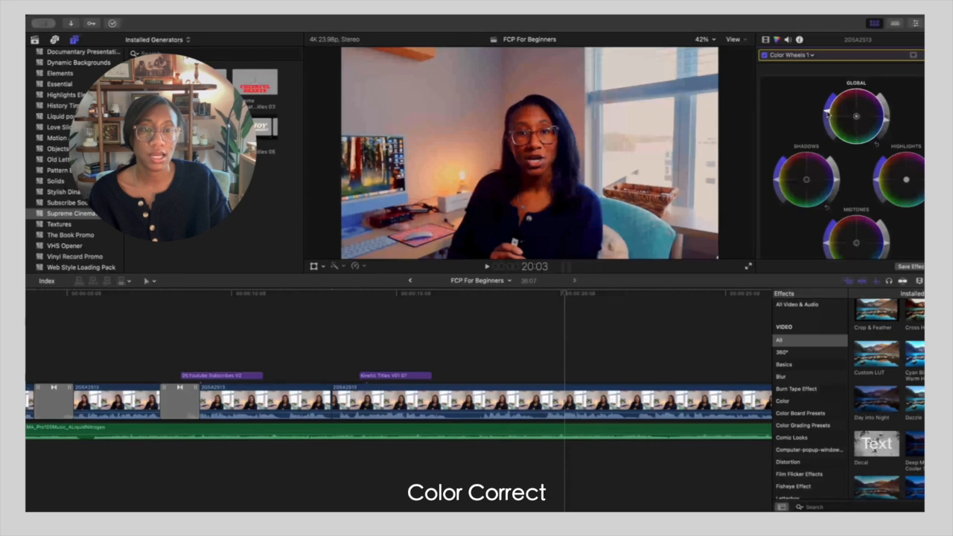
scroll(833, 123, down, 3)
scroll(886, 119, down, 2)
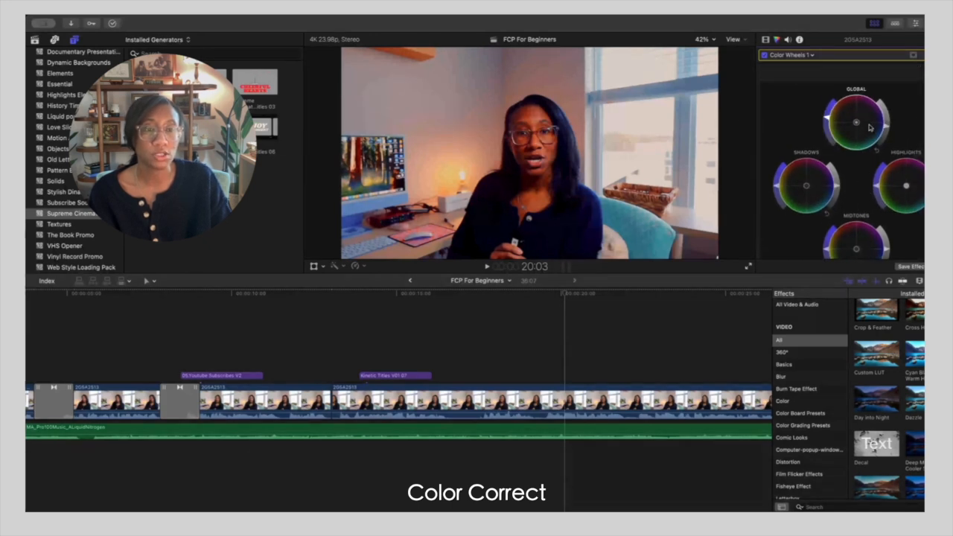
scroll(856, 119, down, 1)
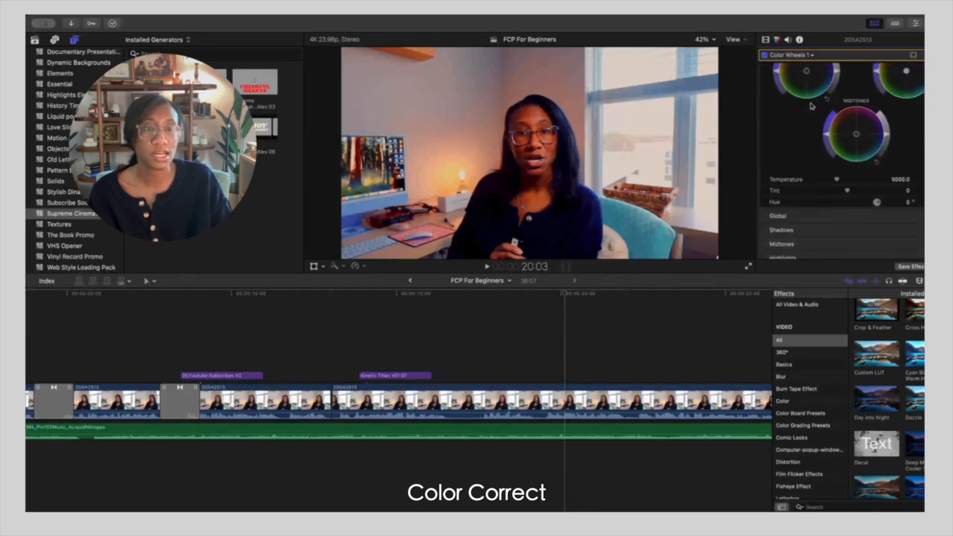
scroll(885, 97, up, 5)
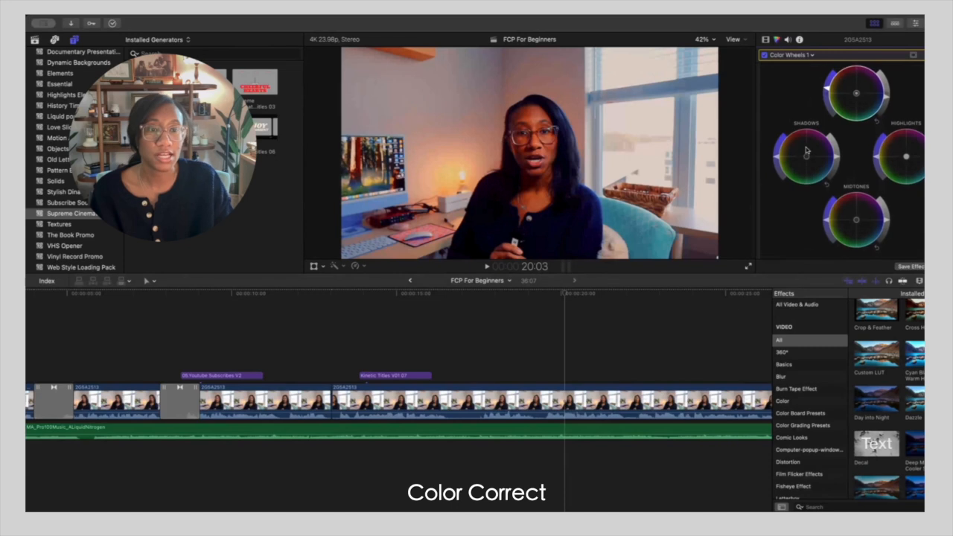
scroll(857, 93, up, 2)
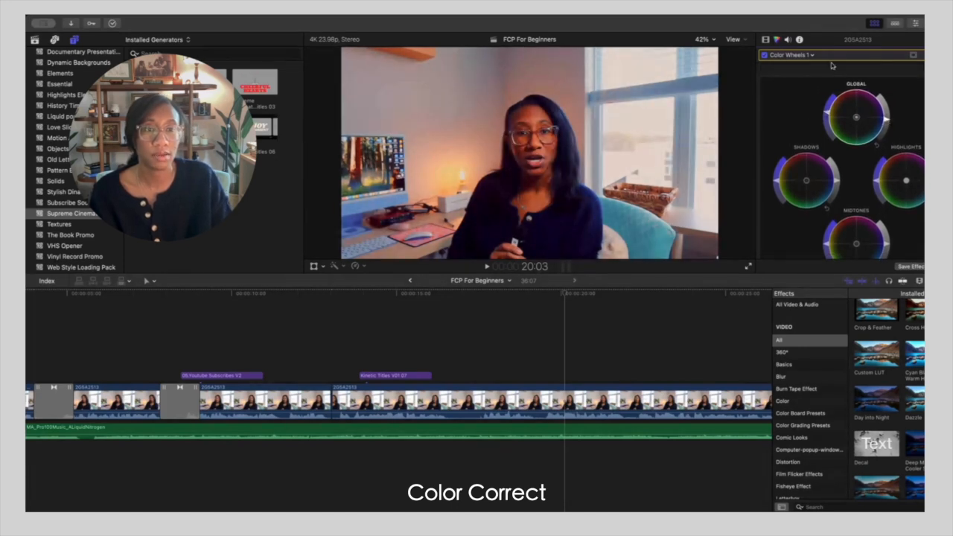
Add a Color Curves correction, adjust its luma curve slightly and pull the middle of the red curve downward
click(796, 56)
click(806, 156)
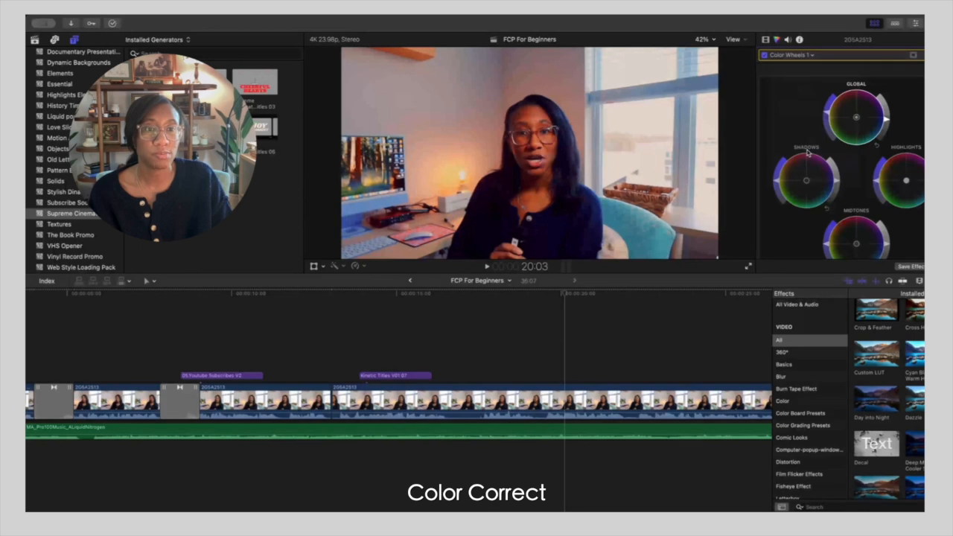
drag(808, 145, 815, 140)
drag(855, 198, 865, 206)
Add a Hue/Saturation Curves correction and place a slightly raised point in the cyan range of the Hue vs Hue curve
click(790, 55)
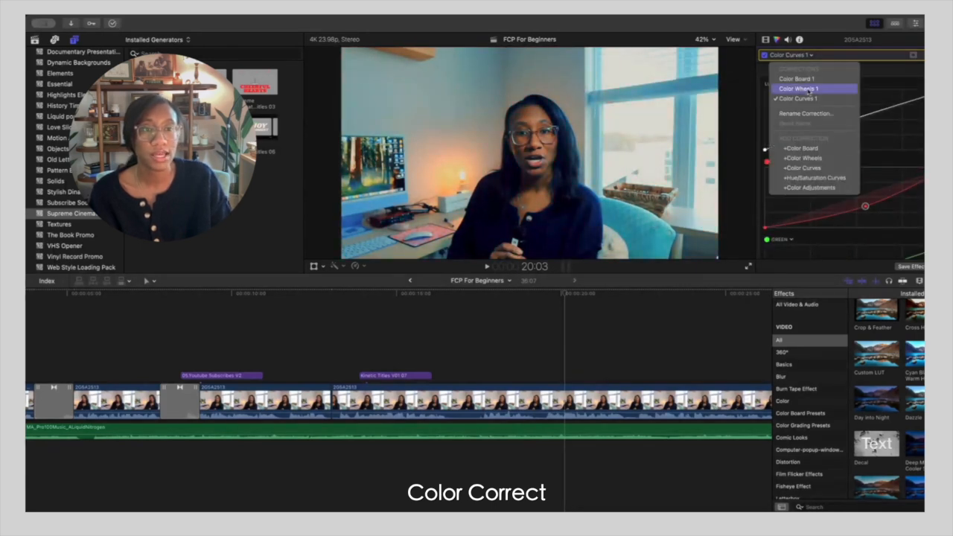
click(820, 179)
mouse_move(858, 118)
mouse_down()
mouse_move(857, 140)
mouse_move(859, 107)
mouse_move(858, 117)
mouse_up()
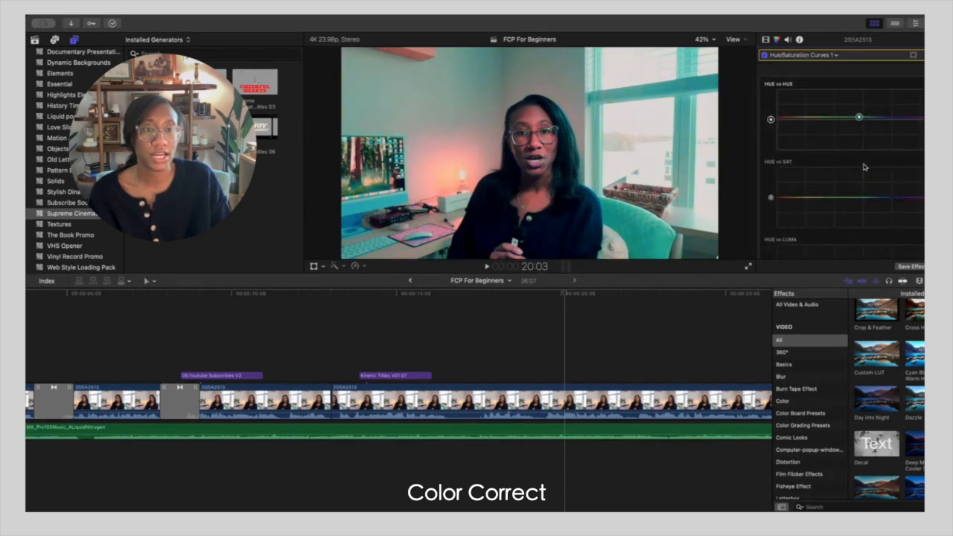
scroll(838, 108, down, 8)
Add a Color Adjustments correction to the clip and view its light and color settings
click(802, 55)
click(796, 66)
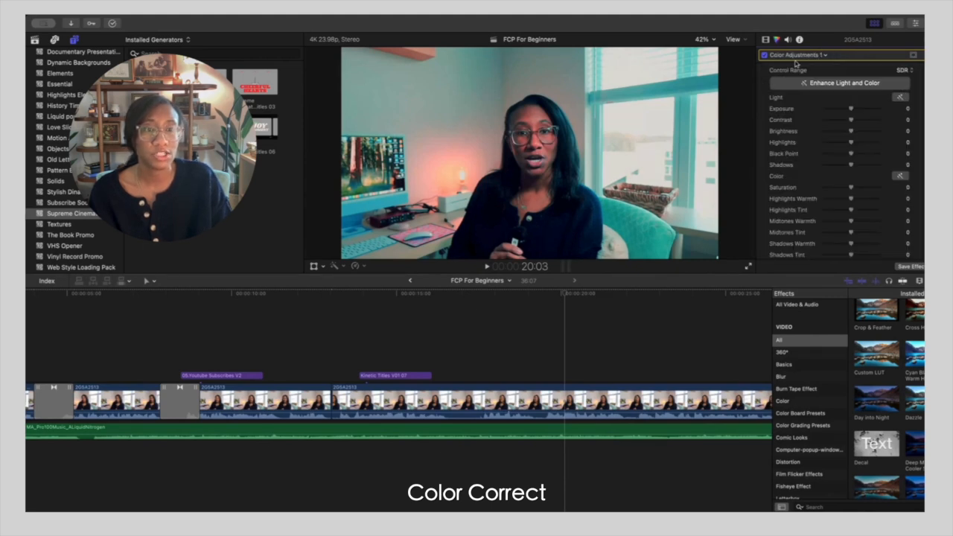
scroll(809, 92, up, 1)
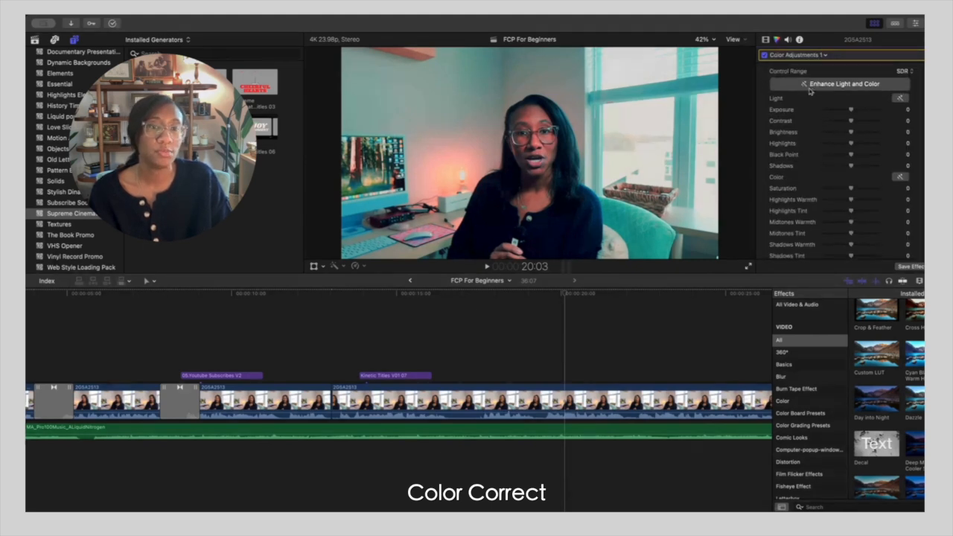
Disable the clip's Color Adjustments, Hue/Saturation Curves, Color Curves, Color Wheels and Color Board corrections
scroll(809, 92, down, 3)
scroll(809, 92, up, 3)
click(794, 56)
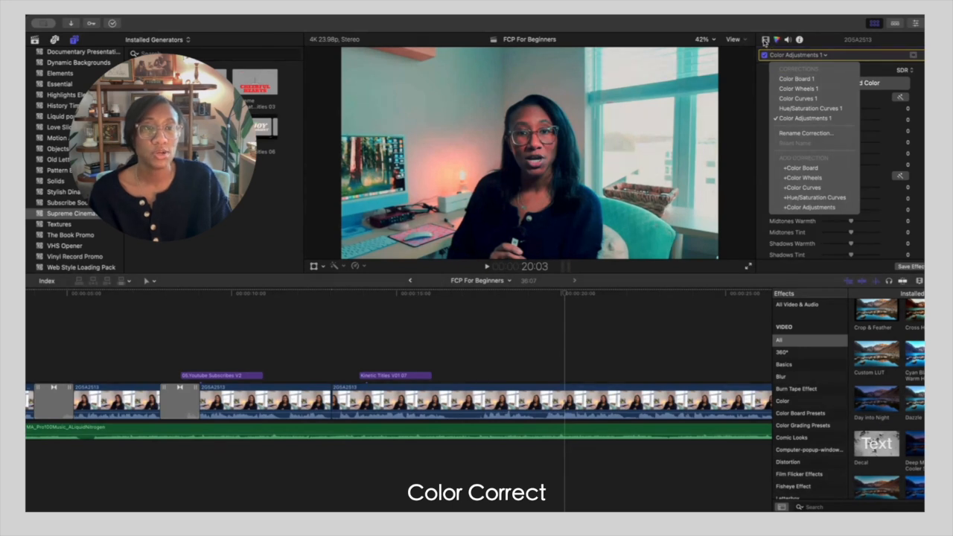
click(767, 42)
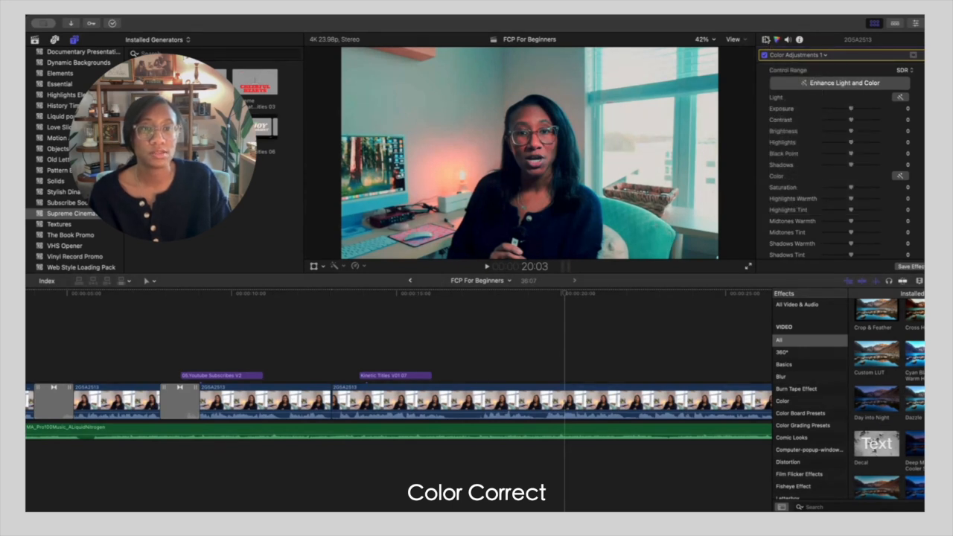
click(766, 40)
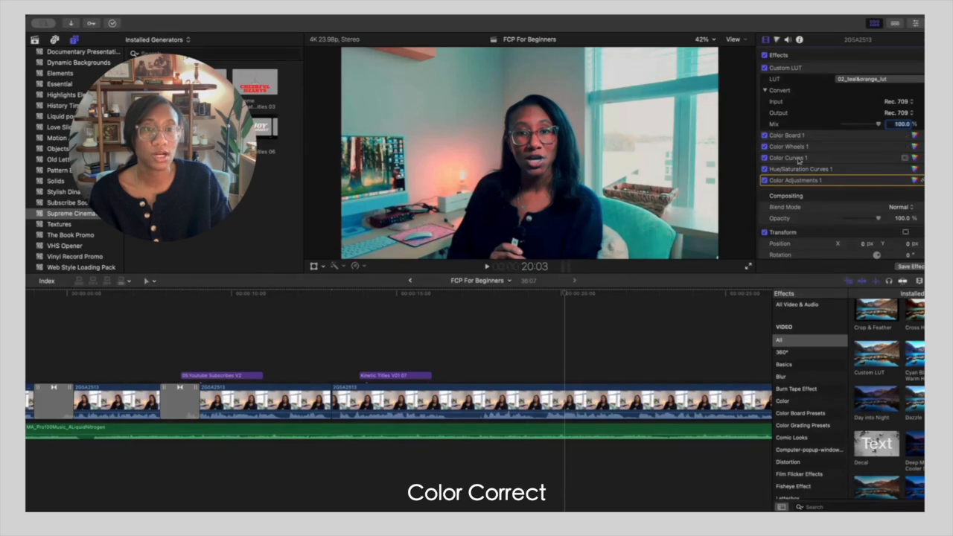
click(763, 180)
click(763, 169)
click(764, 158)
click(764, 147)
click(763, 136)
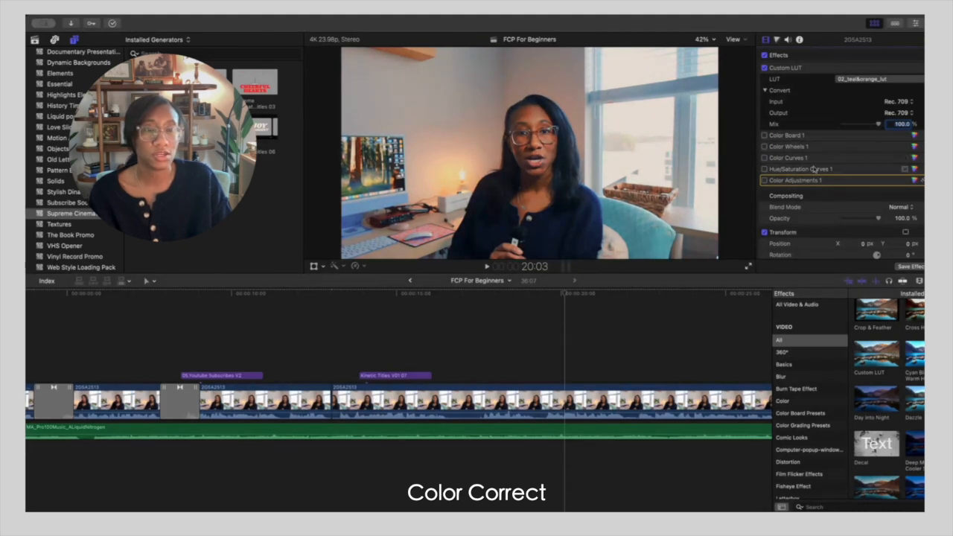
Toggle the Color Wheels correction to compare the image with and without it, and leave it enabled
click(764, 147)
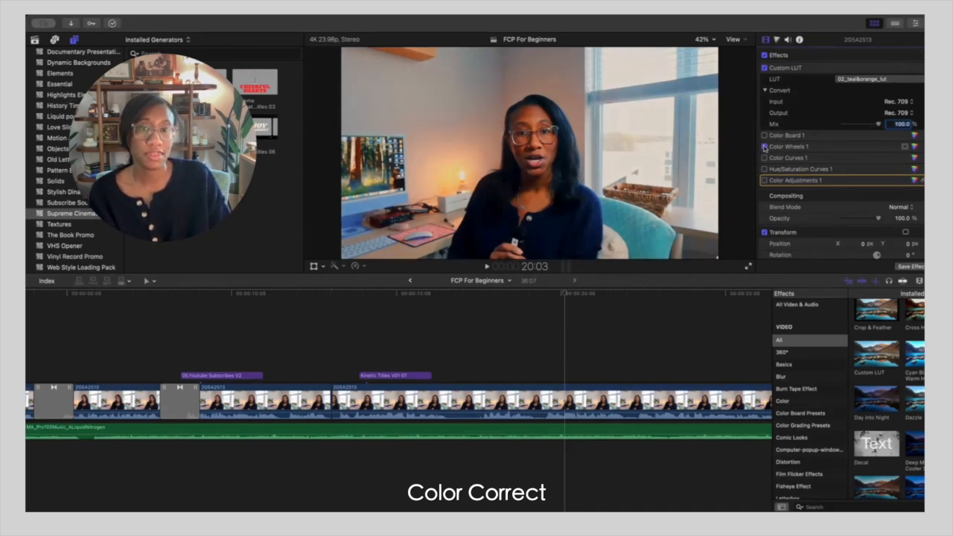
click(764, 148)
click(765, 149)
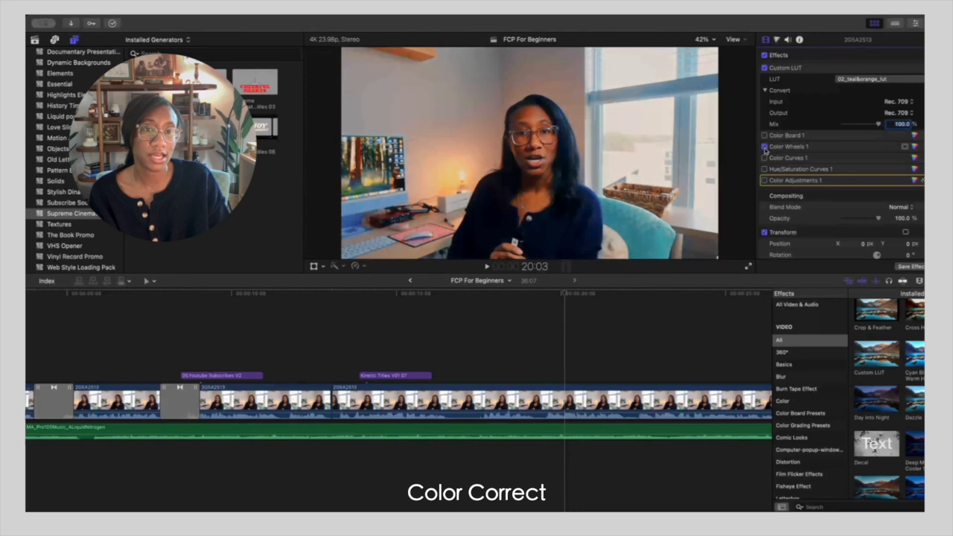
scroll(831, 164, down, 5)
scroll(830, 165, up, 5)
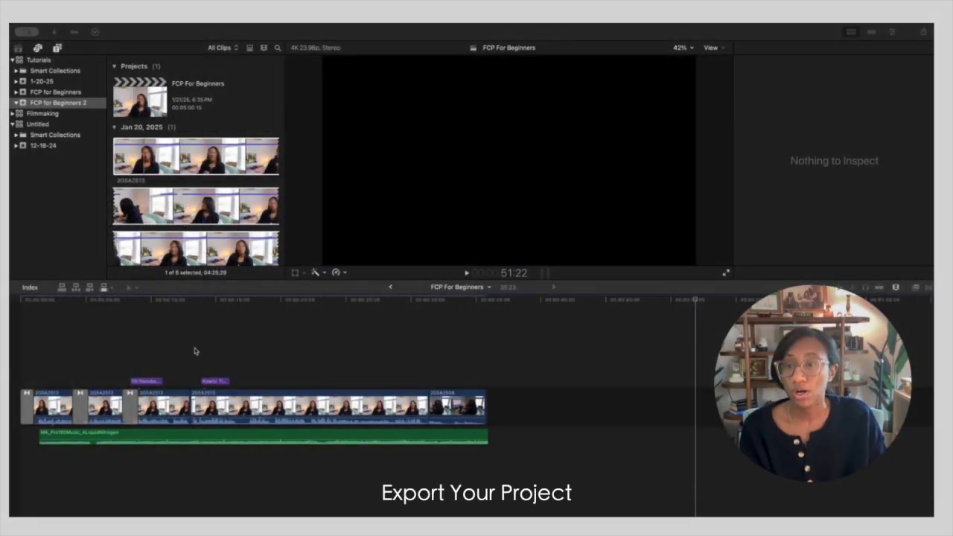
Play the project from its beginning to review the opening, stop playback, and return the playhead to the start of the timeline
click(194, 351)
scroll(81, 343, left, 1)
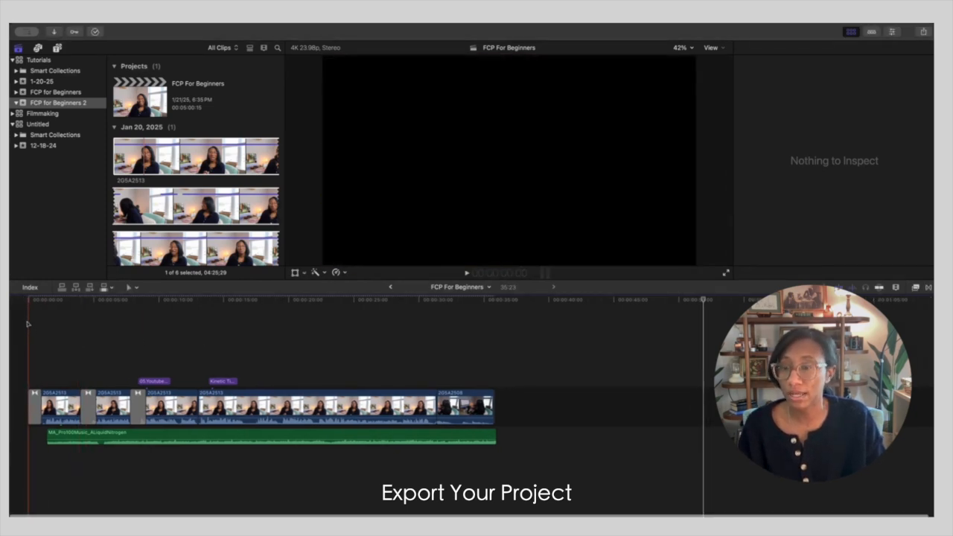
click(28, 324)
key(space)
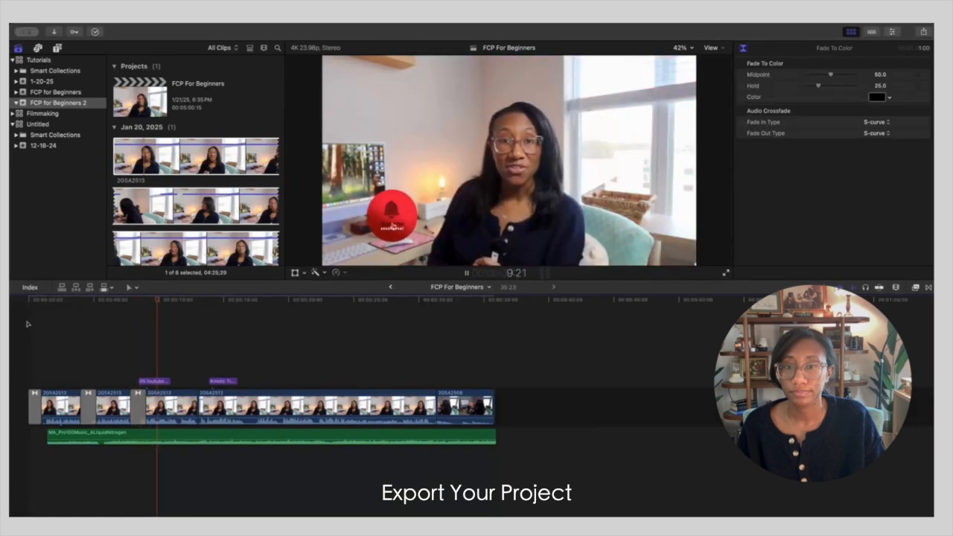
key(space)
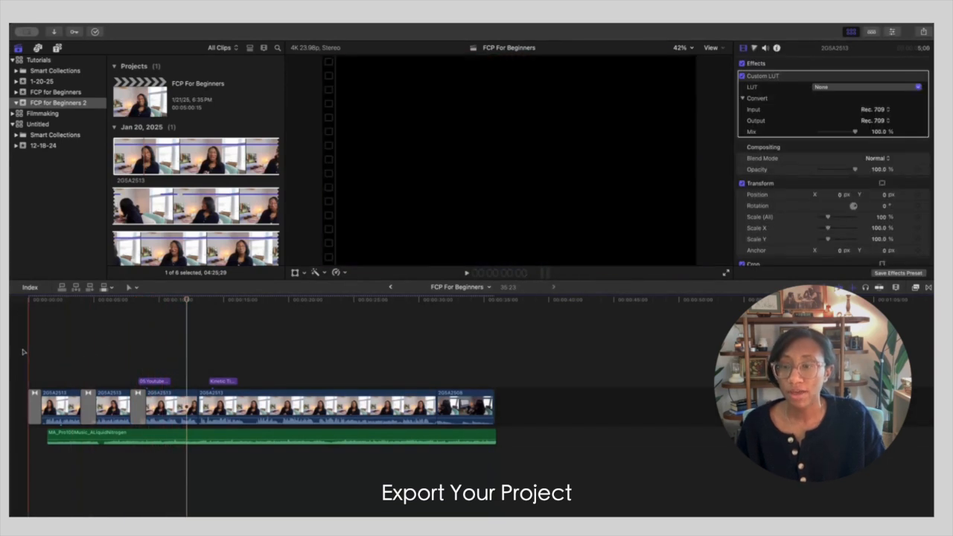
click(34, 307)
mouse_move(34, 308)
mouse_down()
mouse_move(419, 323)
mouse_move(29, 324)
mouse_up()
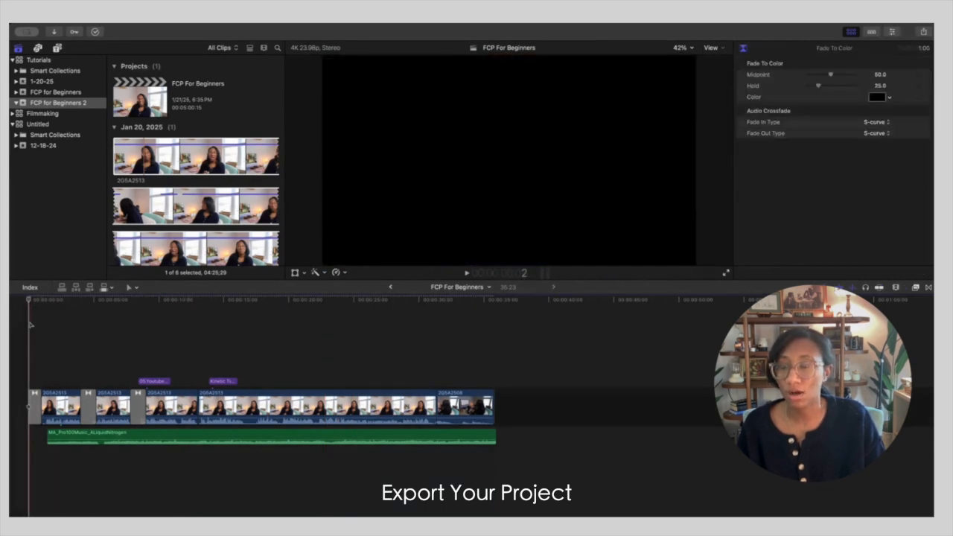